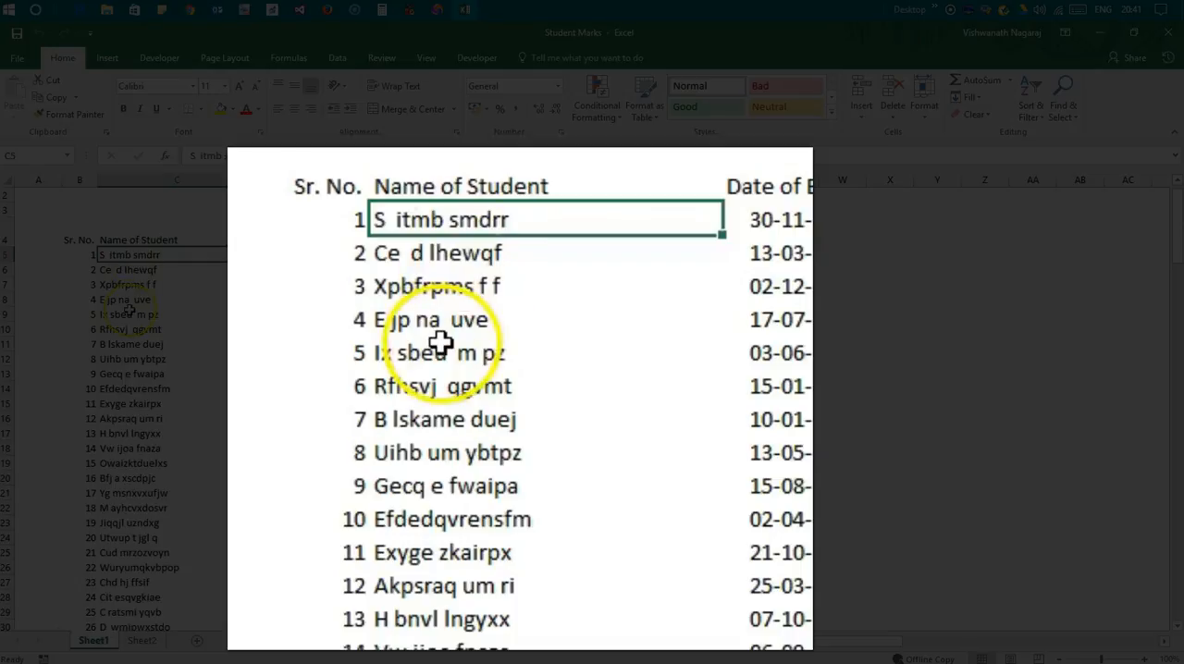
Examine the Date of Birth, Caste and Class columns of the student table, including the rows further down
scroll(129, 310, up, 2)
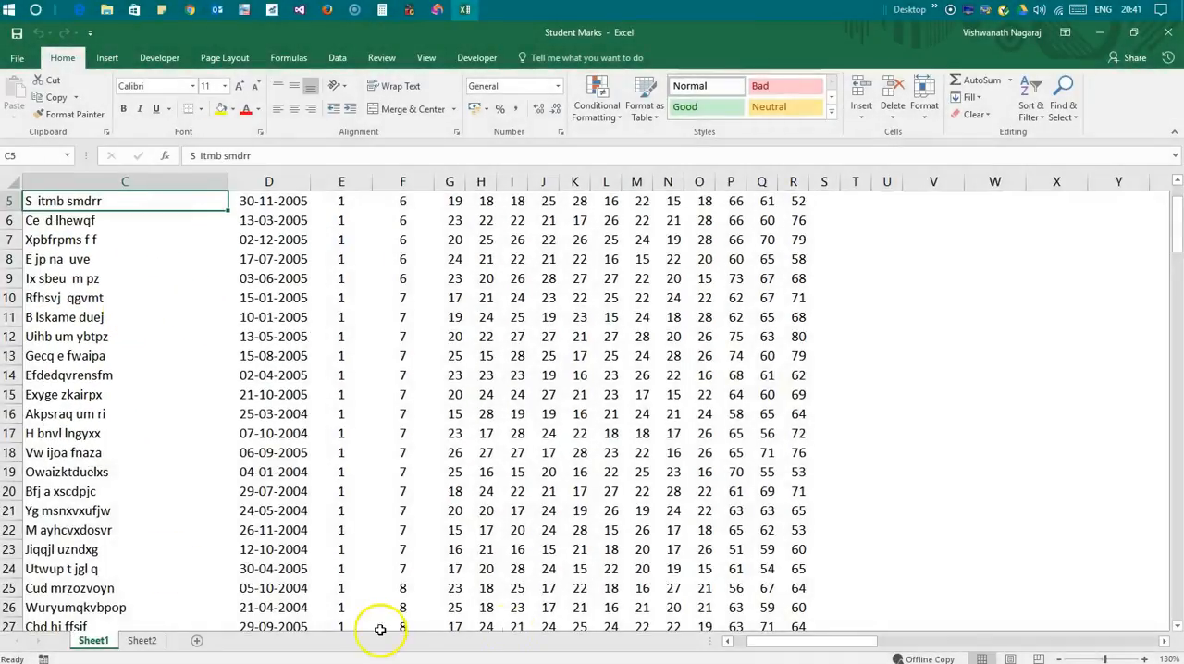
key(ctrl+Home)
click(373, 289)
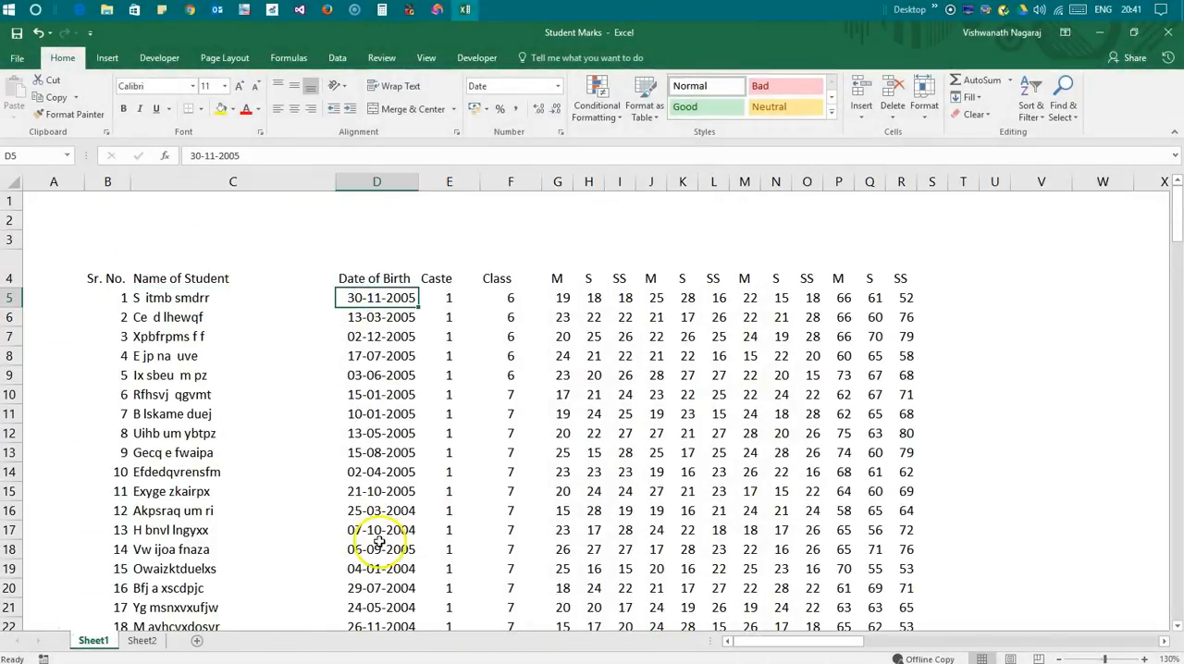
drag(461, 302, 422, 583)
click(497, 279)
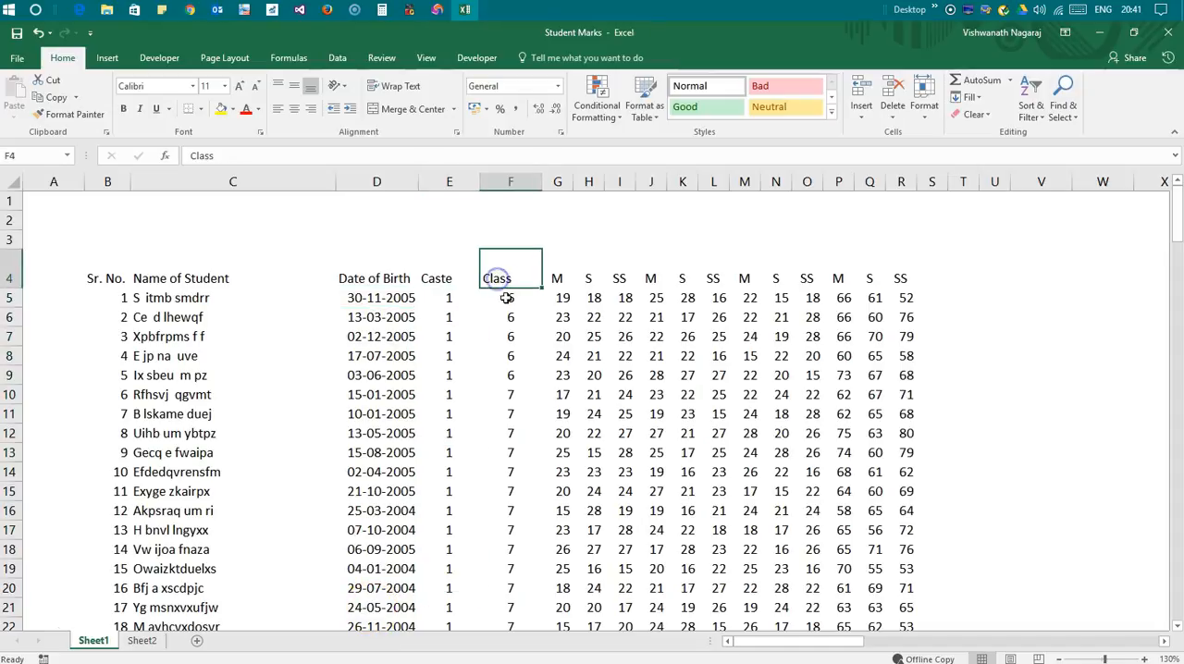
scroll(507, 301, down, 12)
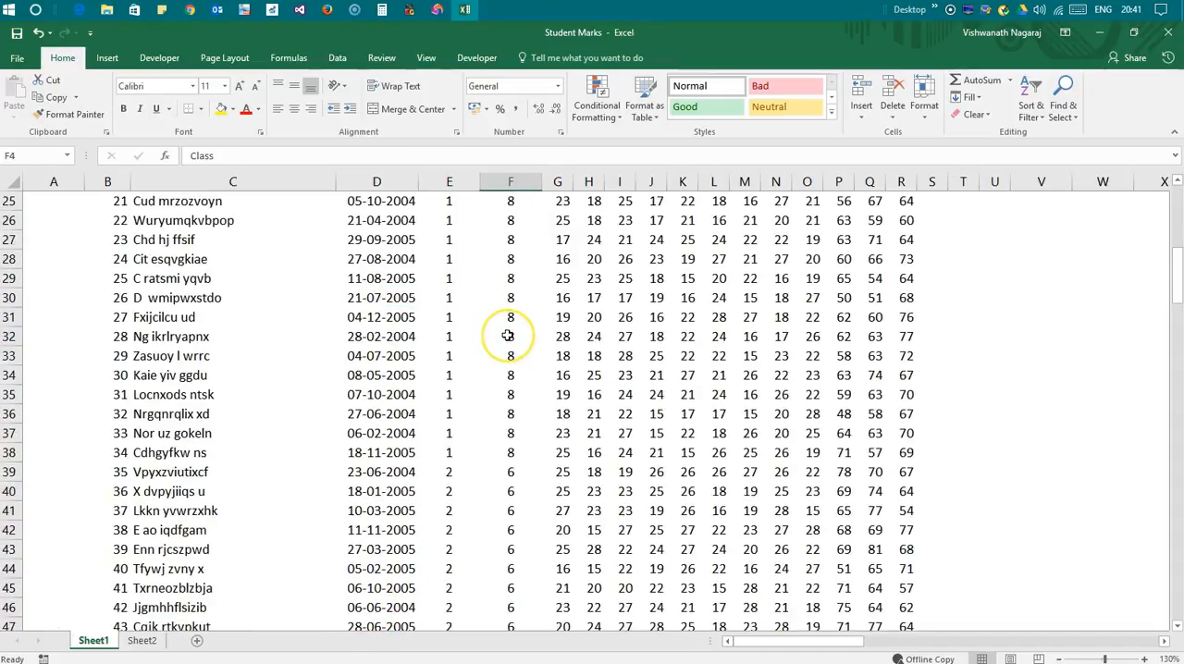
scroll(508, 336, up, 12)
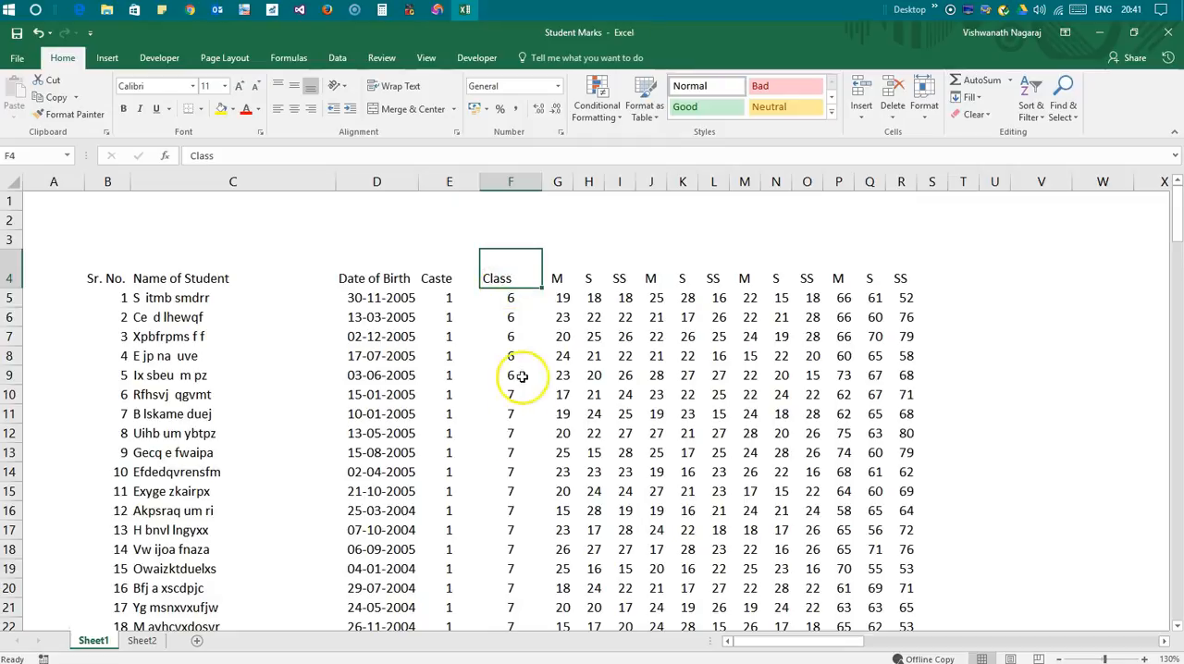
Inspect the first student's marks across row 5 from column G and the total formulas in P5, Q5 and R5
click(559, 294)
click(592, 294)
click(624, 295)
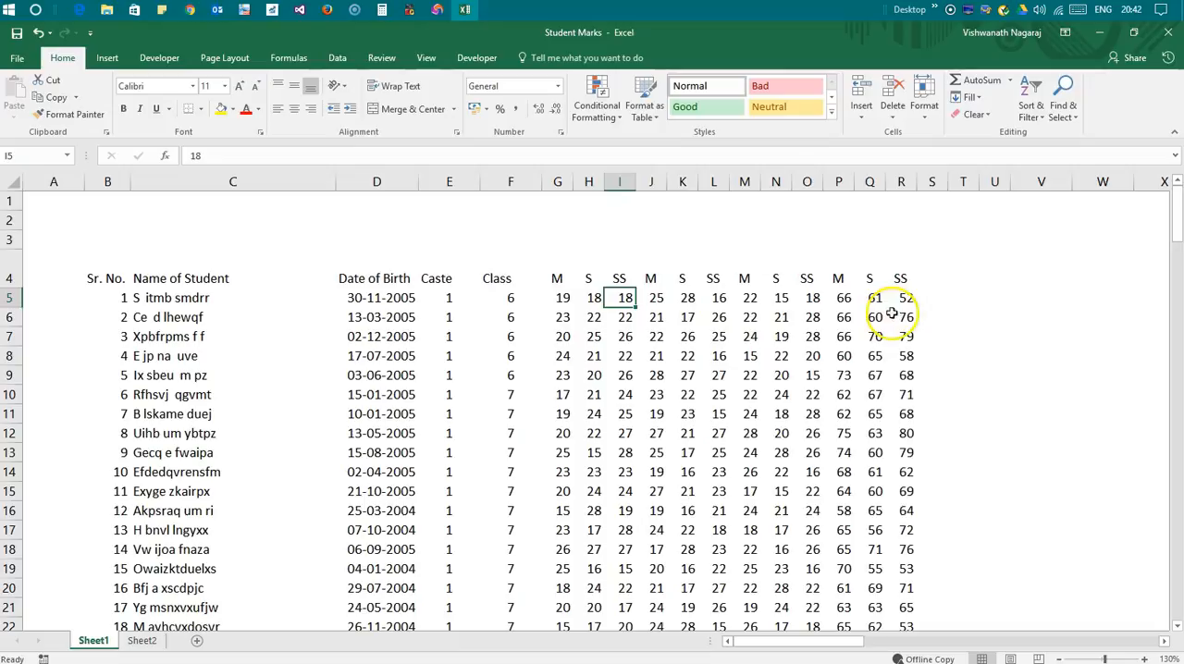
click(555, 298)
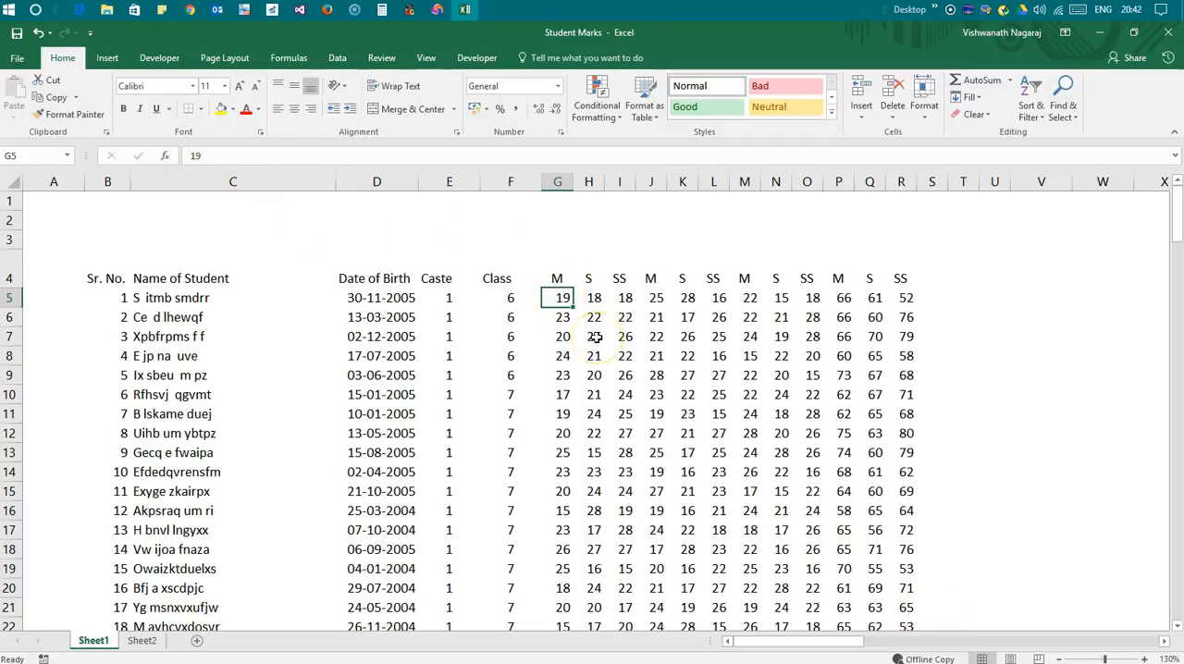
key(Right)
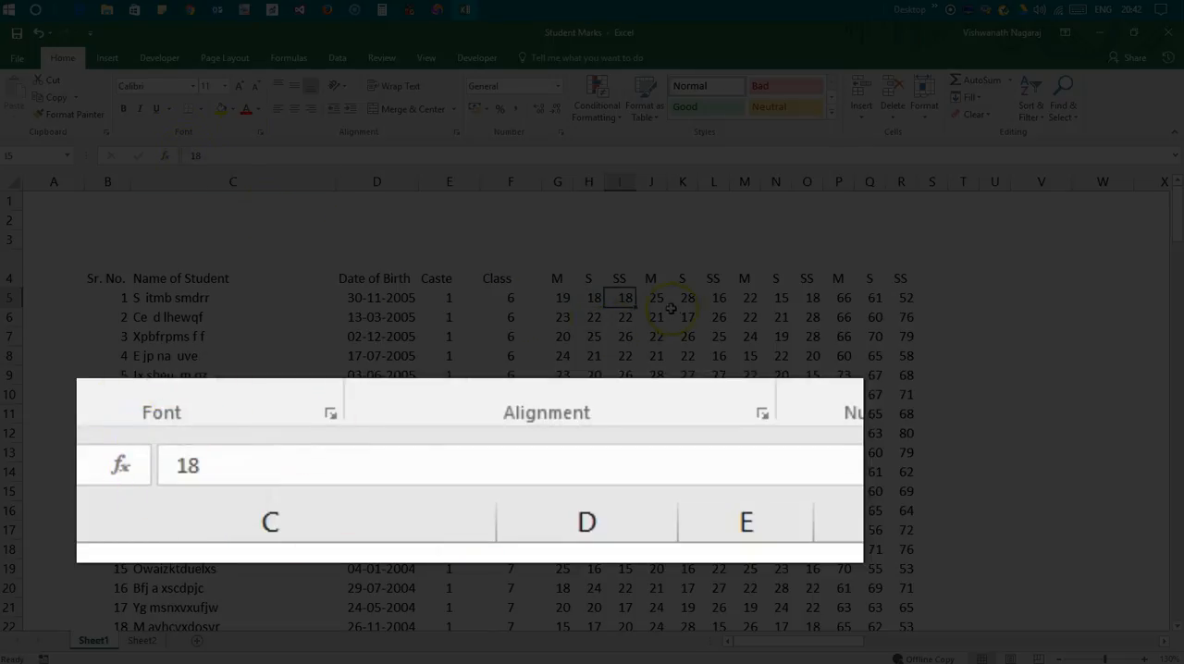
key(Right)
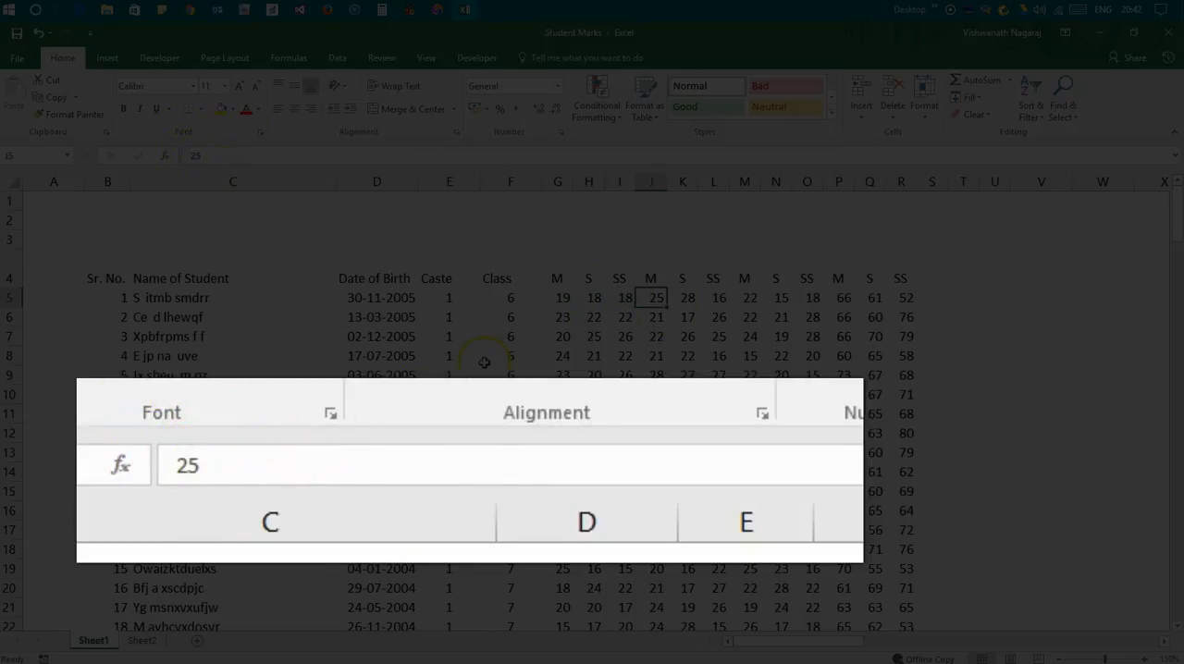
key(Right)
key(Right)
key(Right)
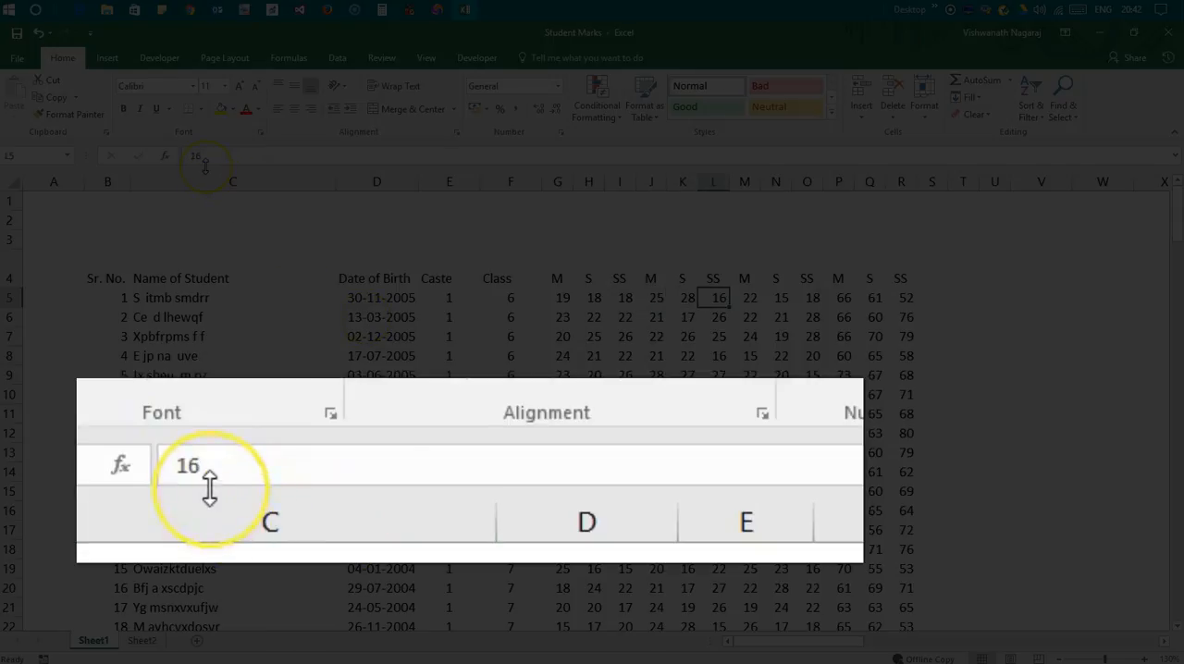
key(Right)
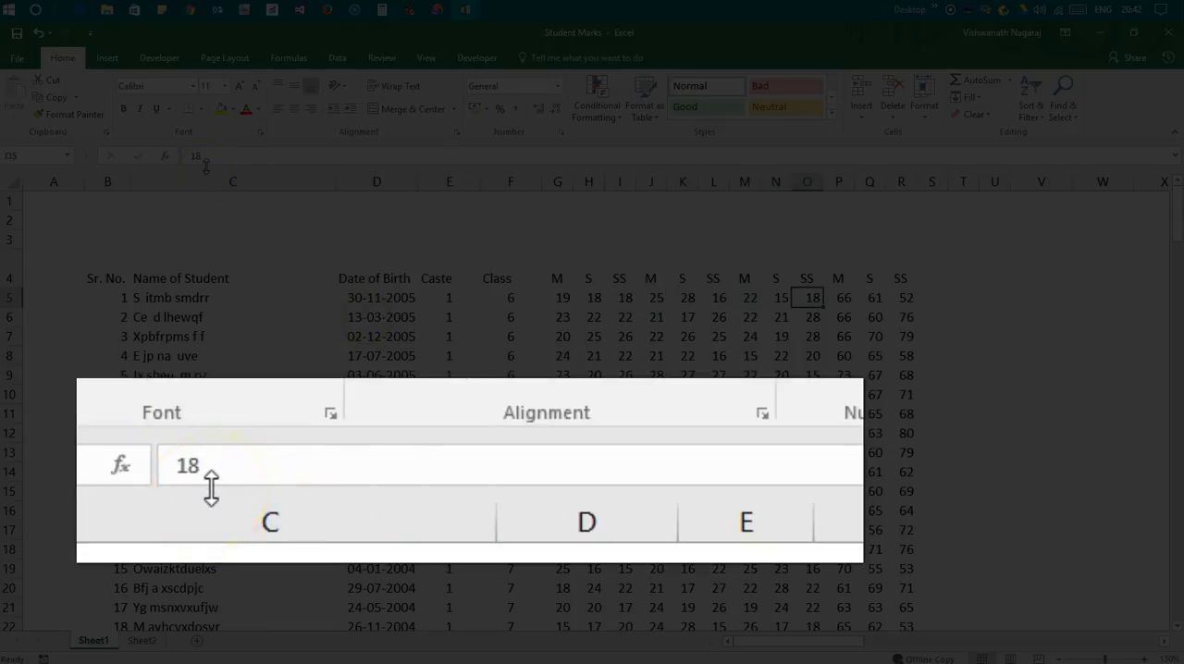
key(Right)
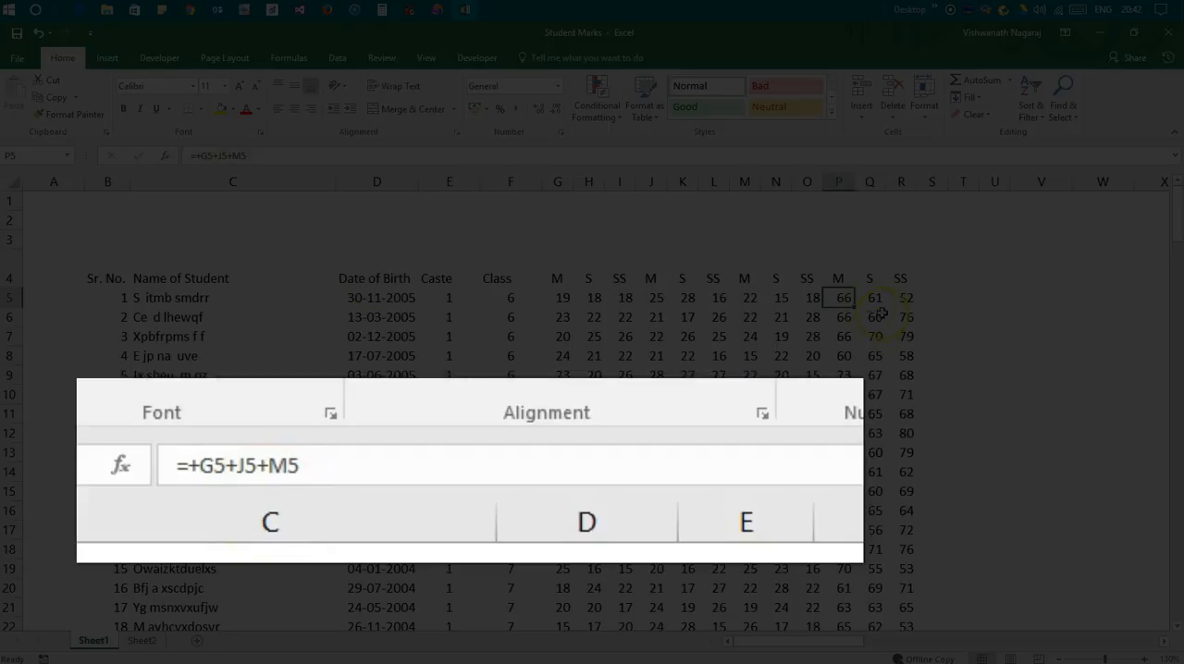
click(870, 298)
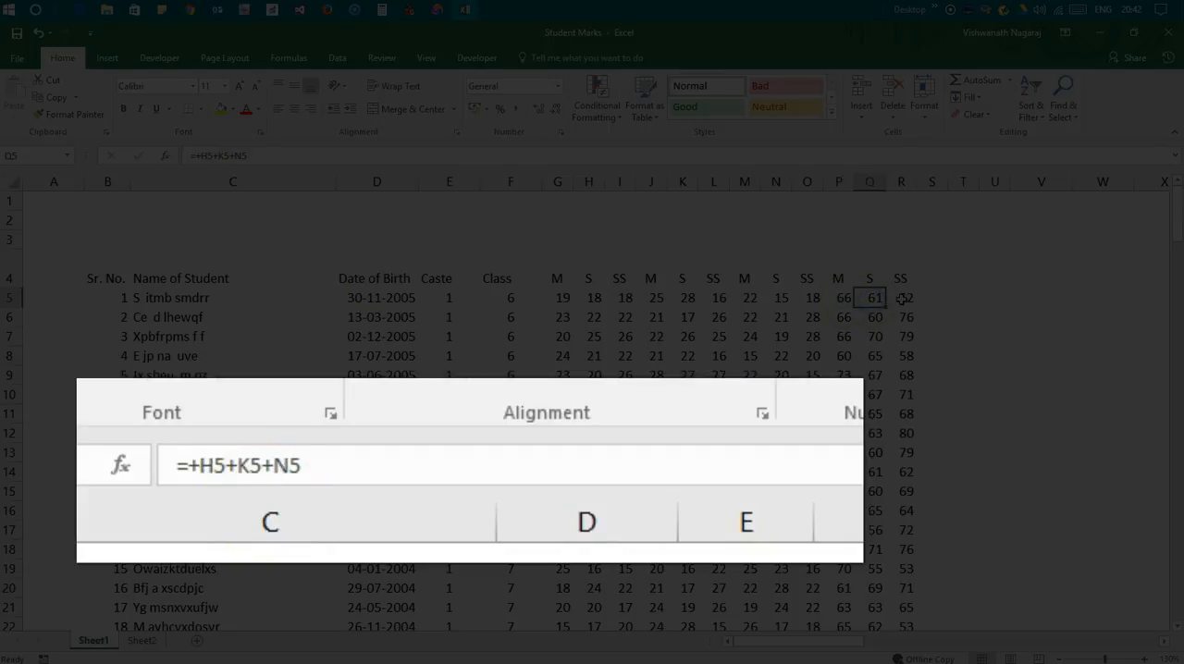
click(899, 298)
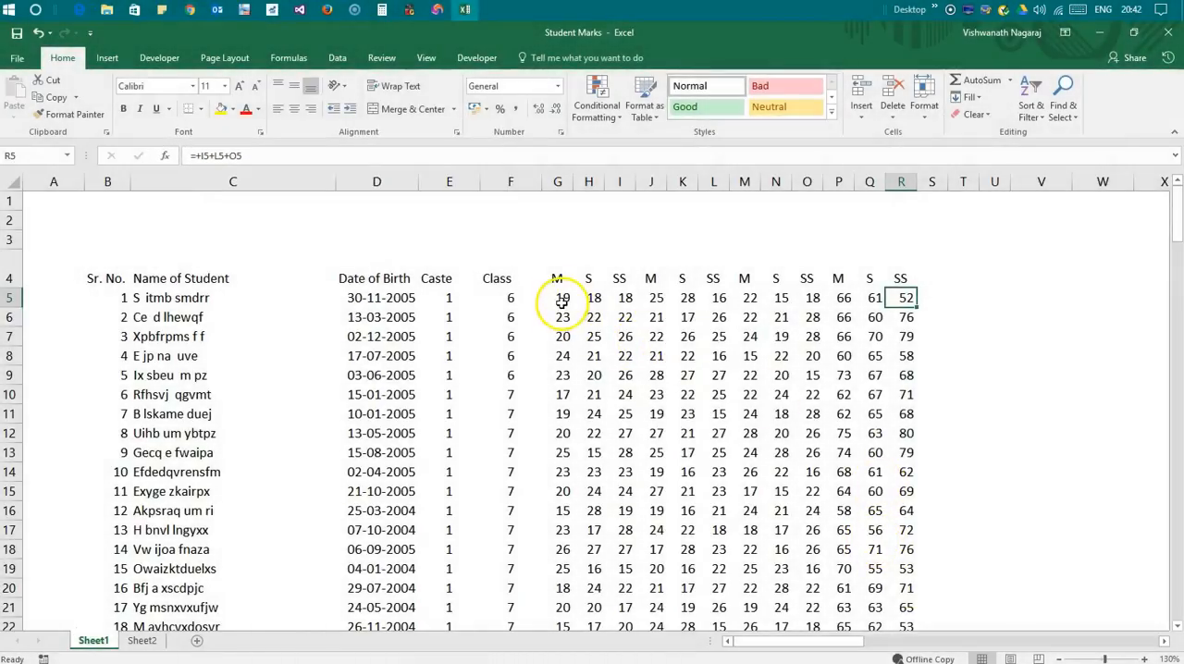
Review the M, S and SS column headings from J to R and look through the student rows below
drag(651, 278, 909, 276)
click(835, 302)
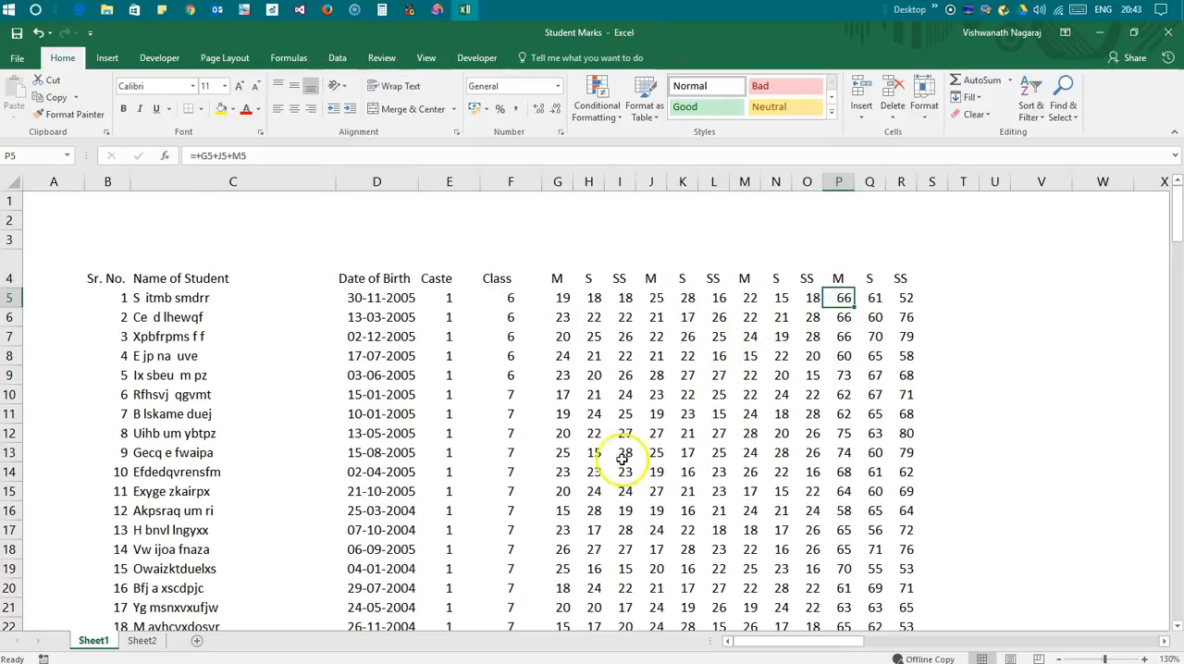
scroll(639, 444, down, 1)
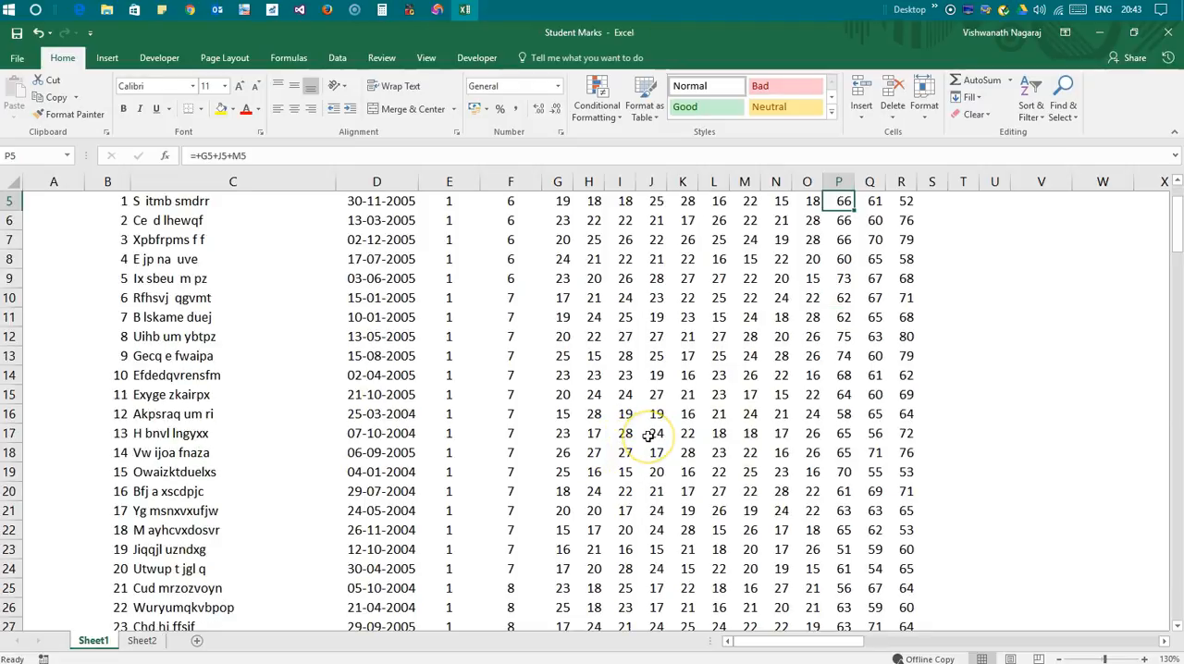
scroll(653, 435, down, 1)
scroll(592, 428, up, 2)
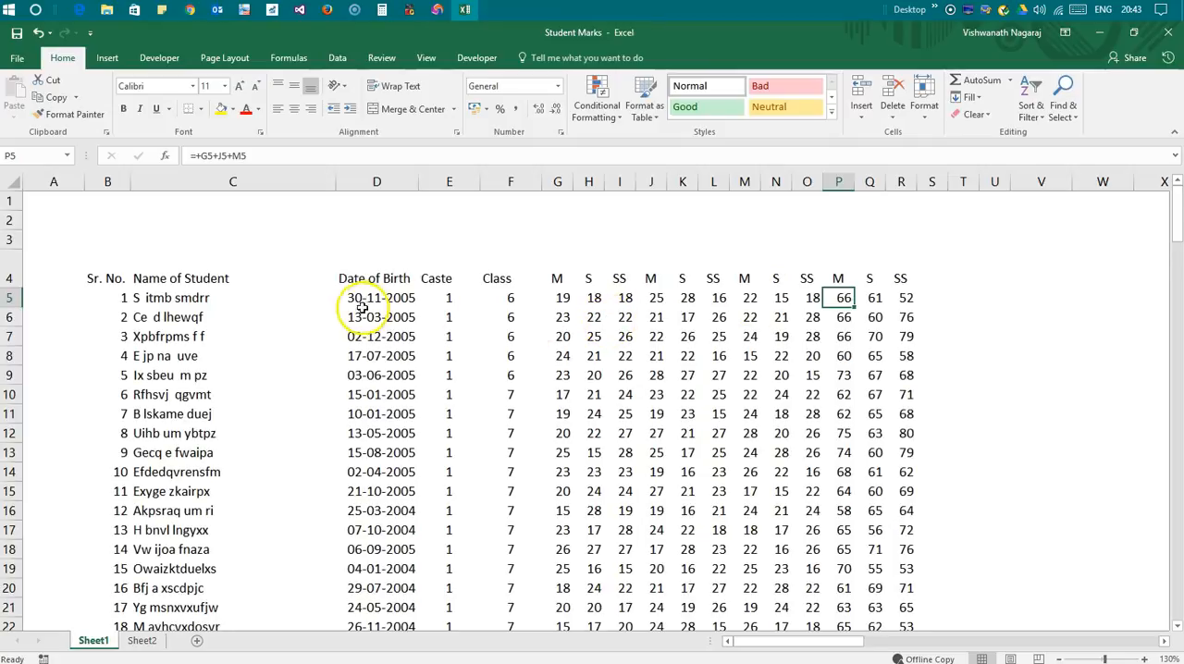
scroll(759, 471, down, 7)
scroll(759, 470, down, 6)
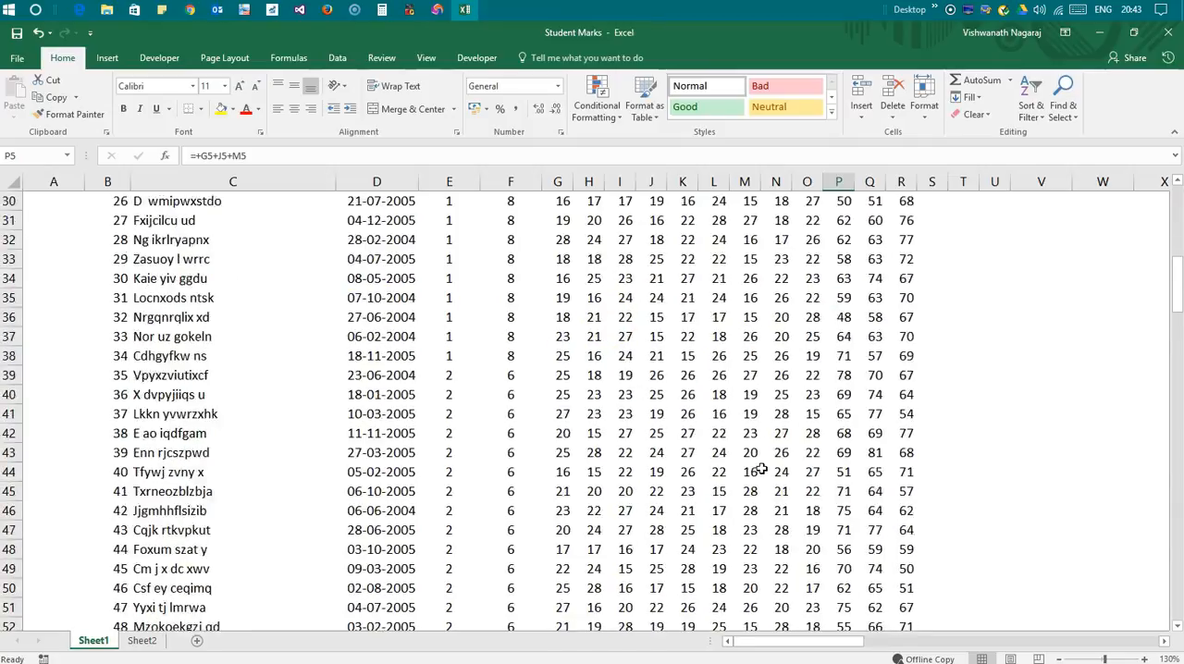
scroll(568, 305, up, 12)
Look over the first M heading and the first student's three groups of subject marks in G5:O5
click(568, 297)
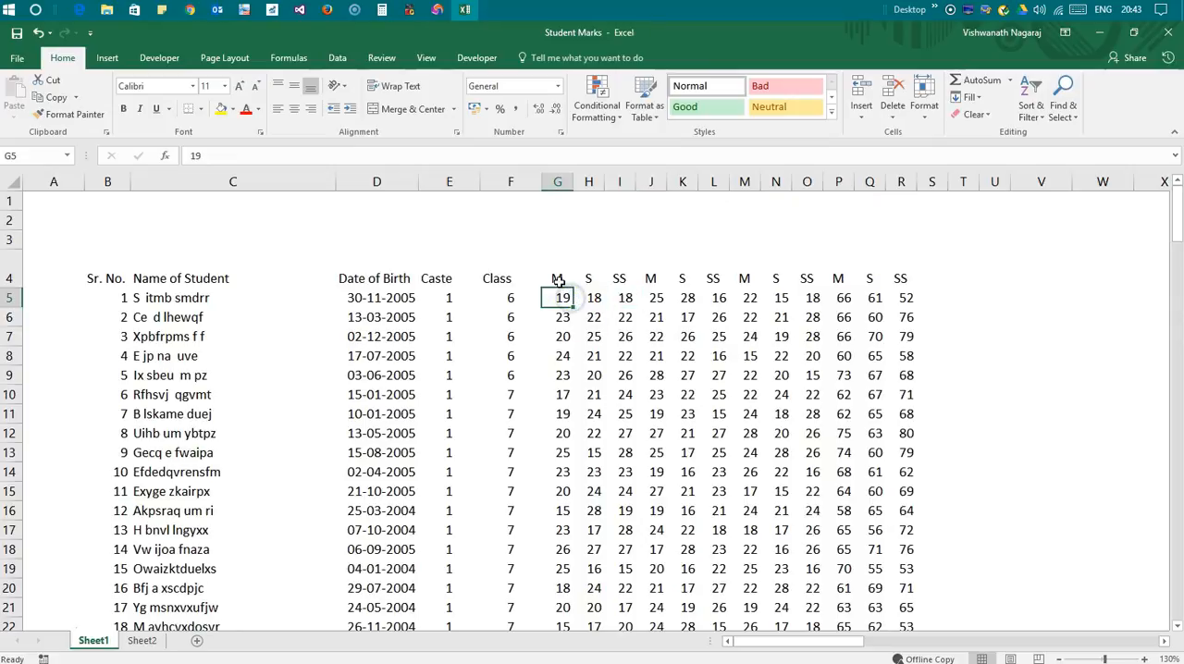
click(558, 281)
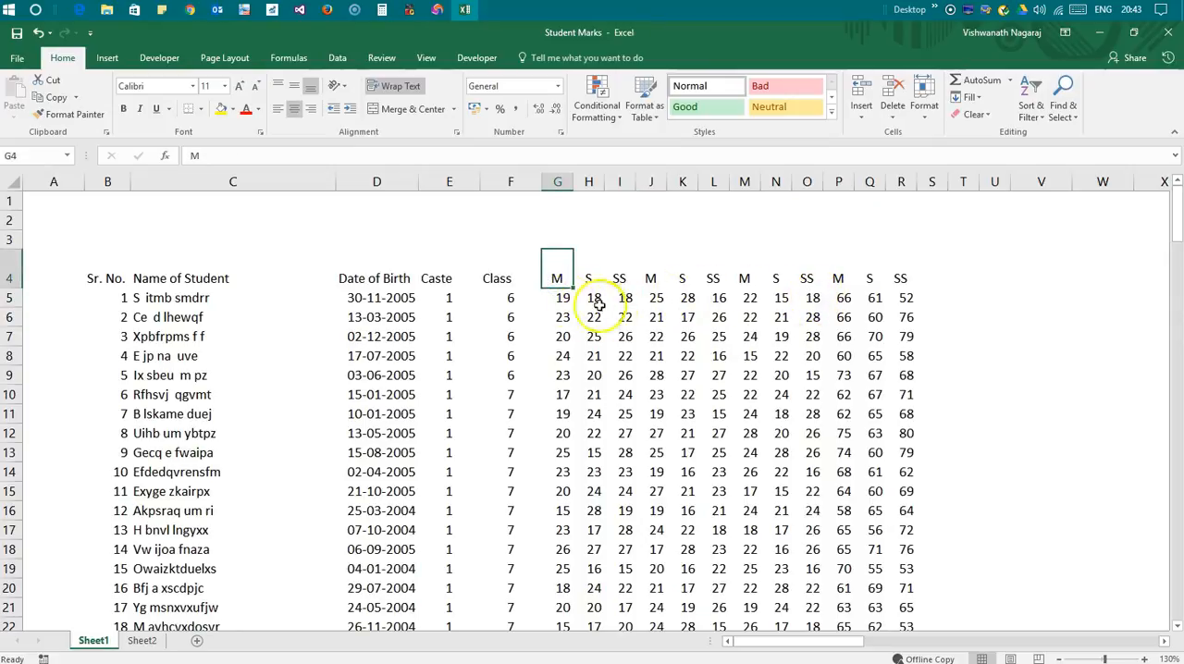
click(560, 298)
drag(560, 298, 811, 298)
click(755, 298)
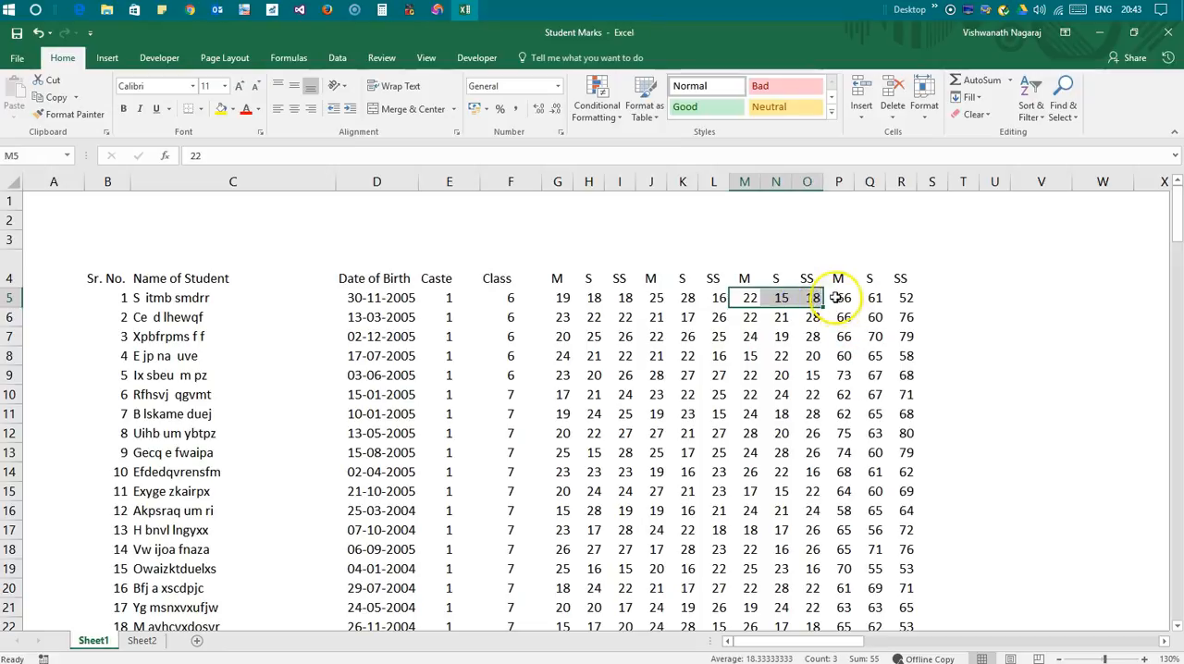
Change the formula in P5 to the percentage calculation =+((G5+J5+M5)/90)*100
click(836, 298)
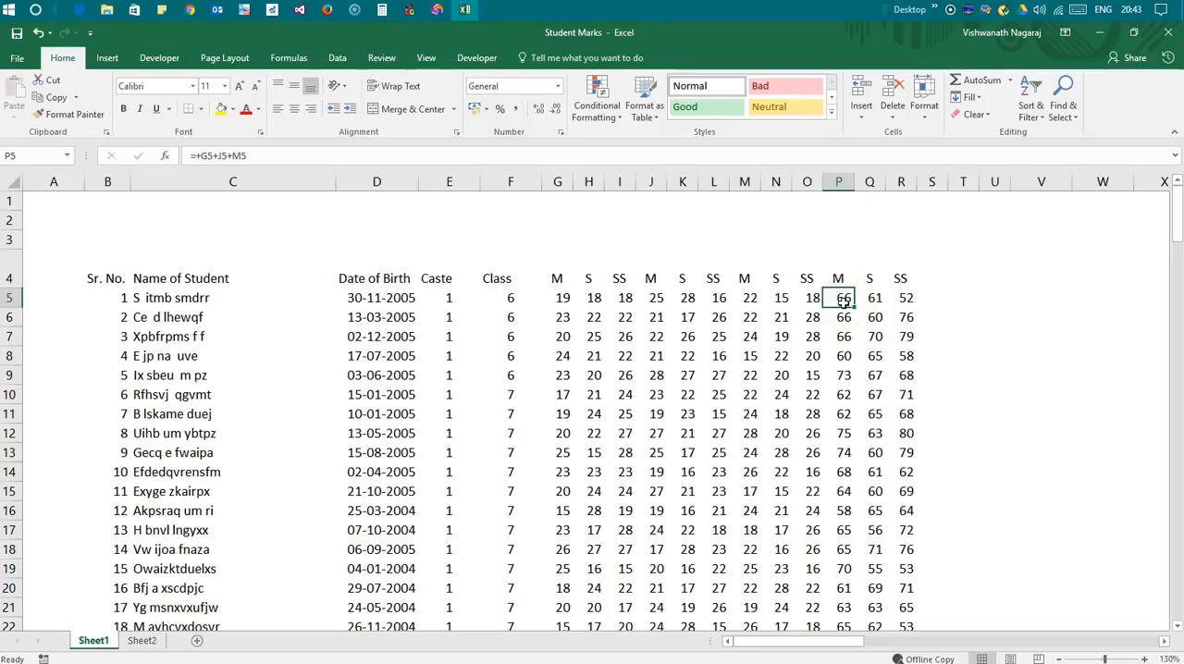
key(F2)
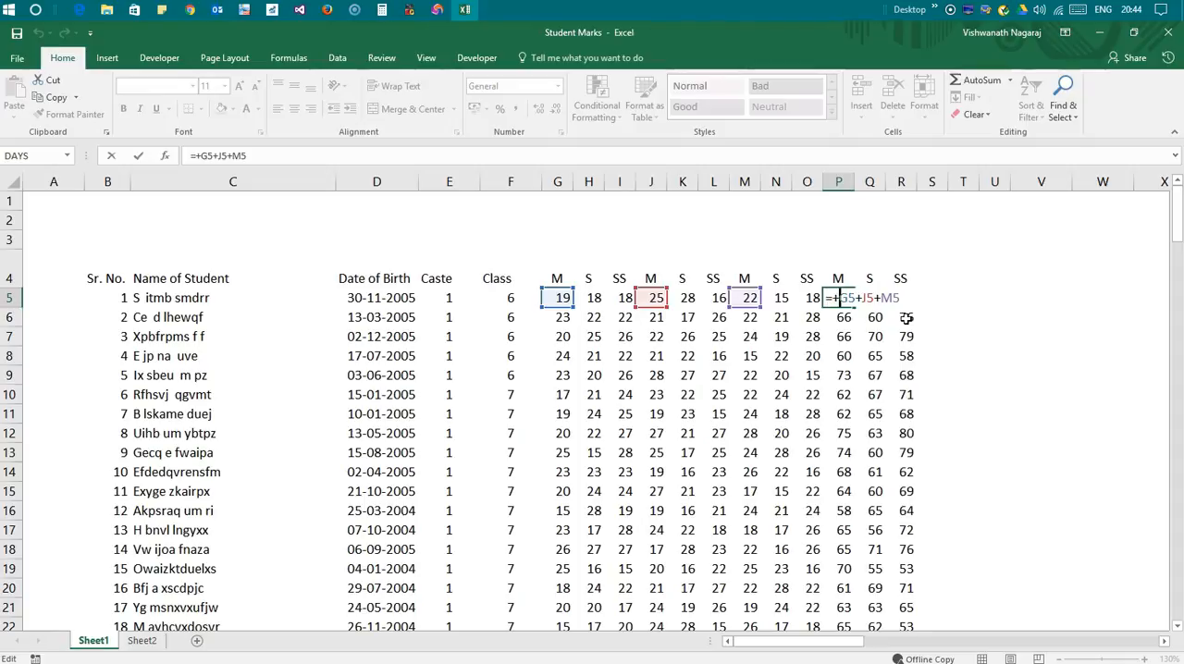
text((()
key(End)
text()/90)*100)
key(Return)
click(847, 301)
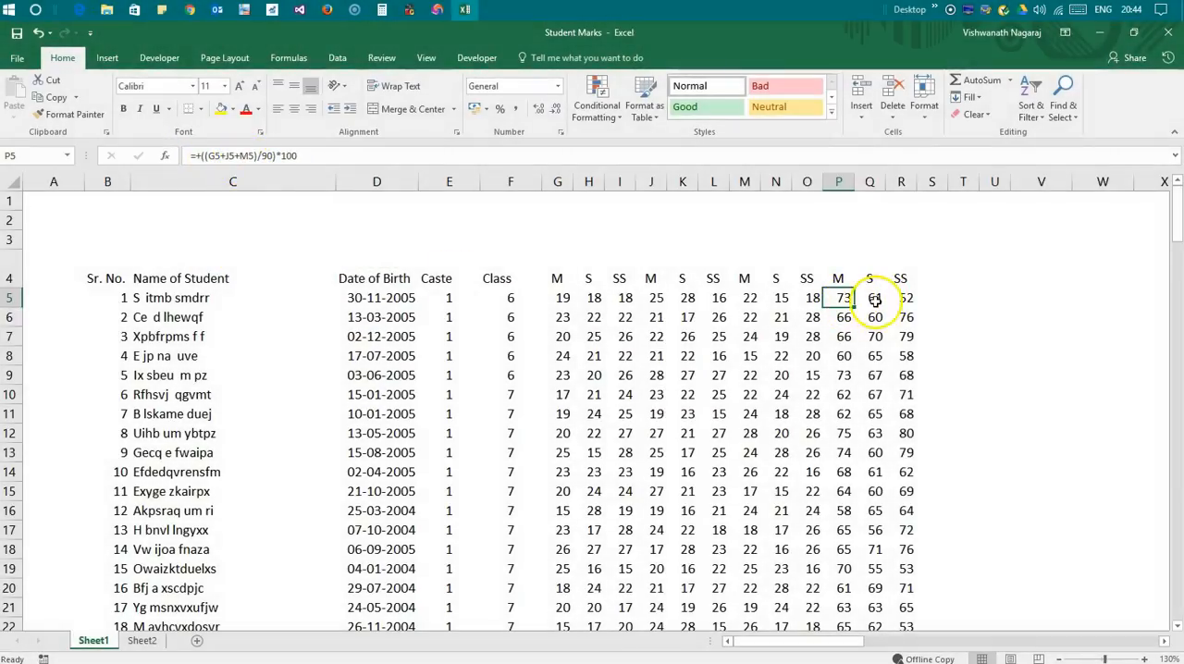
Copy the percentage formula from P5 and paste it into Q5:R5
drag(856, 306, 861, 306)
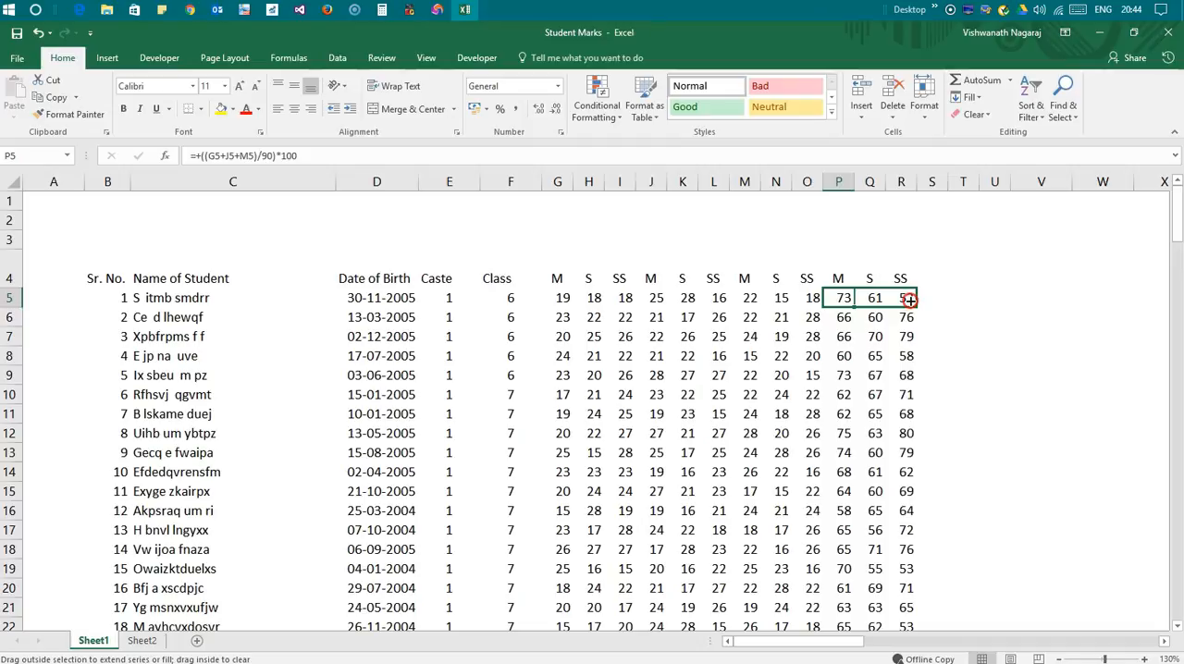
drag(889, 299, 842, 298)
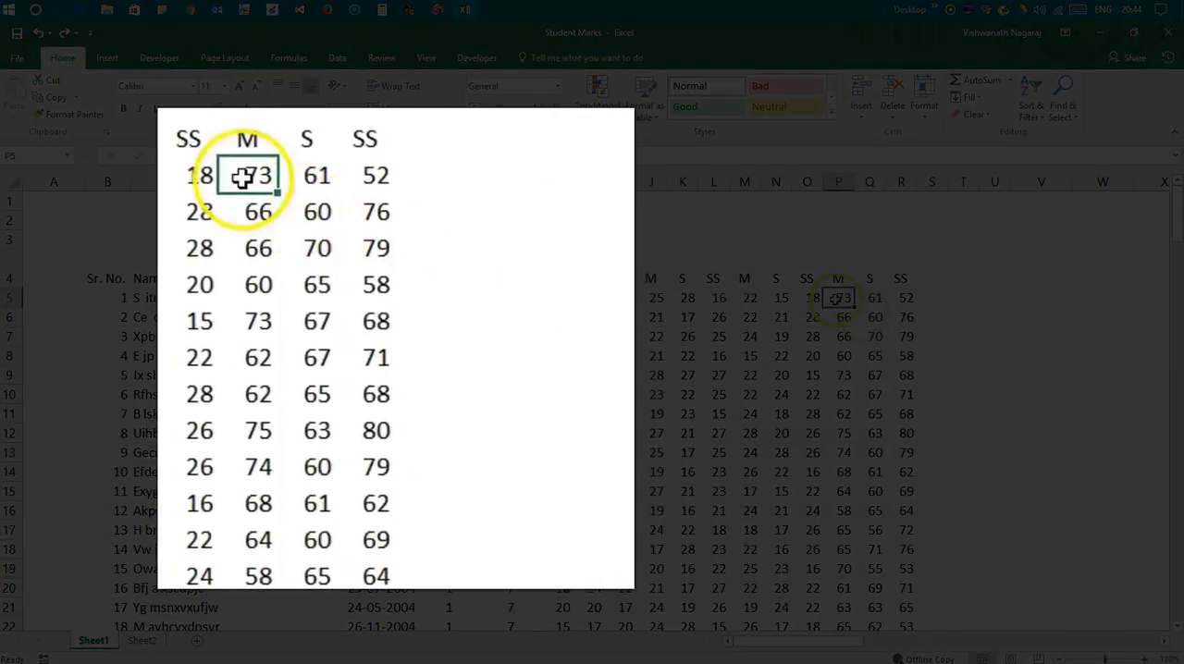
right_click(839, 298)
click(882, 326)
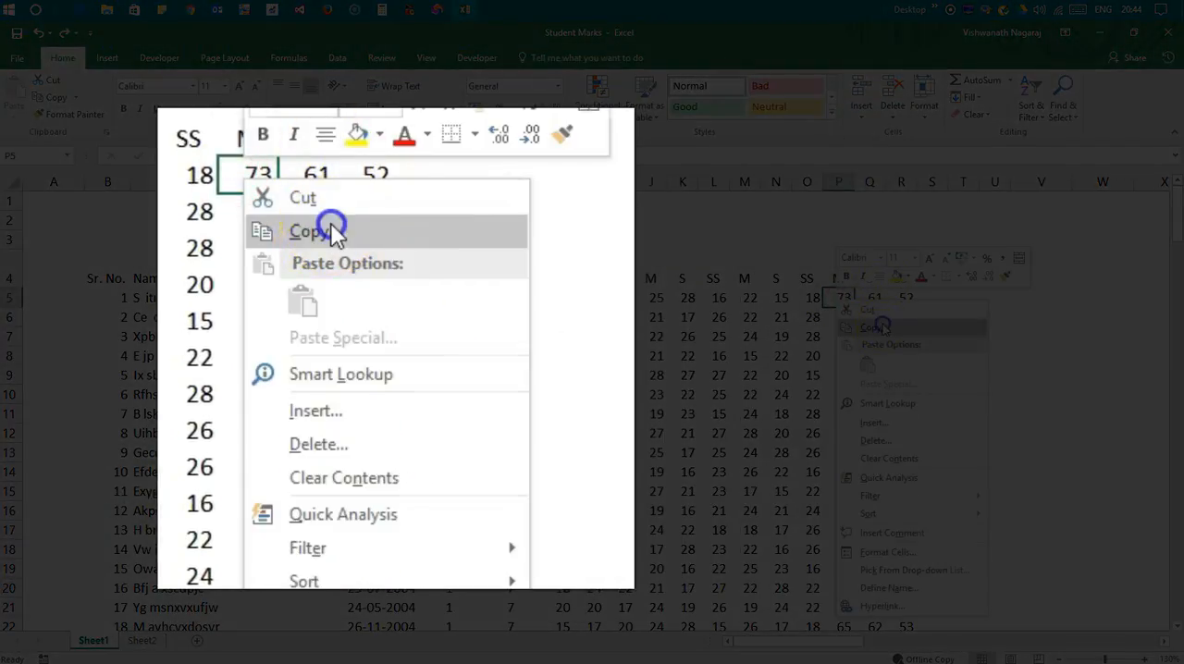
drag(874, 298, 905, 298)
right_click(905, 298)
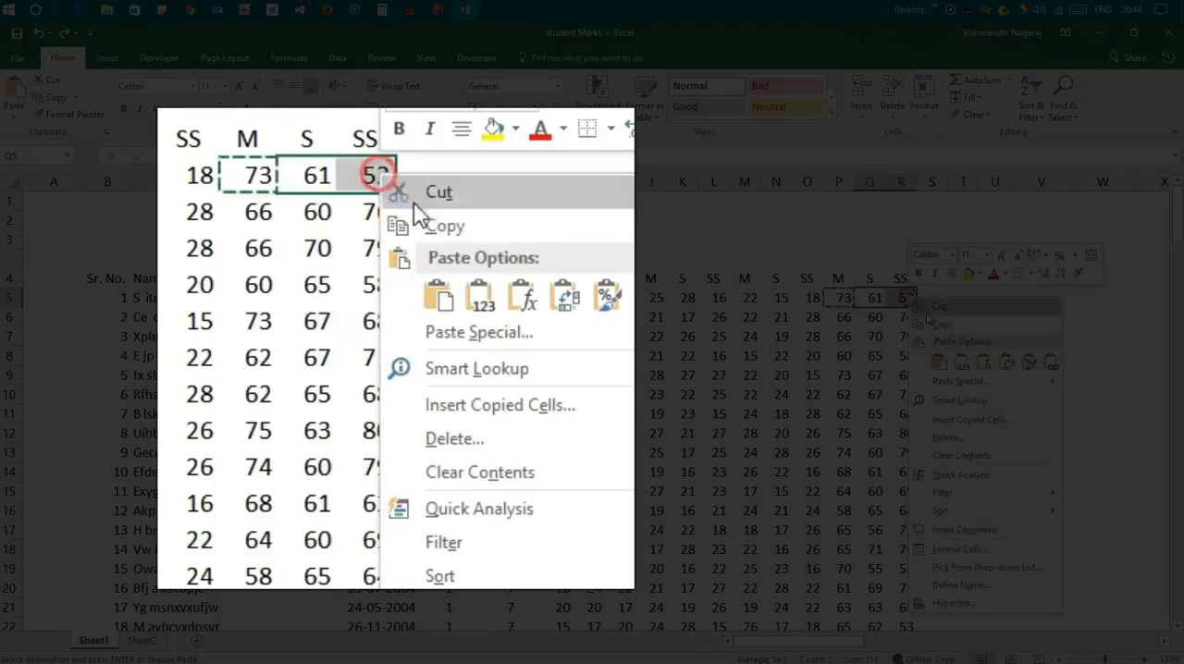
click(939, 364)
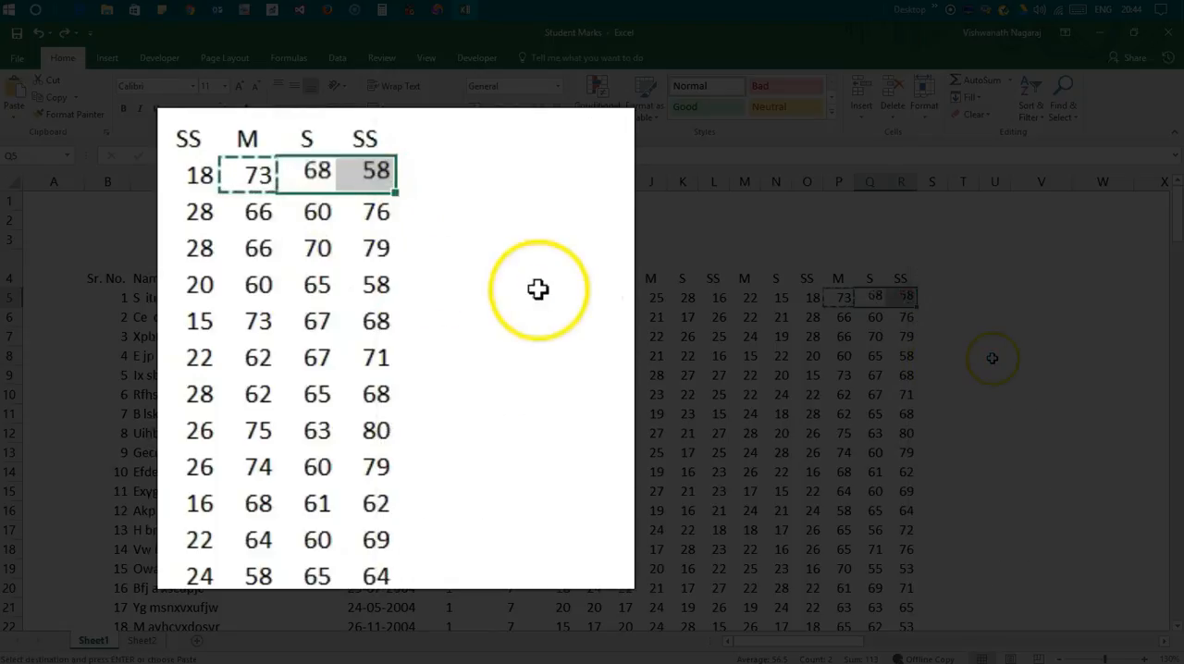
click(992, 358)
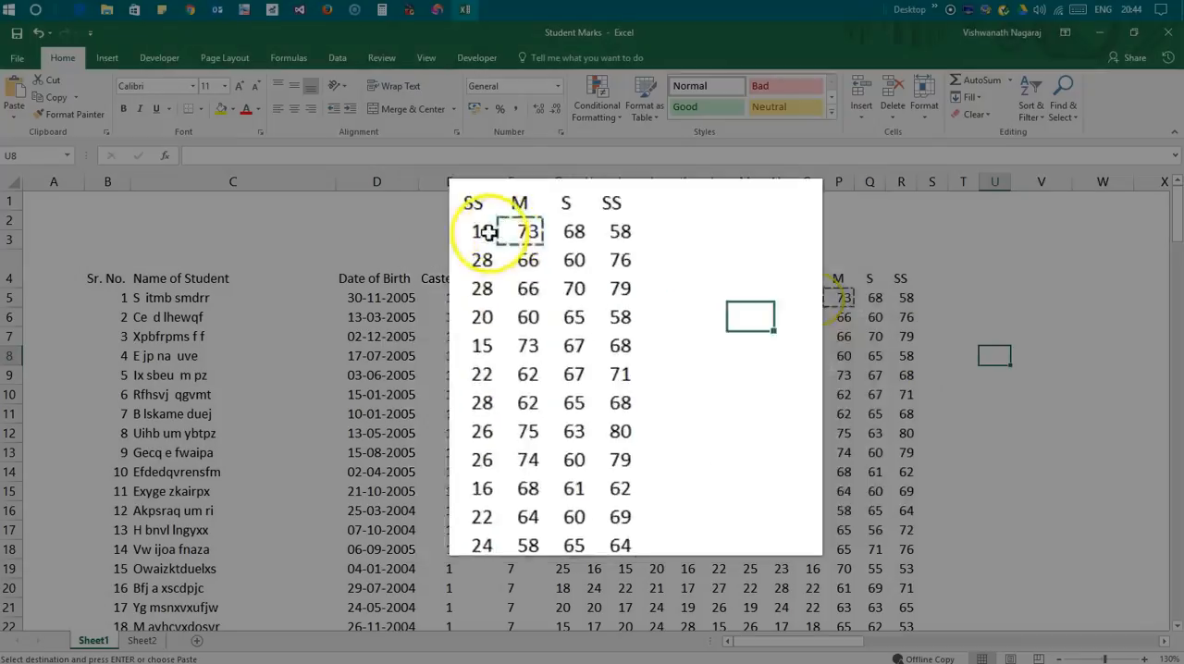
Fill the percentage formulas in P5:R5 down to row 167 and check the filled rows
drag(836, 298, 906, 298)
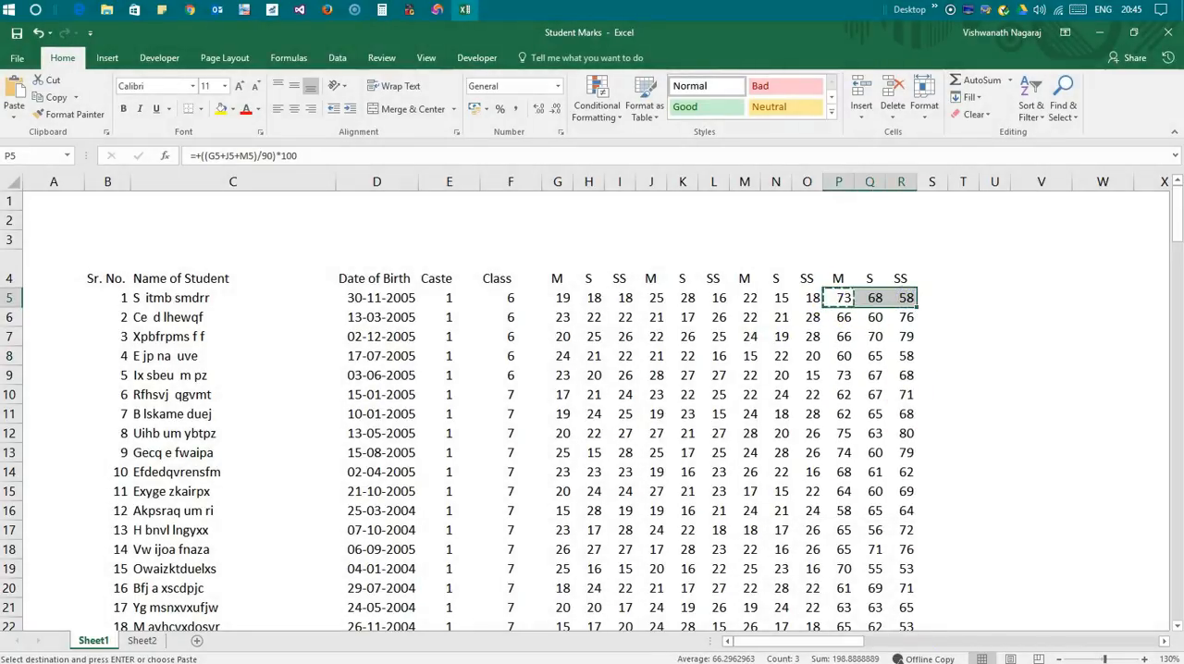
double_click(918, 307)
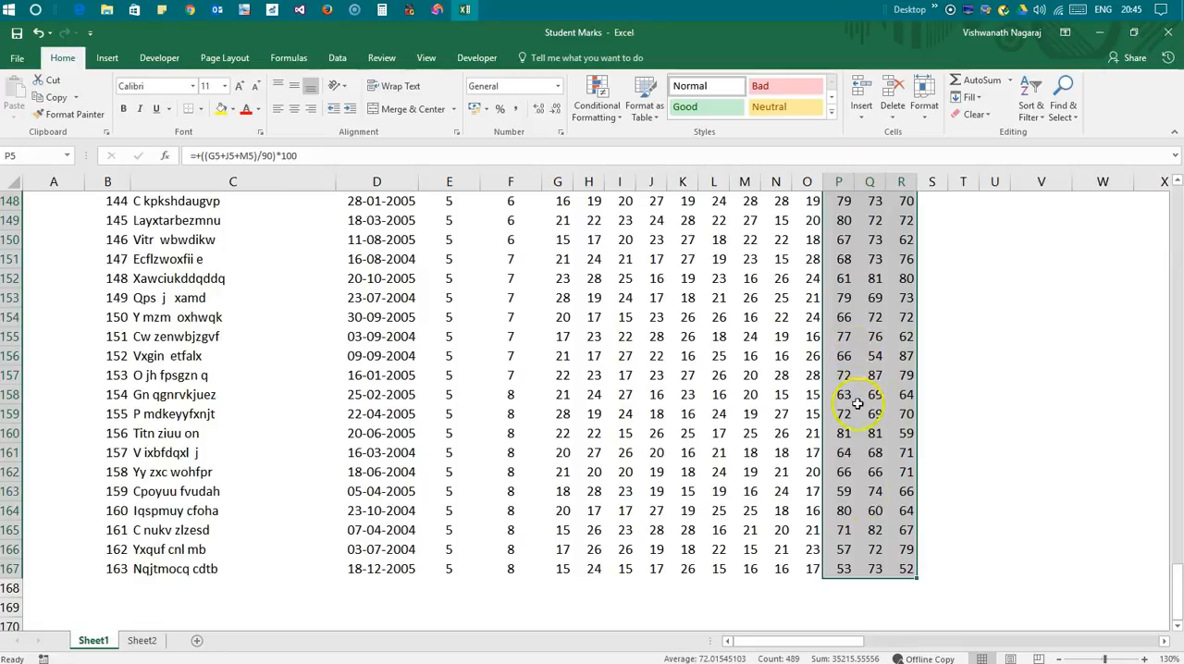
drag(1178, 593, 1178, 208)
click(866, 450)
scroll(868, 450, down, 20)
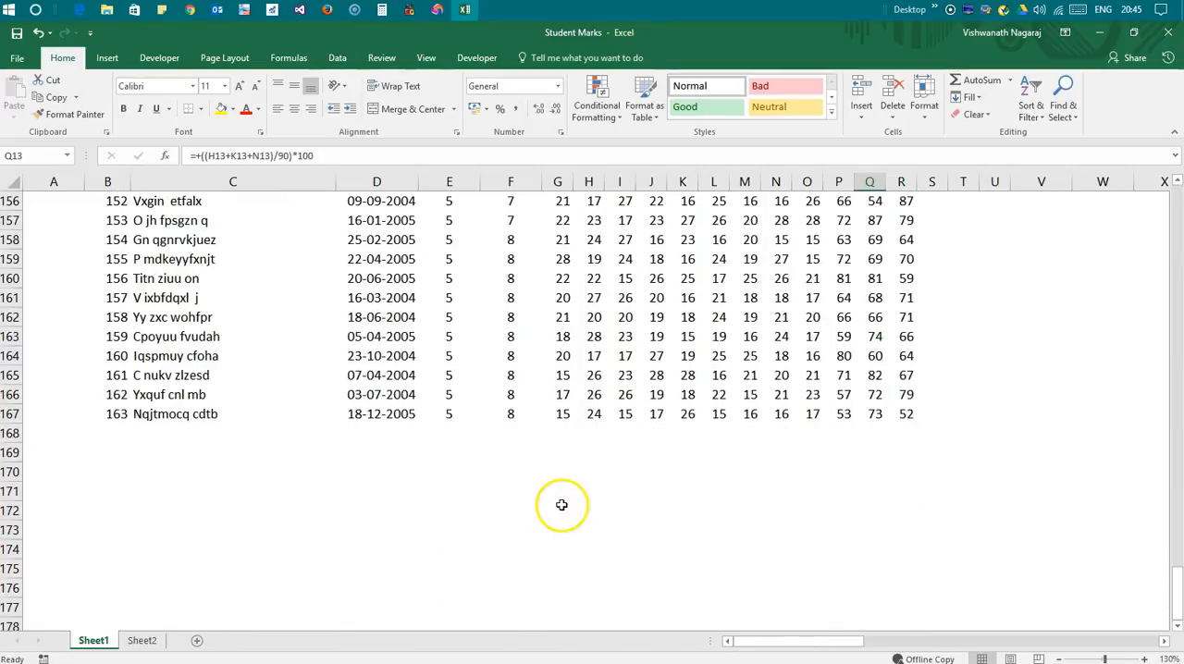
Select the empty cell G170 below the last student row in the first M column
click(561, 507)
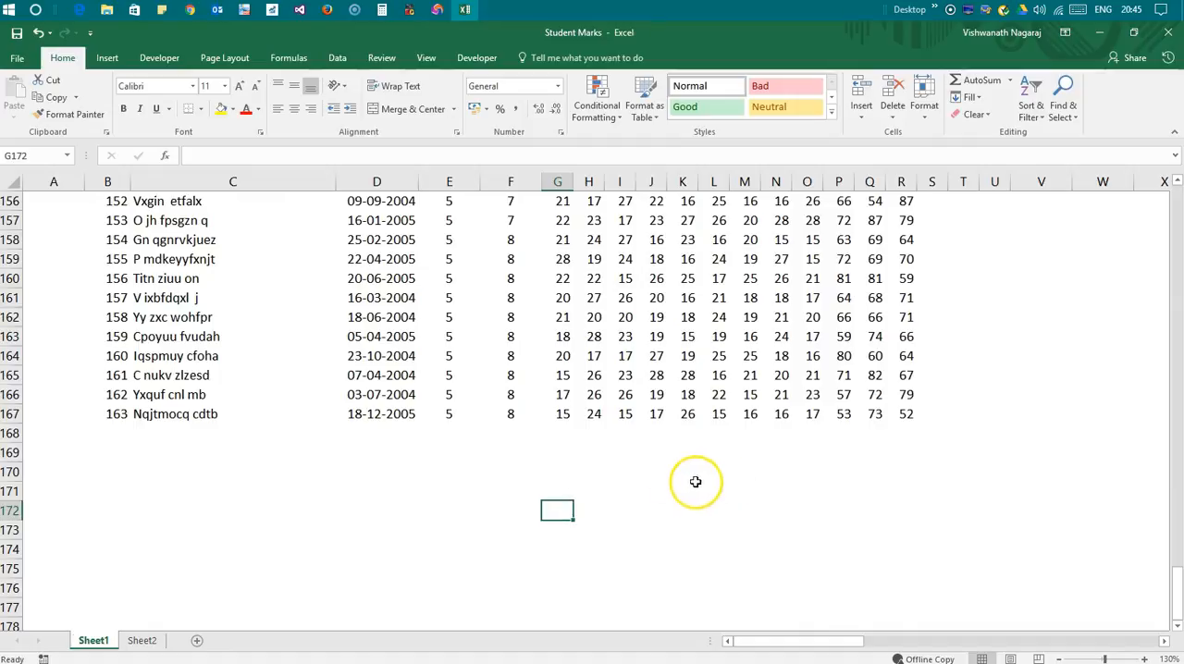
click(560, 478)
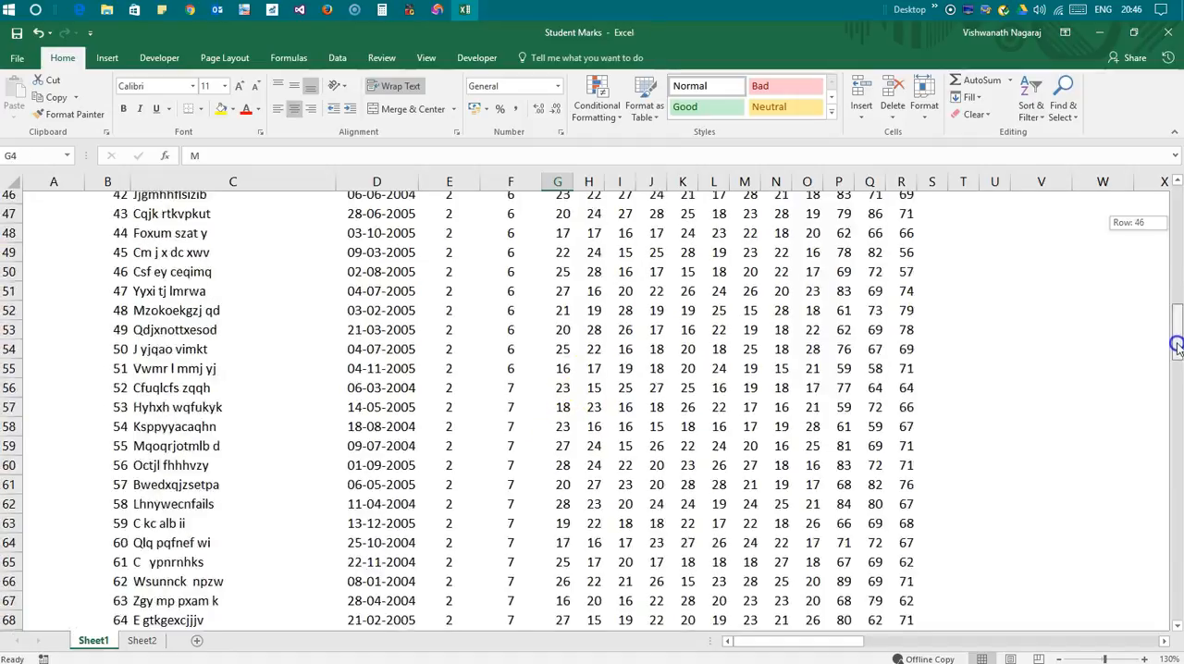
drag(1177, 345, 1178, 627)
scroll(584, 590, down, 2)
click(558, 553)
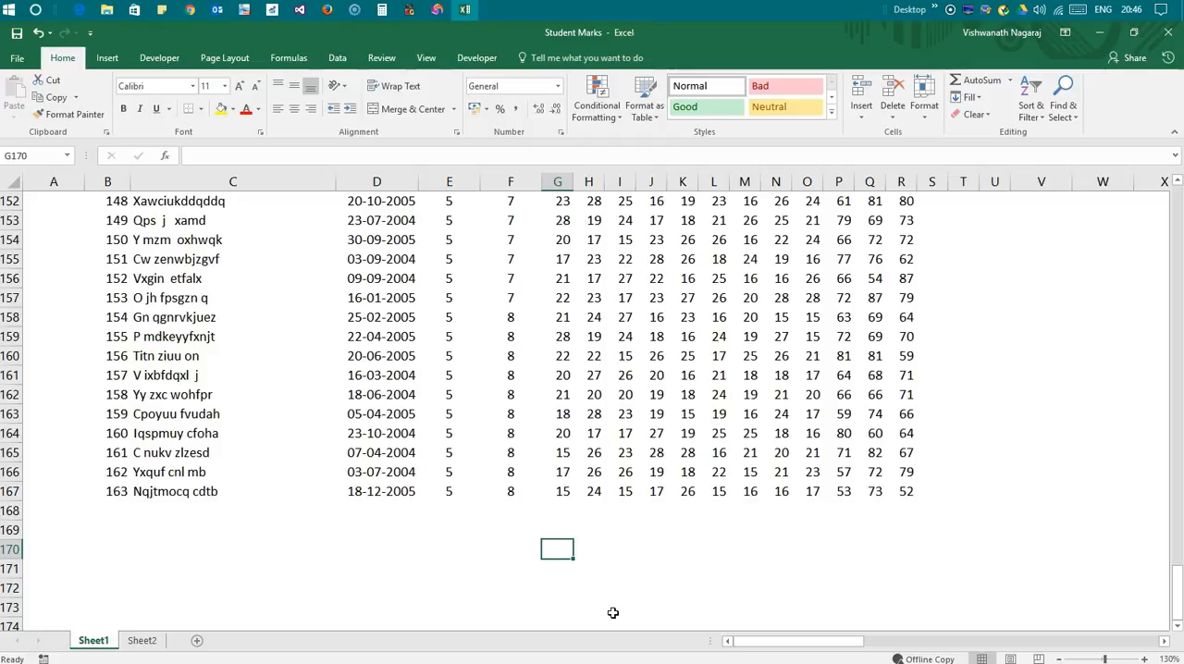
text(+()
key(Up)
key(Up)
key(Up)
text(+)
key(Up)
key(Up)
key(Up)
key(Up)
text(+)
key(Up)
key(Up)
key(Up)
key(Up)
key(Up)
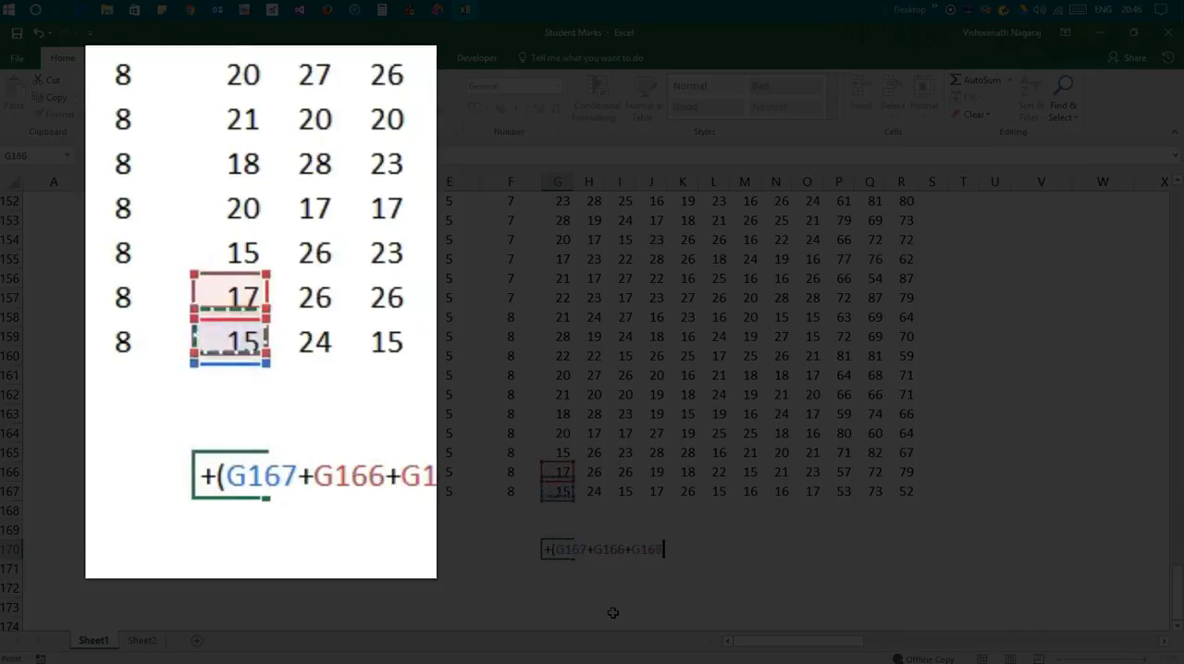
text(+)
key(Up)
key(Up)
key(Up)
key(Up)
key(Up)
key(Up)
text(+)
key(Up)
key(Up)
key(Up)
key(Up)
key(Up)
key(Up)
key(Up)
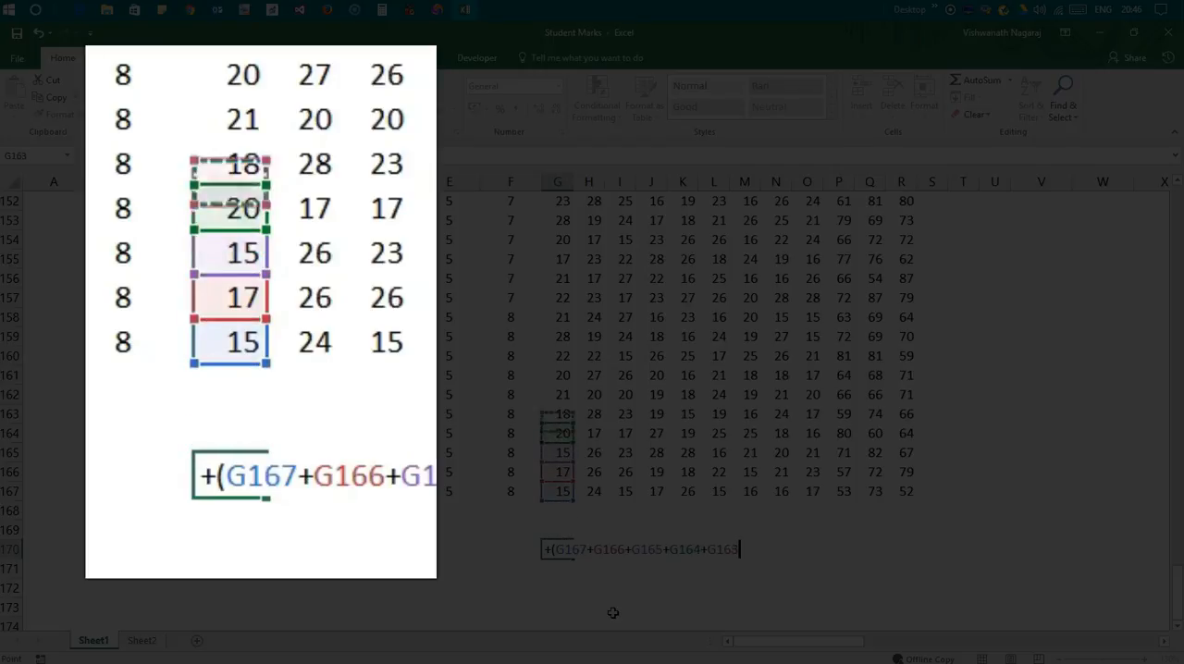
text(+)
key(Up)
key(Up)
key(Up)
key(Up)
key(Up)
key(Up)
key(Up)
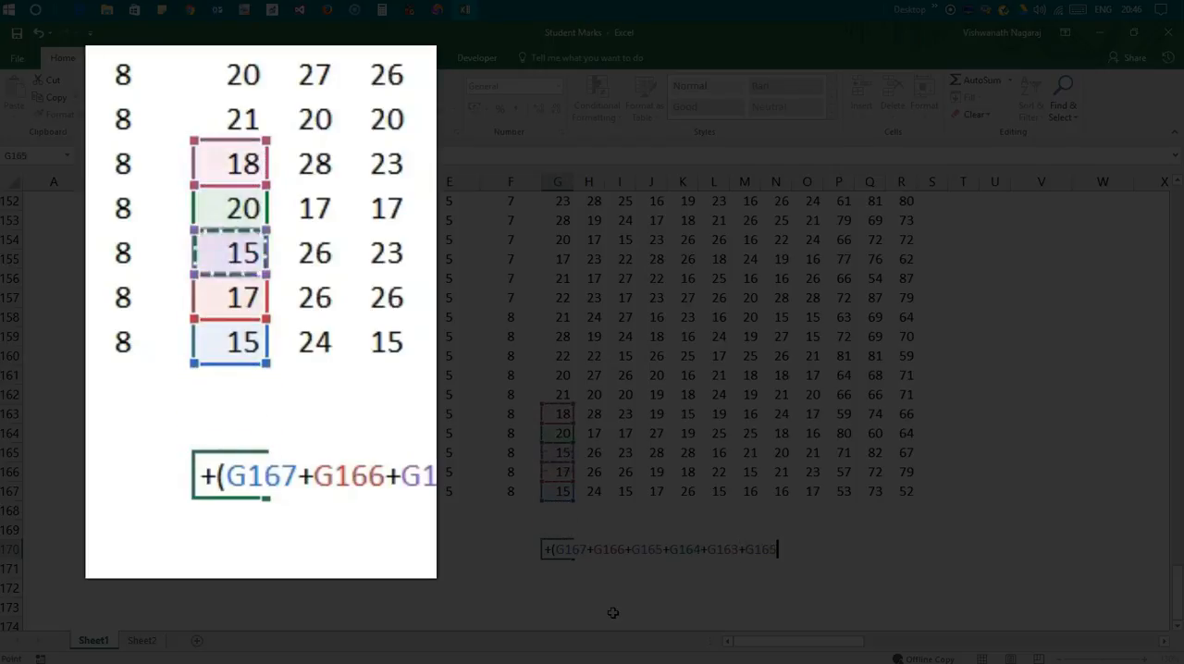
key(Up)
text(+)
key(Up)
key(Up)
key(Up)
key(Up)
key(Up)
key(Up)
key(Up)
key(Up)
key(Up)
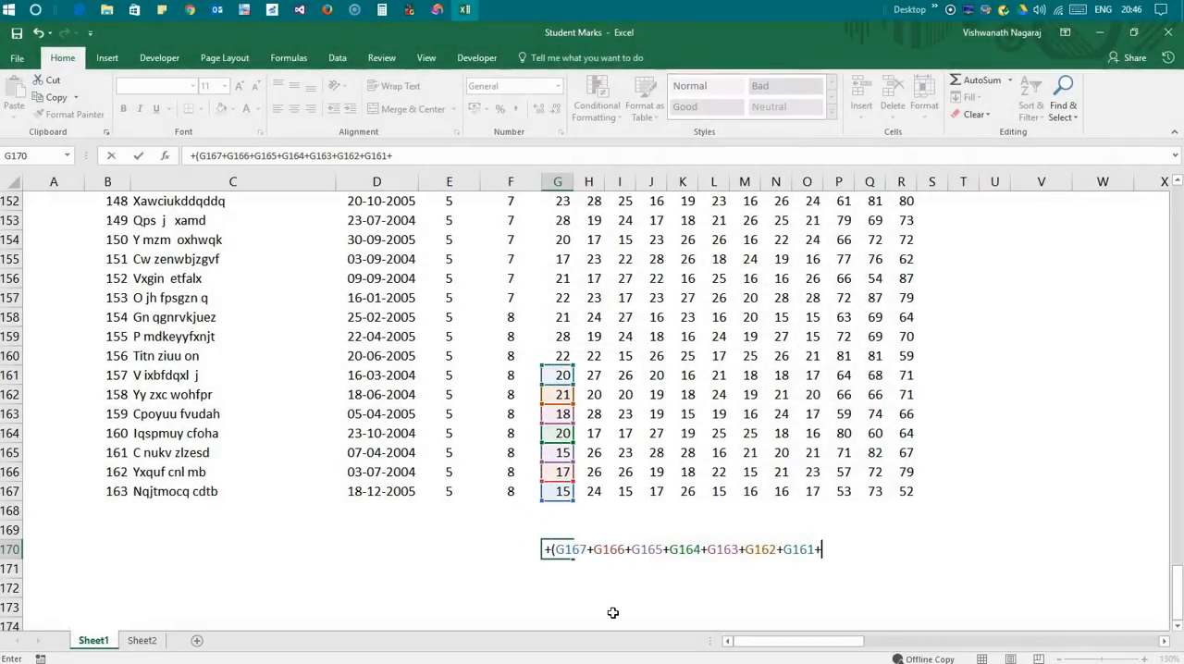
key(Escape)
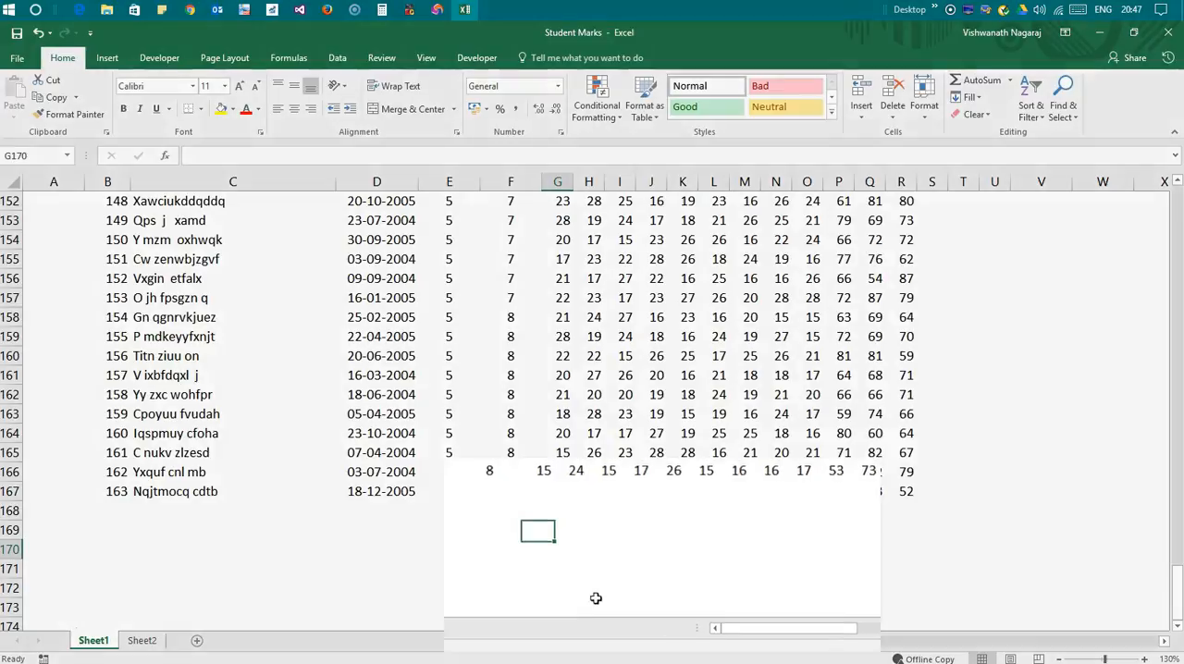
Begin a formula in cell G170 with the suggested SUM function
text(+)
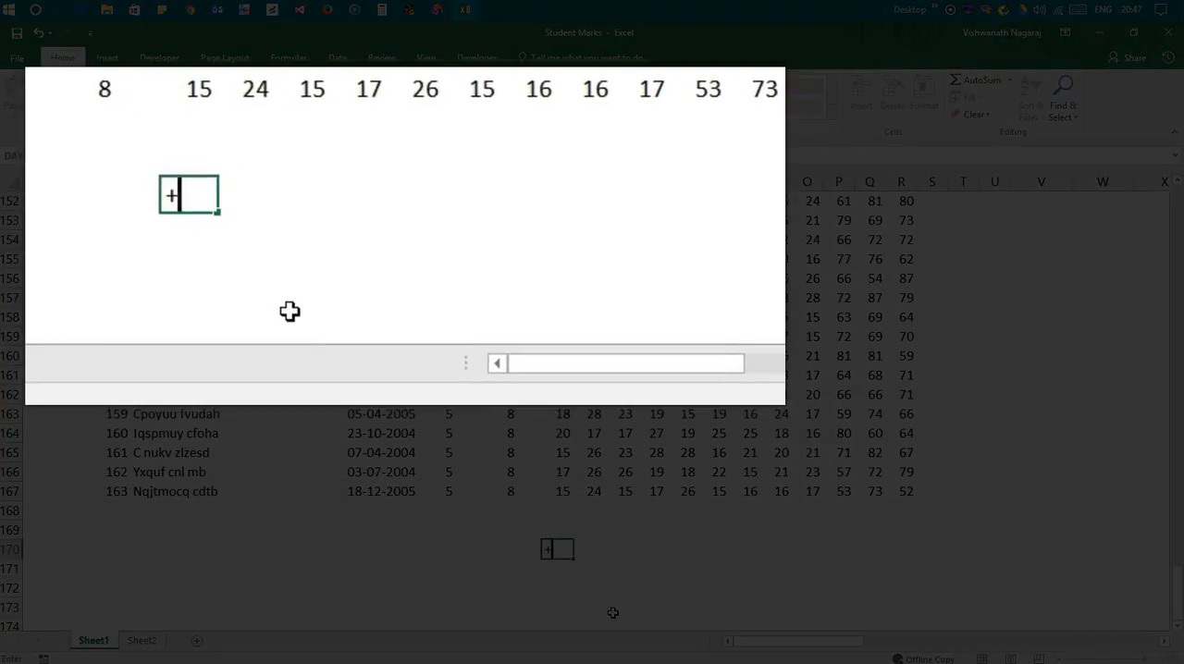
text(su)
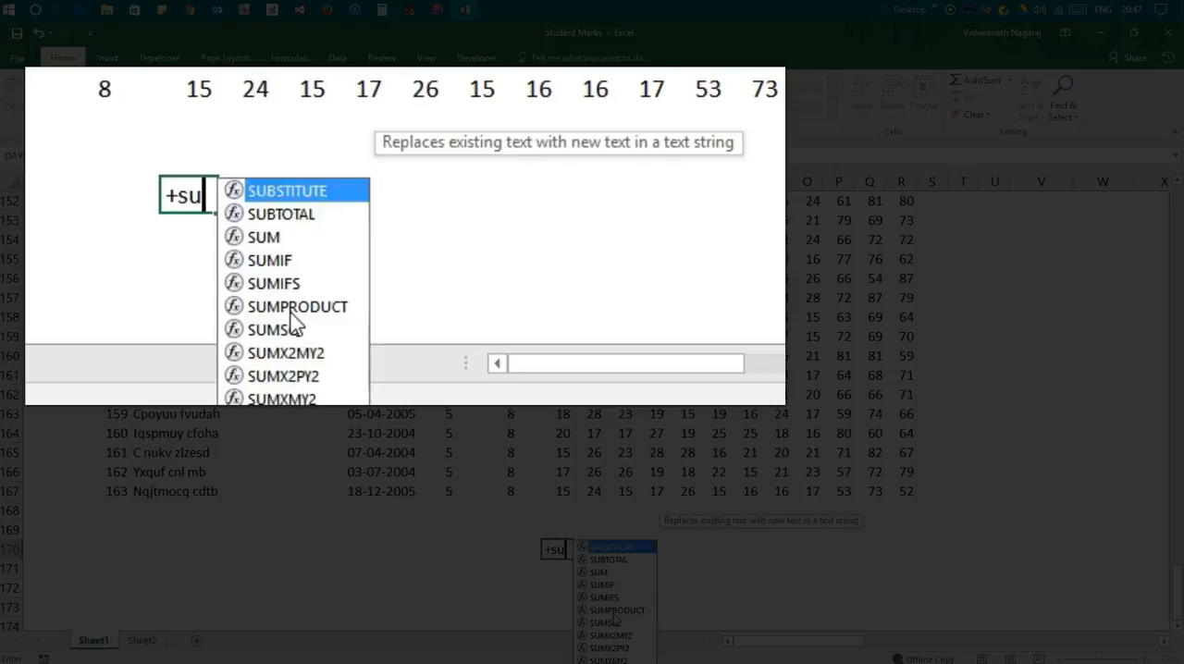
text(m)
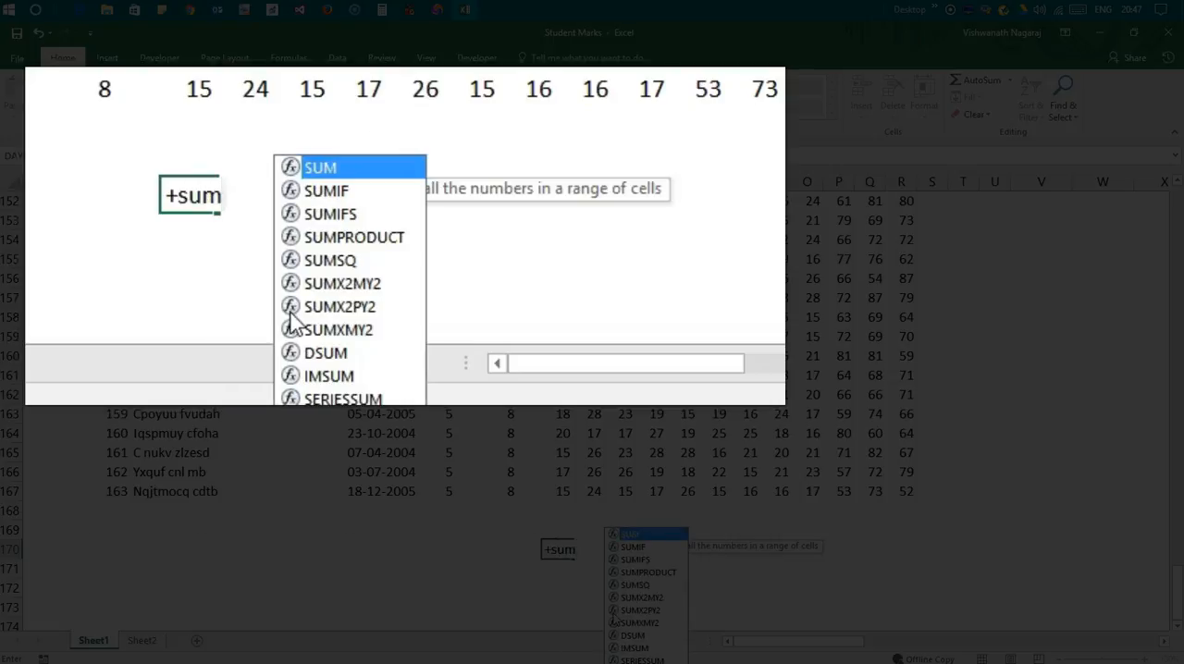
key(BackSpace)
key(BackSpace)
key(BackSpace)
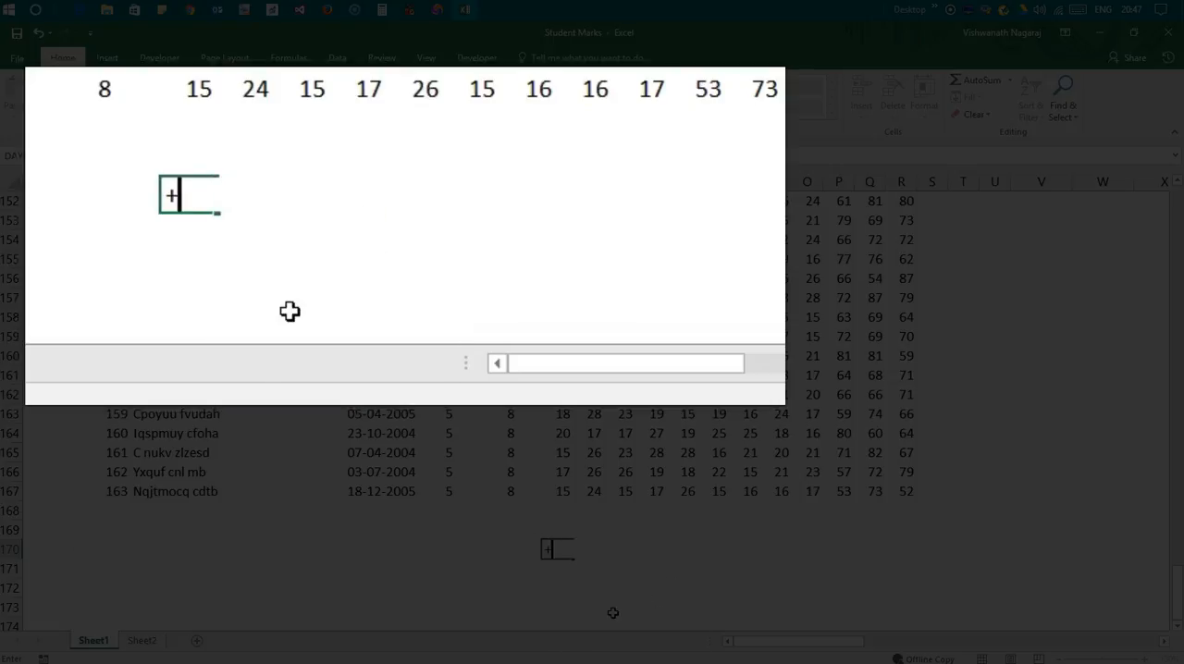
text(s)
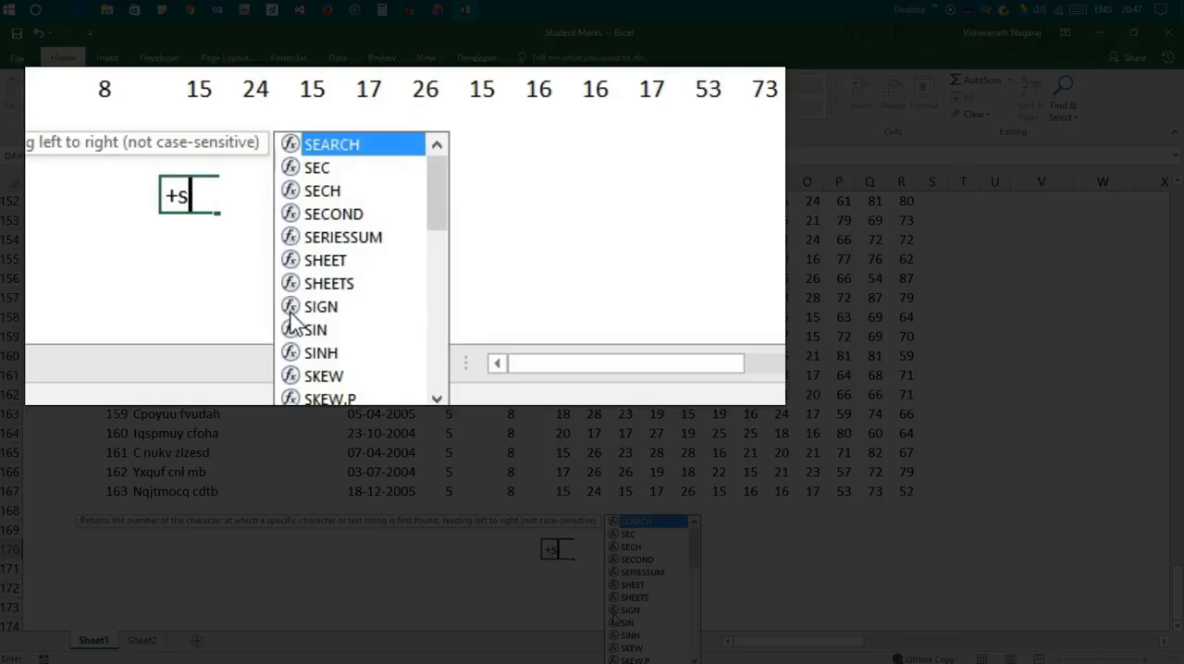
text(u)
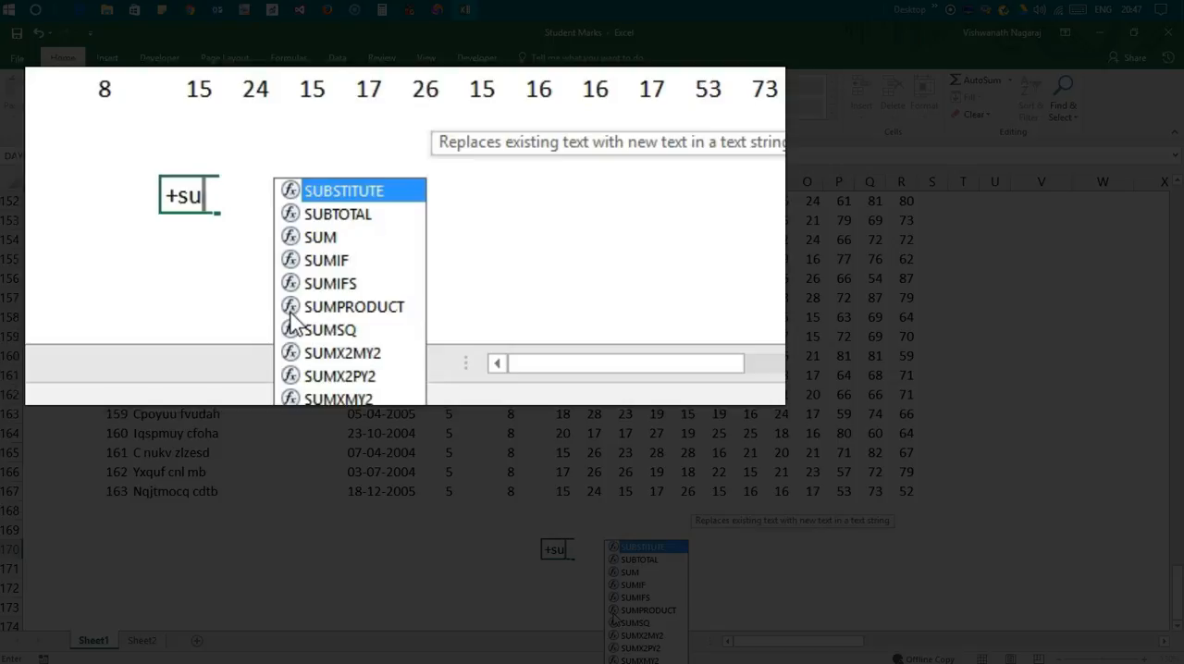
text(m)
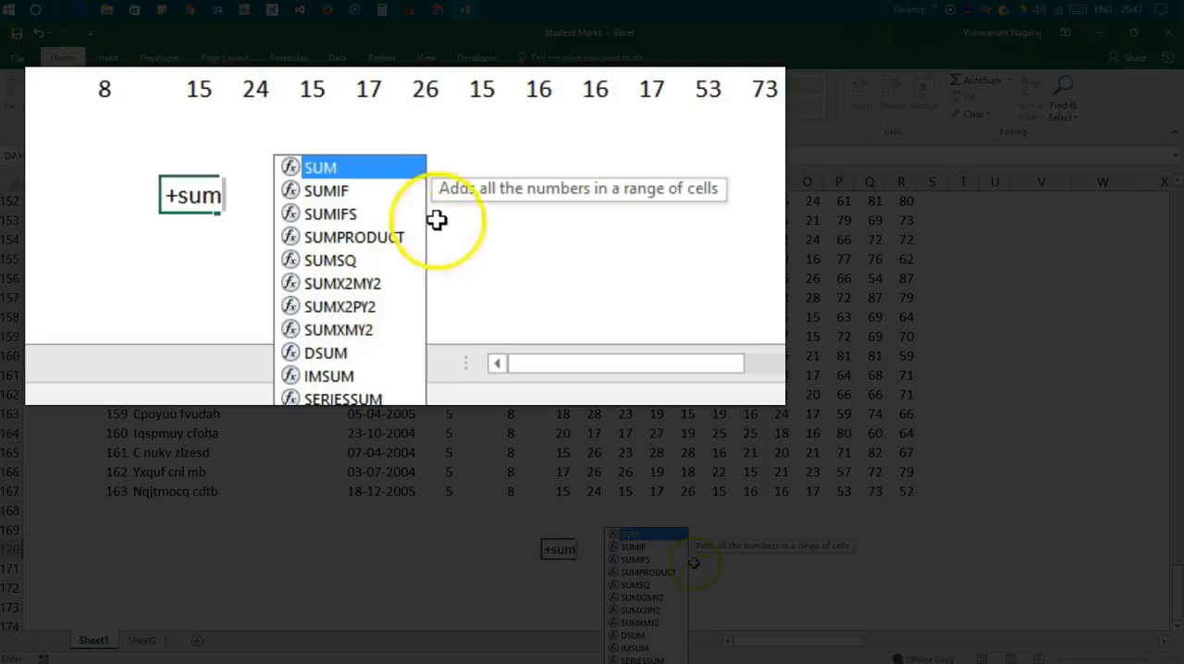
click(373, 176)
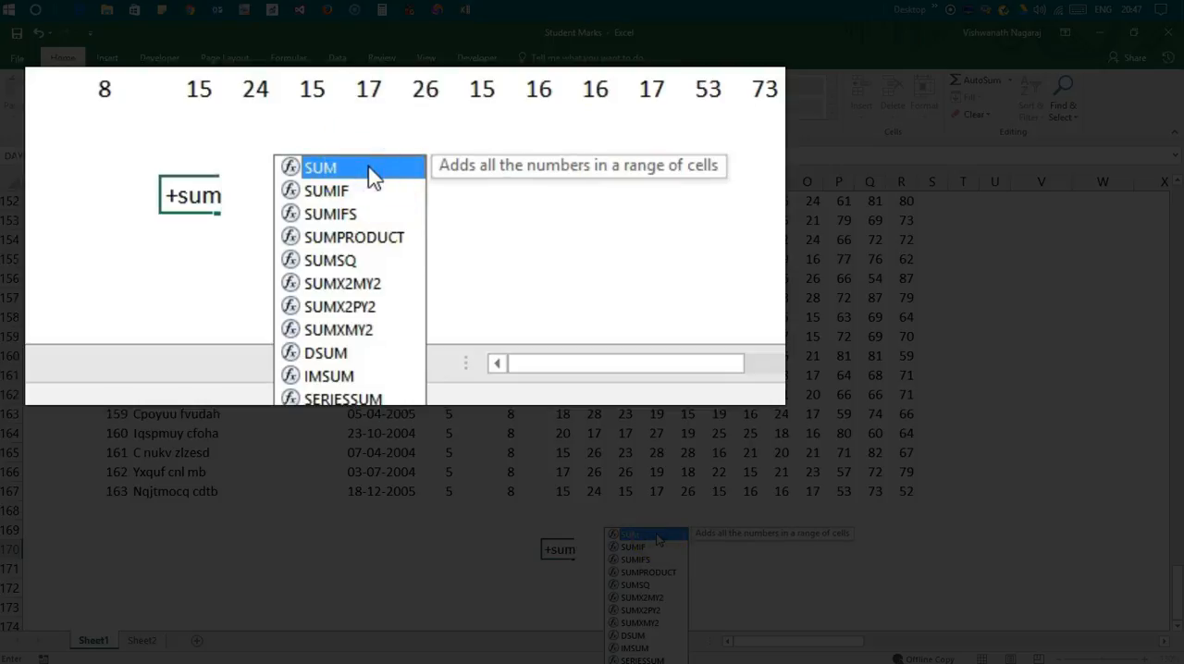
double_click(659, 538)
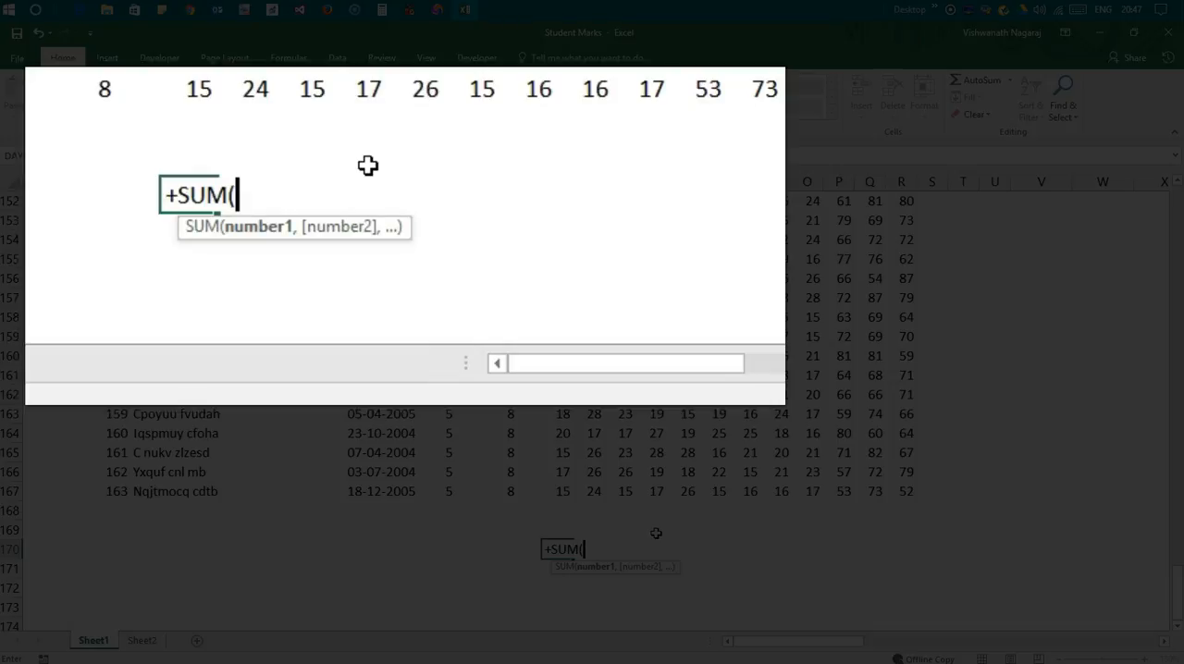
Set G5, the first student's mark in the first M column, as the start of the SUM range
key(Up)
key(Up)
key(Up)
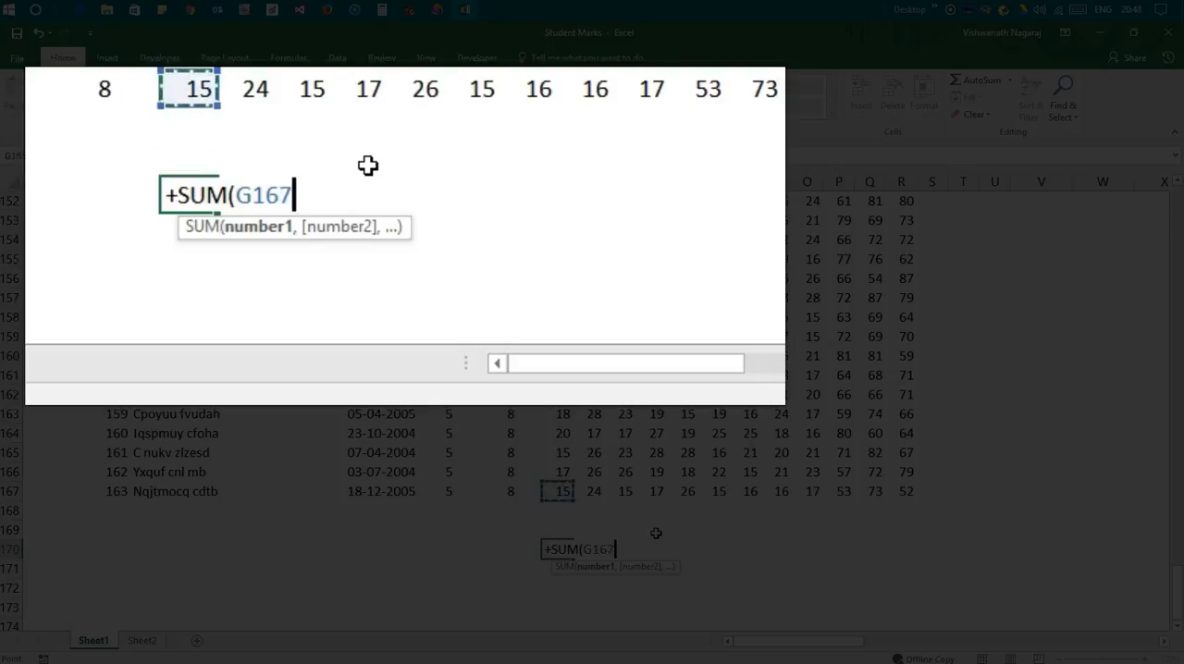
key(Up)
key(Up)
key(Up)
key(Up)
key(Up)
key(Up)
key(Up)
key(Up)
key(Up)
key(Up)
key(Up)
key(Up)
key(Up)
key(Up)
key(Up)
key(Up)
key(Up)
key(Up)
key(Up)
key(Up)
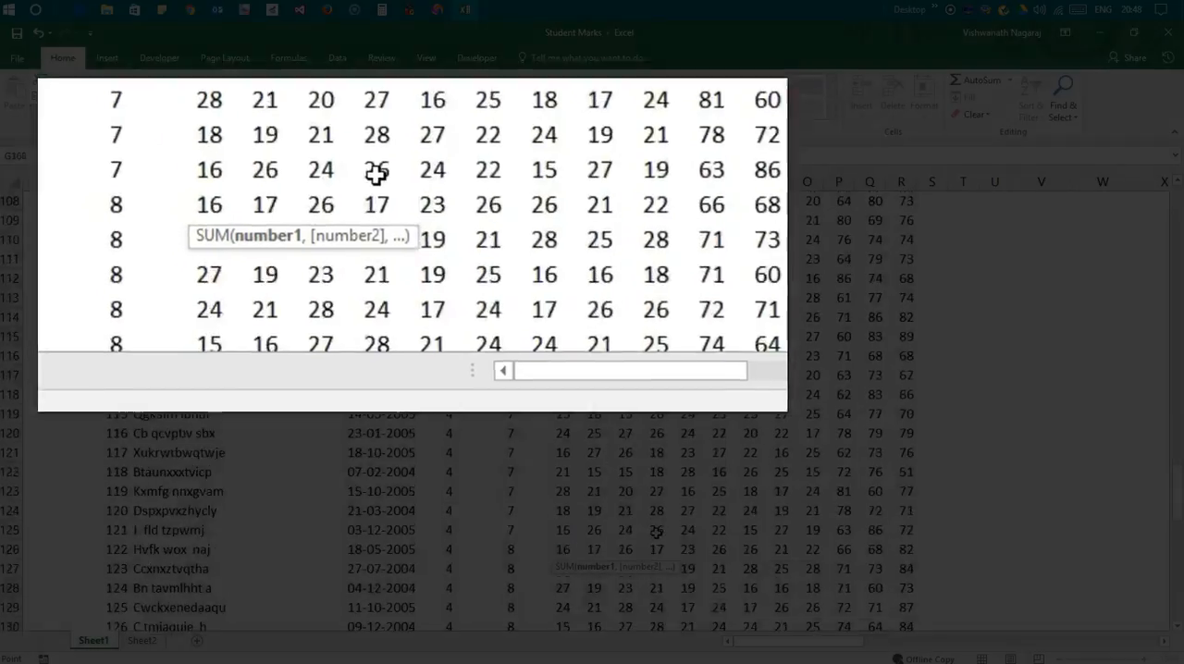
key(Up)
key(Up)
key(Up)
key(Up)
key(Up)
key(Up)
key(Up)
key(Up)
key(Up)
key(Up)
key(Up)
key(Up)
key(Up)
key(Up)
key(Up)
key(Up)
key(Up)
key(Up)
key(Up)
key(Up)
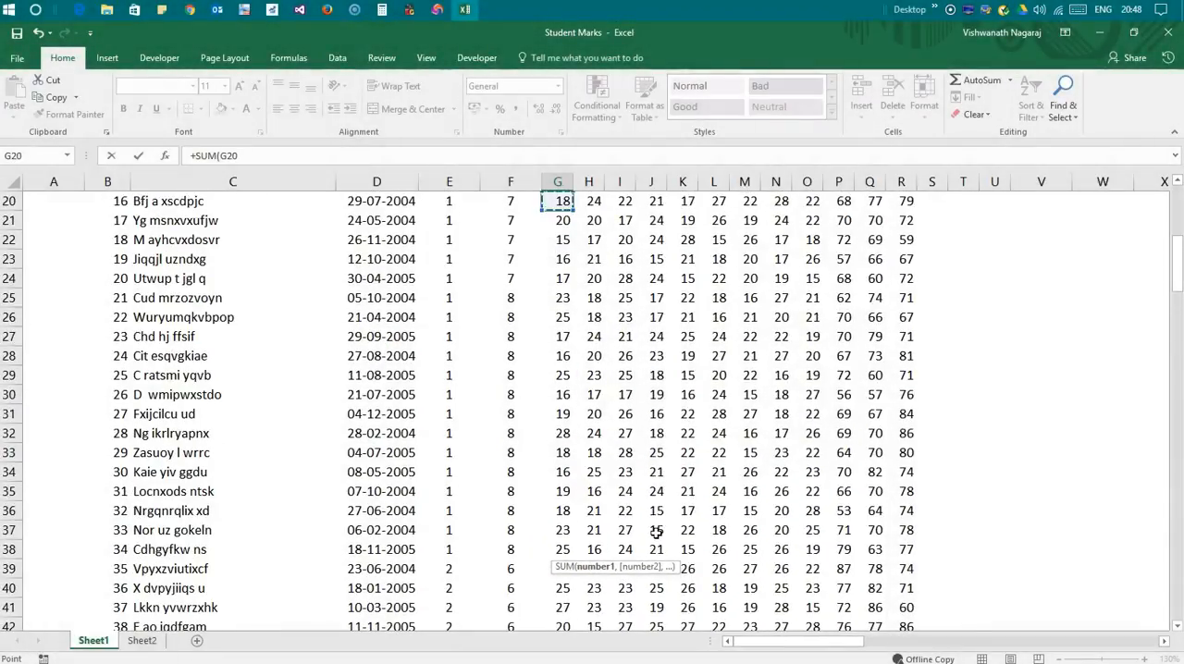
key(Up)
key(Up)
key(Up)
key(Up)
key(Up)
key(Up)
key(Up)
key(Up)
key(Up)
key(Up)
key(Up)
key(Up)
key(Up)
key(Up)
key(Up)
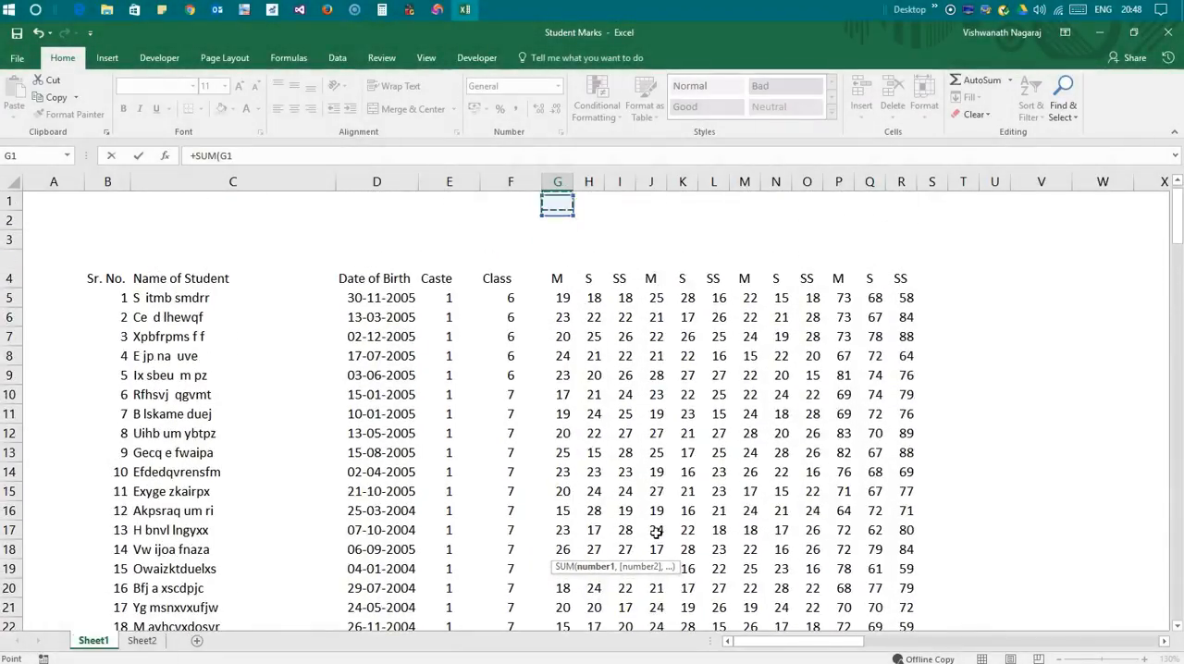
key(Down)
key(Down)
key(Down)
key(Down)
key(Down)
key(Up)
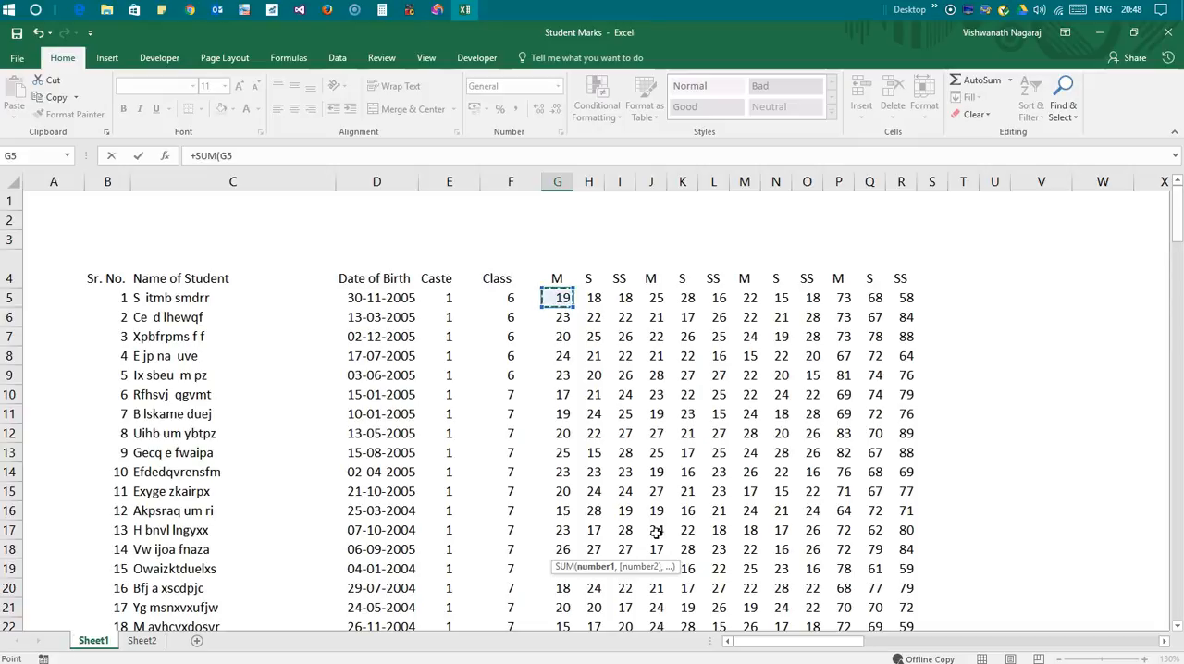
Extend the SUM range from G5 down to the last student's mark in G167
key(shift+Down)
key(shift+Down)
key(shift+Down)
key(shift+Down)
key(shift+Down)
key(shift+Down)
key(shift+Down)
key(shift+Down)
key(shift+Down)
key(shift+Down)
key(shift+Down)
key(shift+Down)
key(shift+Down)
key(shift+Down)
key(shift+Down)
key(shift+Down)
key(shift+Down)
key(shift+Down)
key(shift+Down)
key(shift+Down)
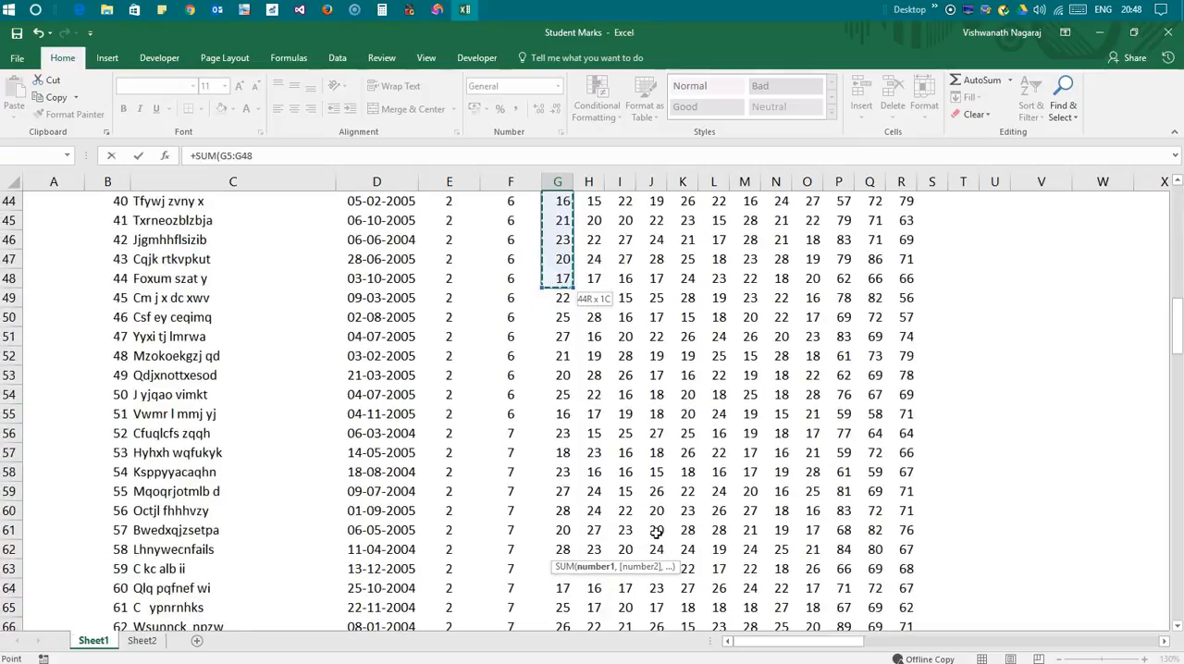
key(shift+Down)
key(shift+Down)
key(shift+Down)
key(shift+Down)
key(shift+Down)
key(shift+Down)
key(shift+Down)
key(shift+Down)
key(shift+Down)
key(shift+Down)
key(shift+Down)
key(shift+Down)
key(shift+Down)
key(shift+Down)
key(shift+Down)
key(shift+Down)
key(shift+Down)
key(shift+Down)
key(shift+Down)
key(shift+Down)
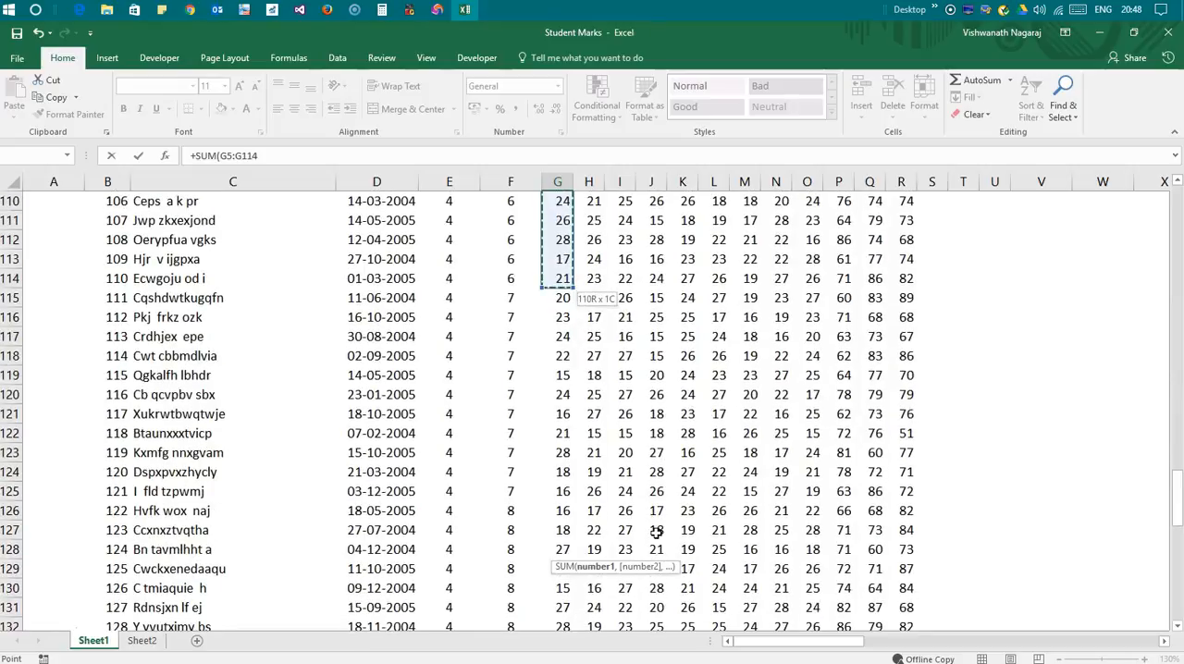
key(shift+Up)
key(shift+Up)
key(shift+Up)
key(shift+Up)
key(shift+Up)
key(shift+Up)
key(shift+Up)
key(shift+Up)
key(shift+Up)
key(shift+Up)
key(shift+Up)
key(shift+Up)
key(shift+Up)
key(shift+Up)
key(shift+Up)
key(shift+Up)
key(shift+Up)
key(shift+Up)
key(shift+Up)
key(shift+Up)
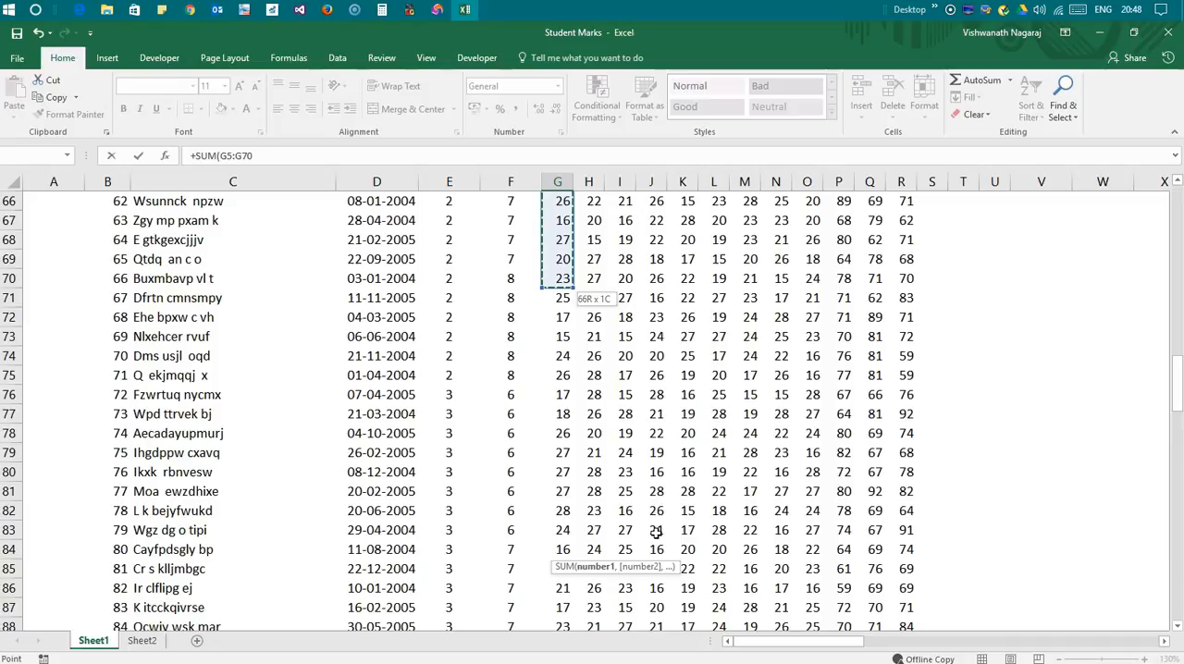
key(End)
key(shift+Down)
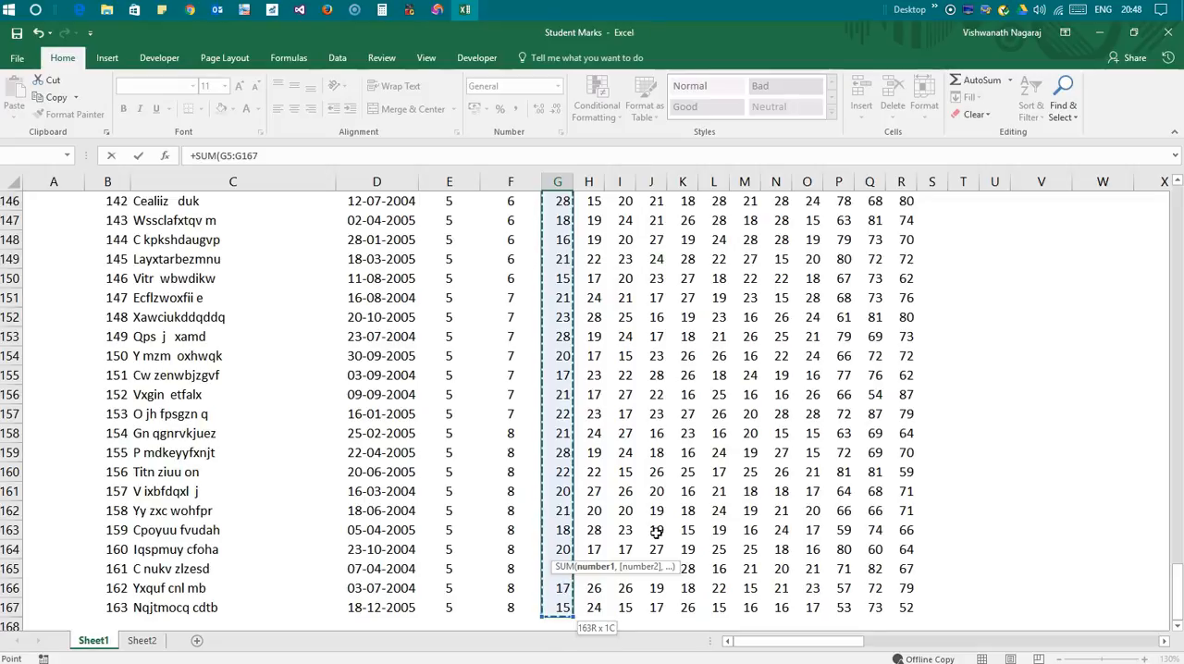
Complete the formula +SUM(G5:G167) in G170 and widen column G slightly so the total fits
text())
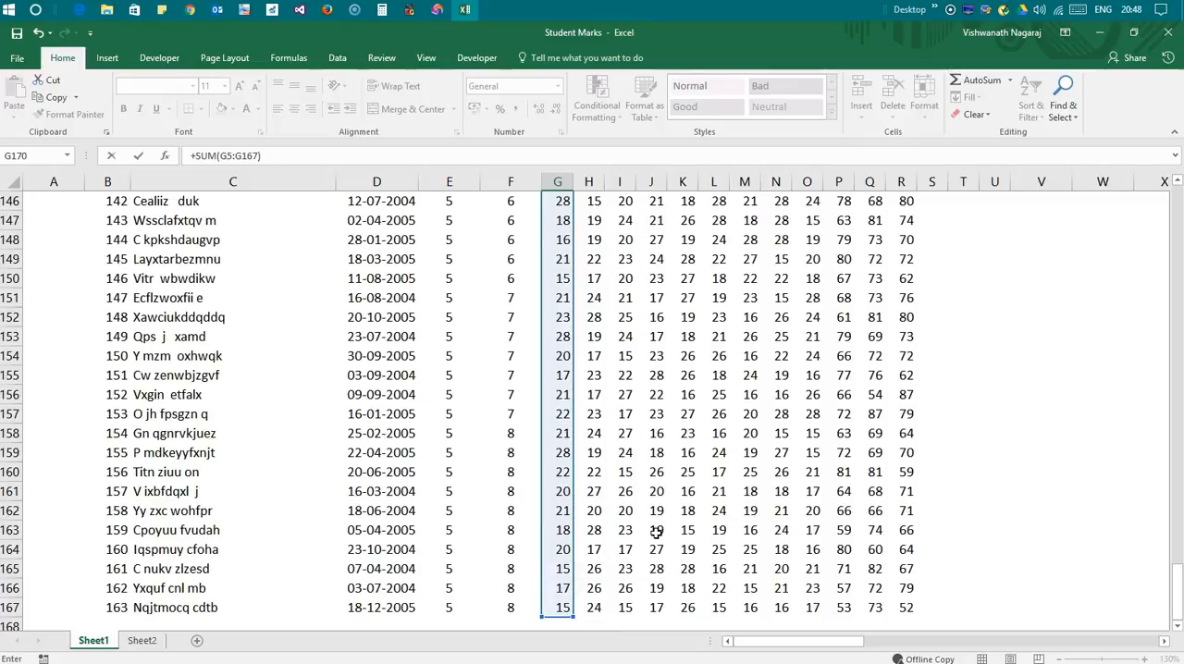
key(Return)
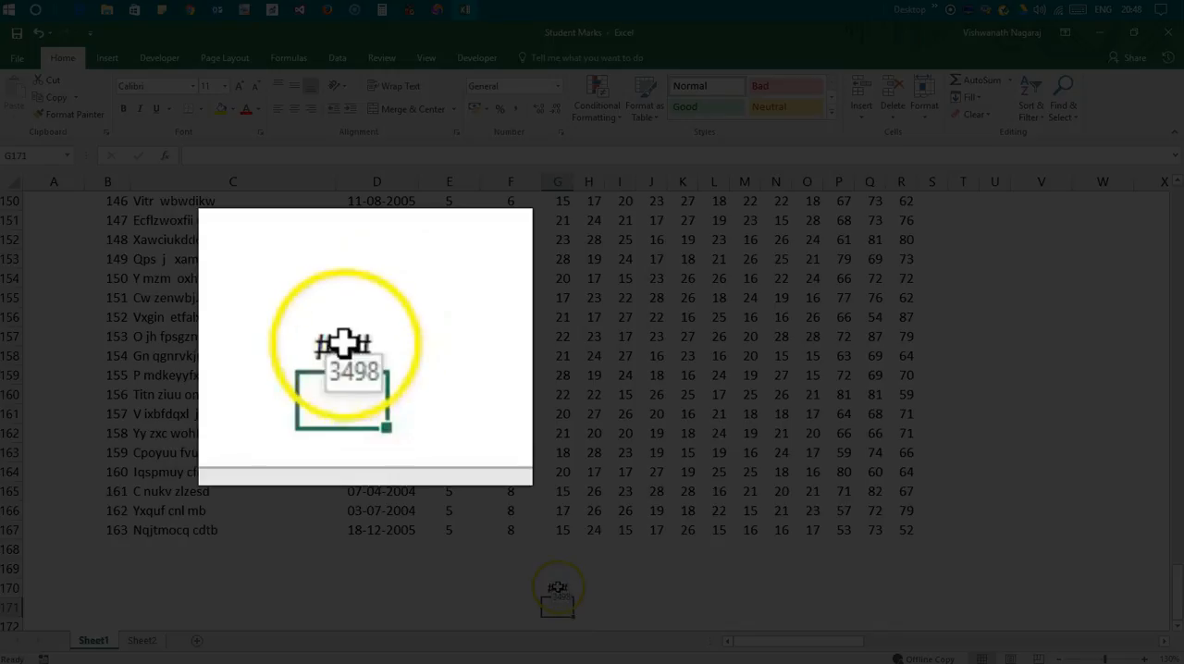
click(557, 588)
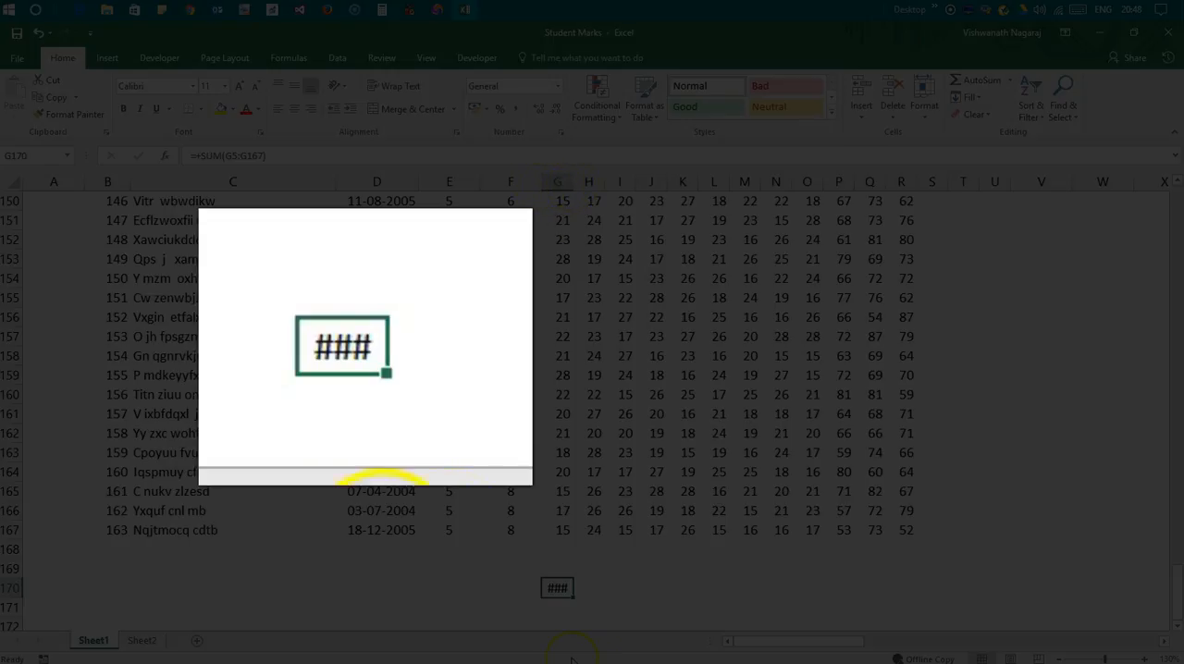
drag(573, 185, 581, 185)
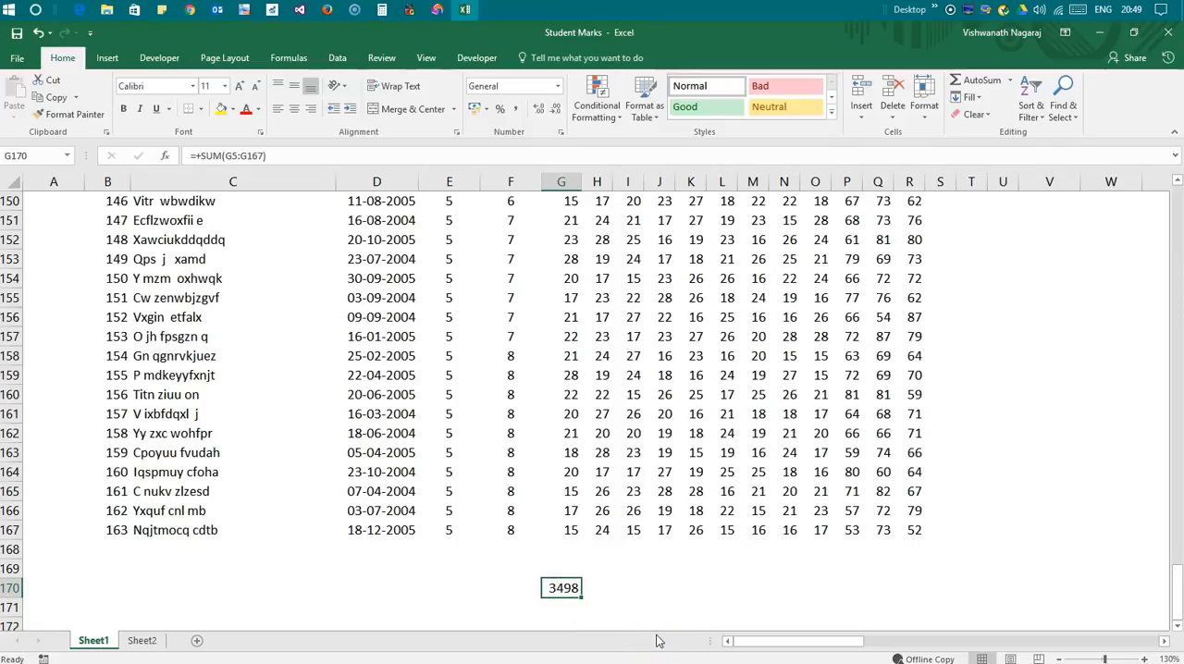
Divide the sum in G170 by 163 to get the average mark, and review the formula
key(F2)
text(/)
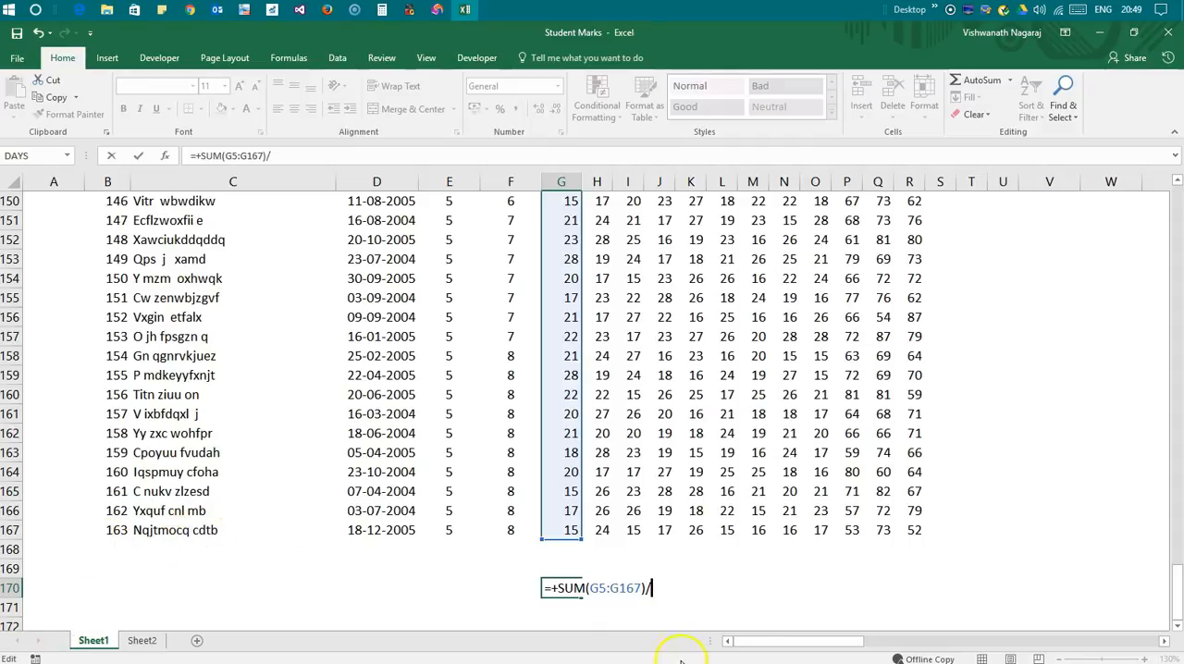
text(163)
key(Return)
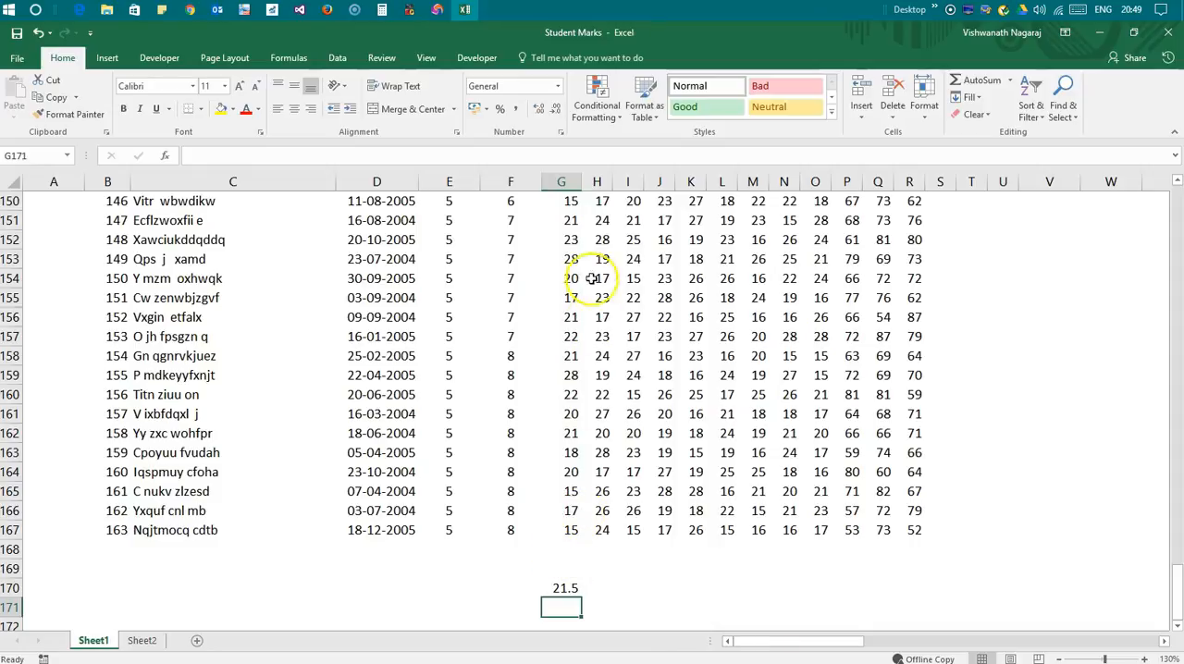
click(560, 591)
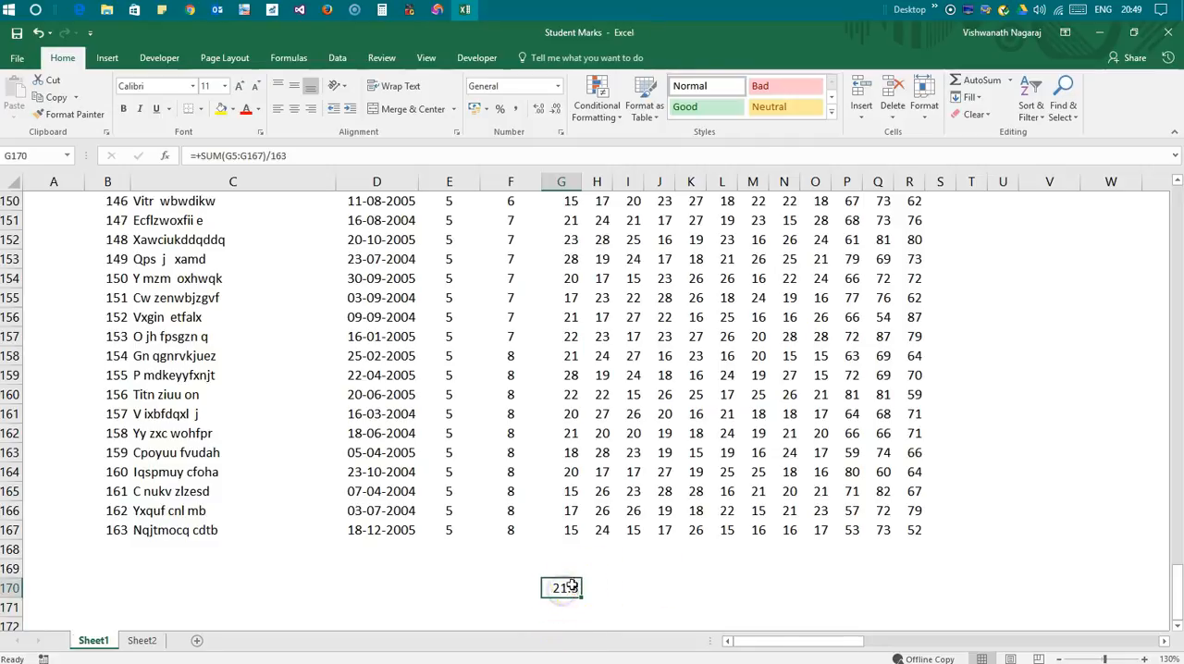
key(F2)
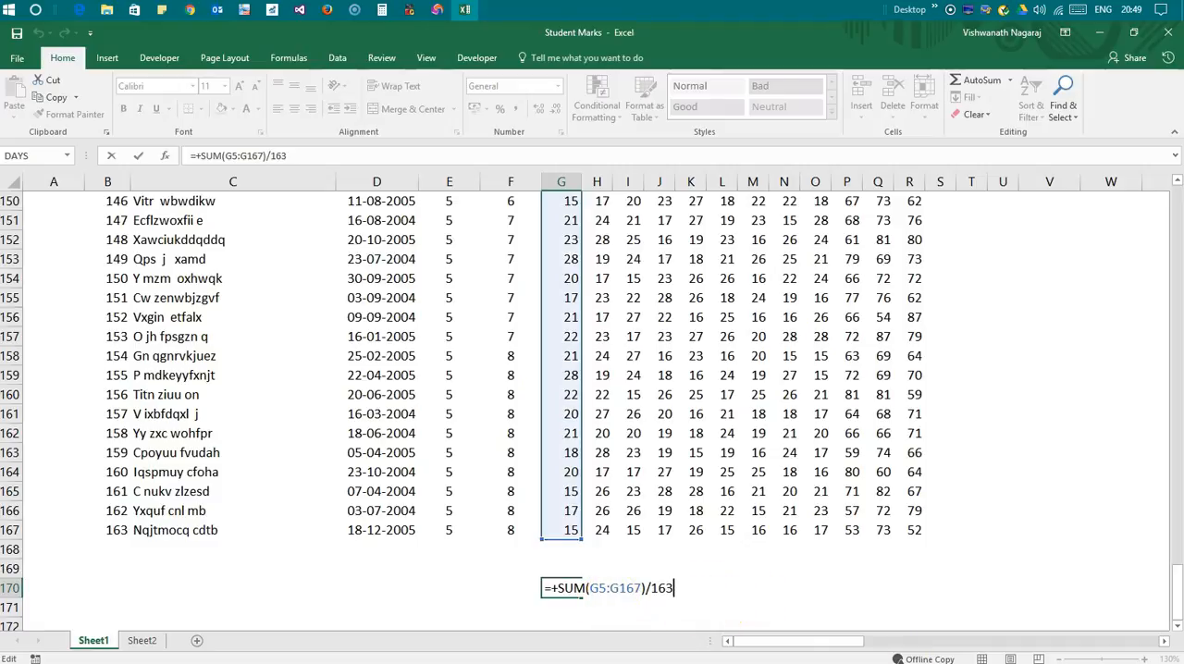
key(ctrl+Return)
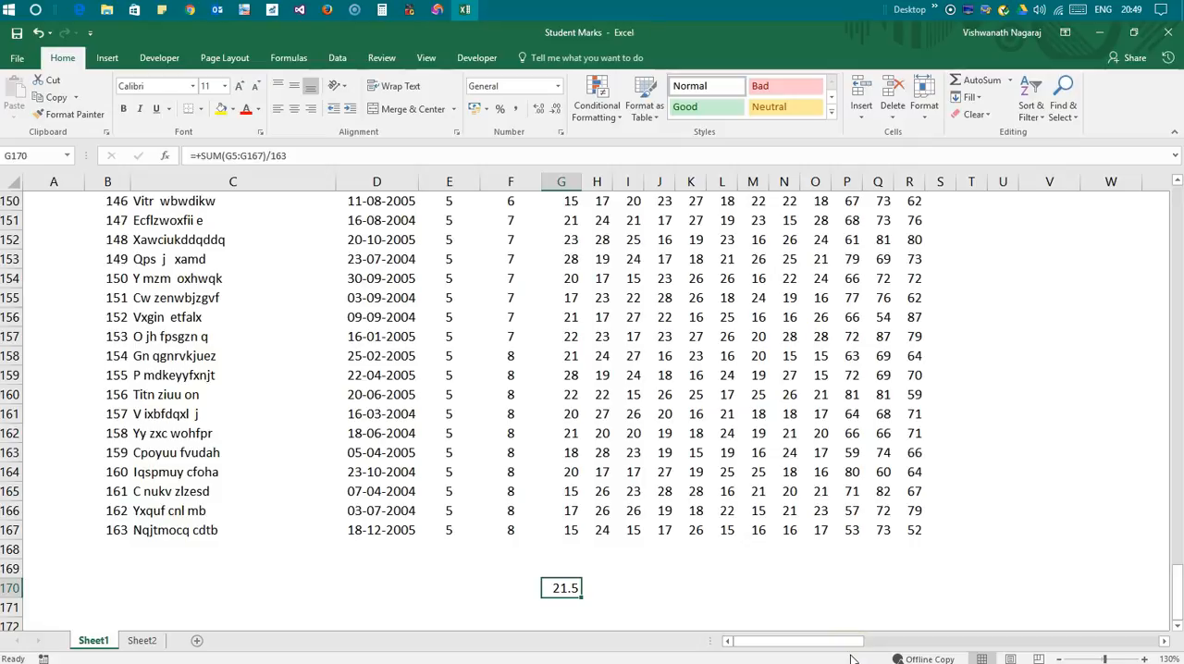
Calculate the first M column's average in G171 with the formula +AVERAGE(G5:G167)
key(Return)
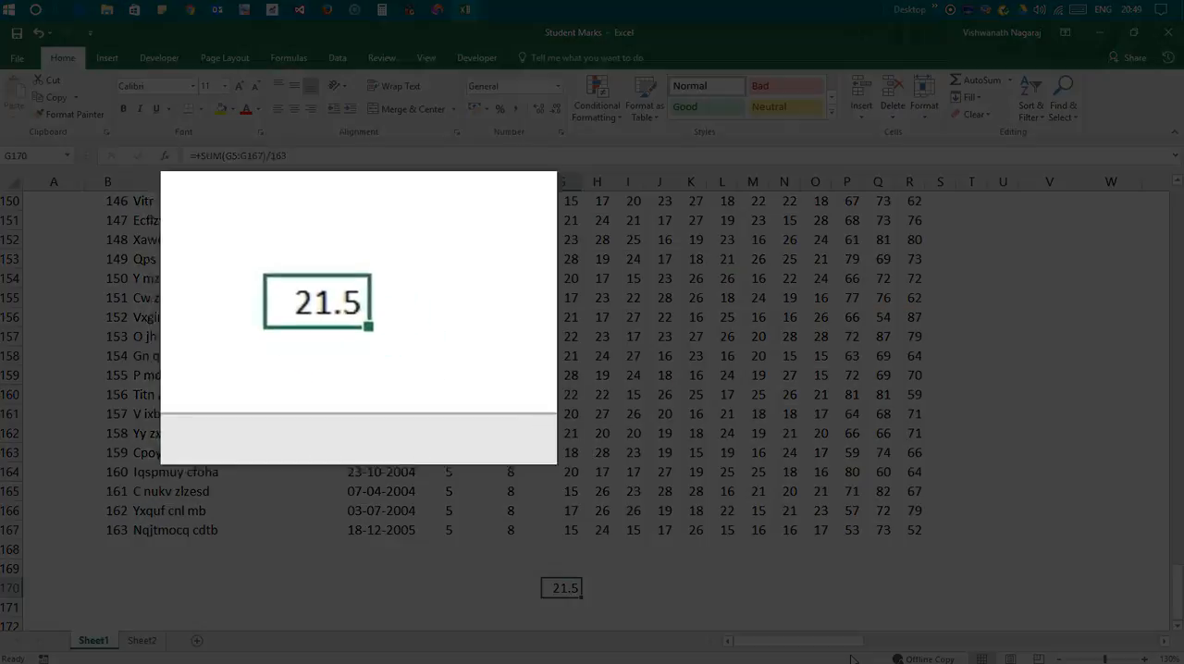
text(+)
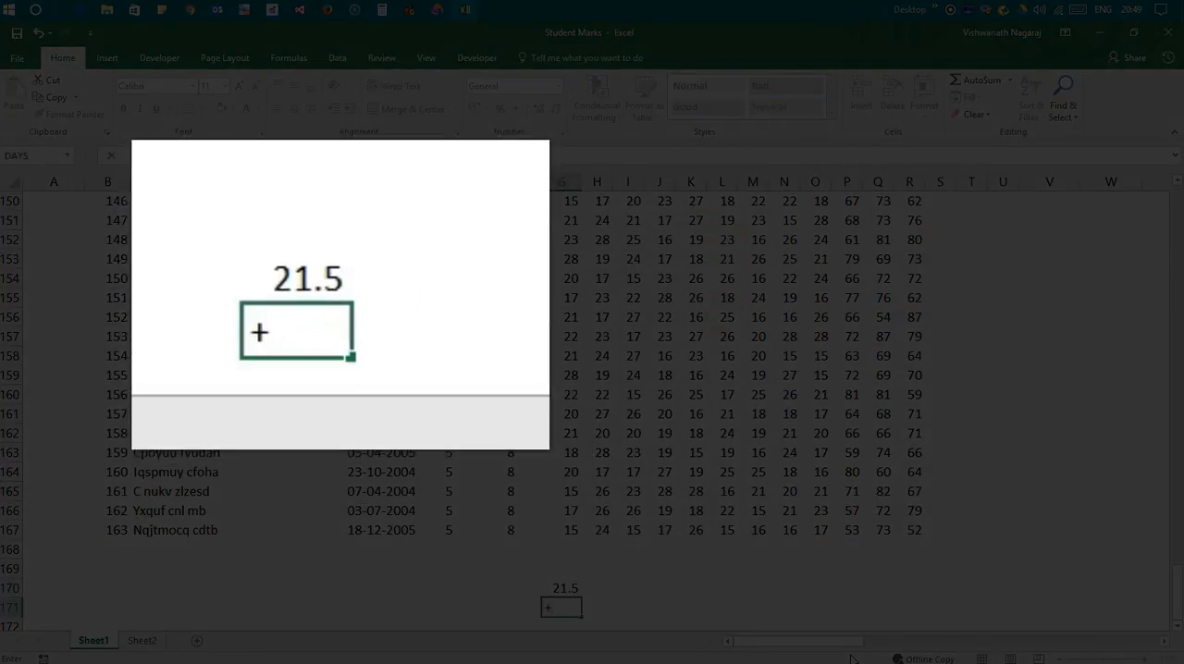
text(aver)
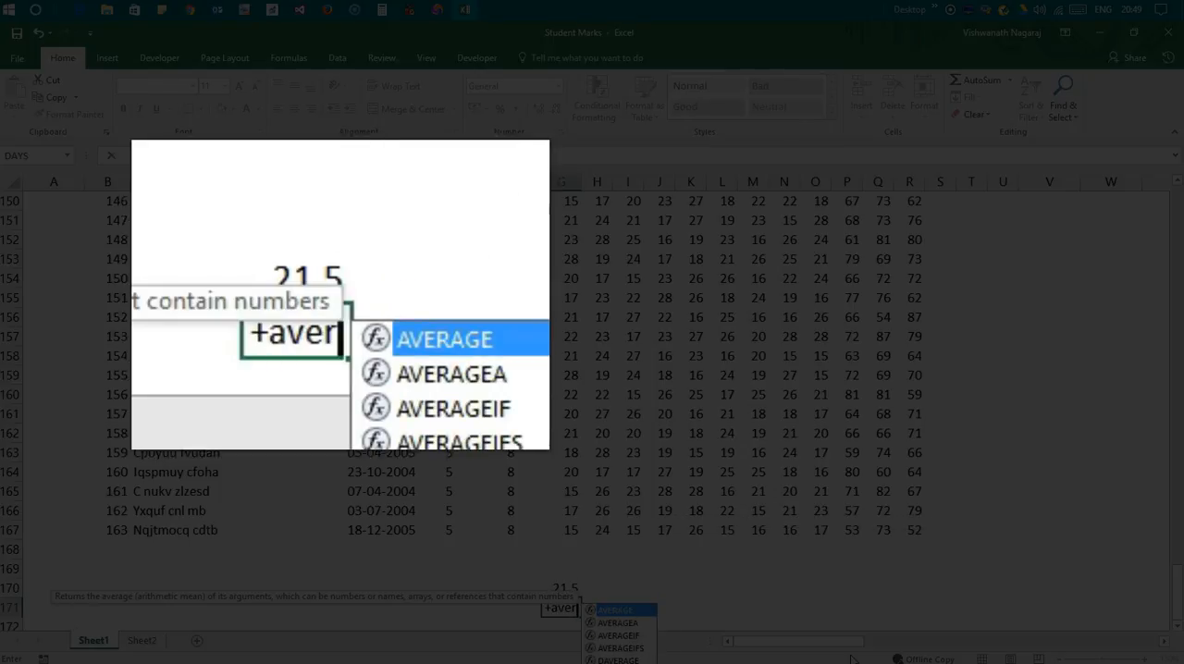
key(Tab)
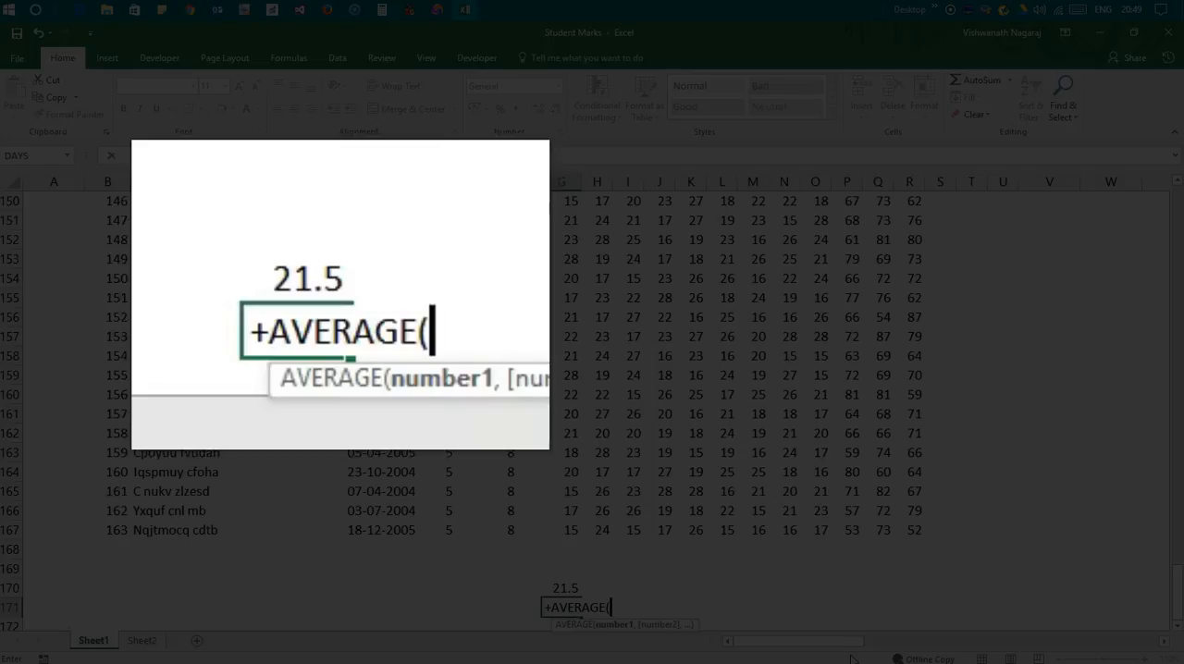
key(Up)
key(Up)
key(Up)
key(Up)
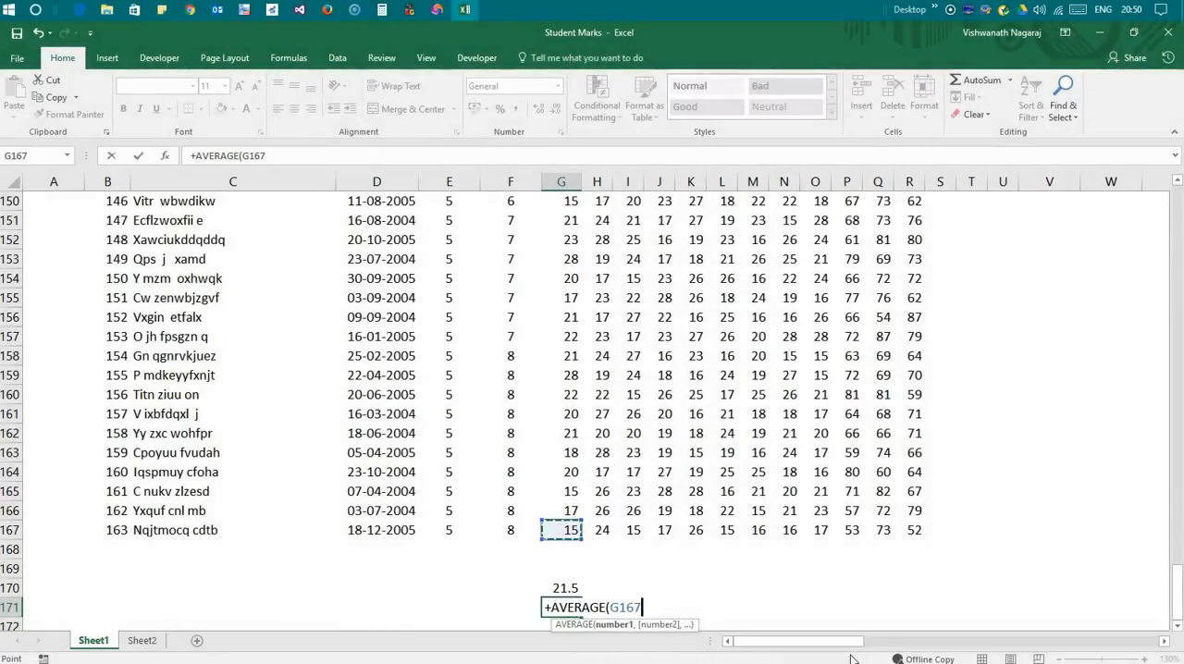
key(End)
key(Up)
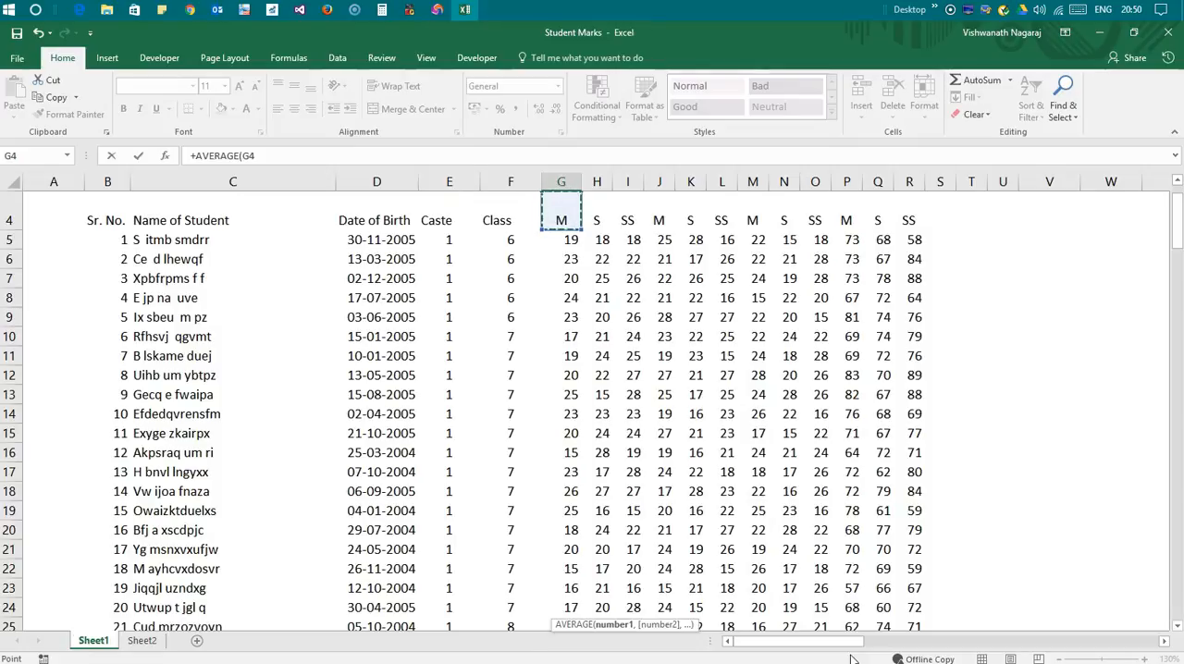
key(Down)
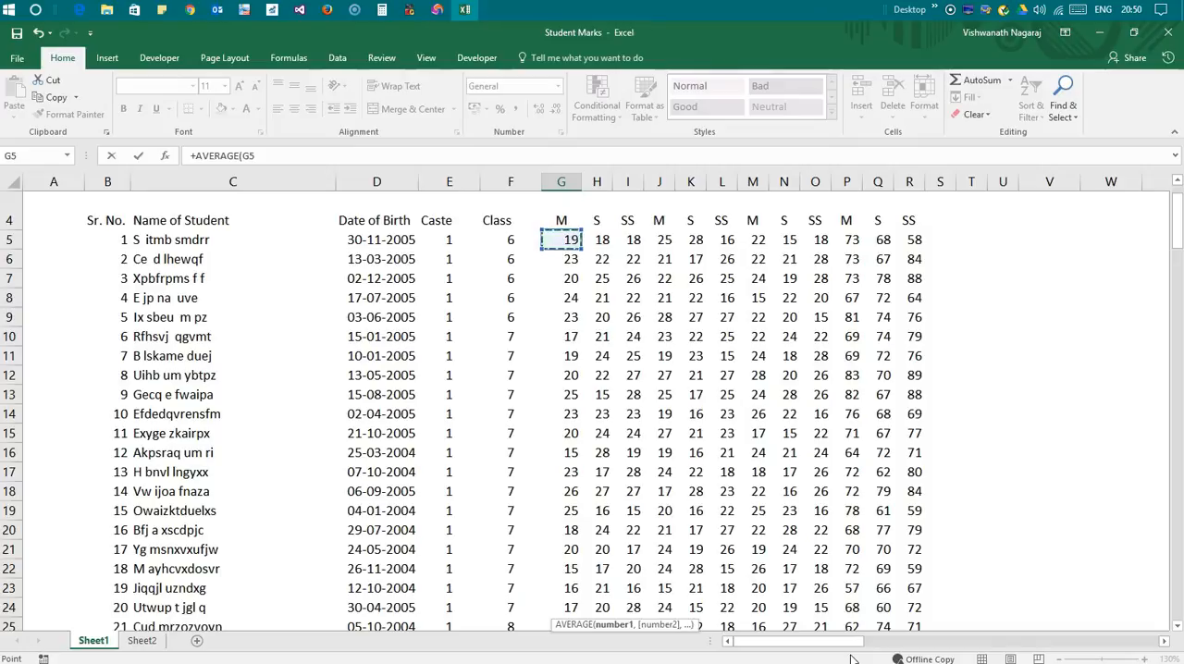
key(ctrl+shift+Down)
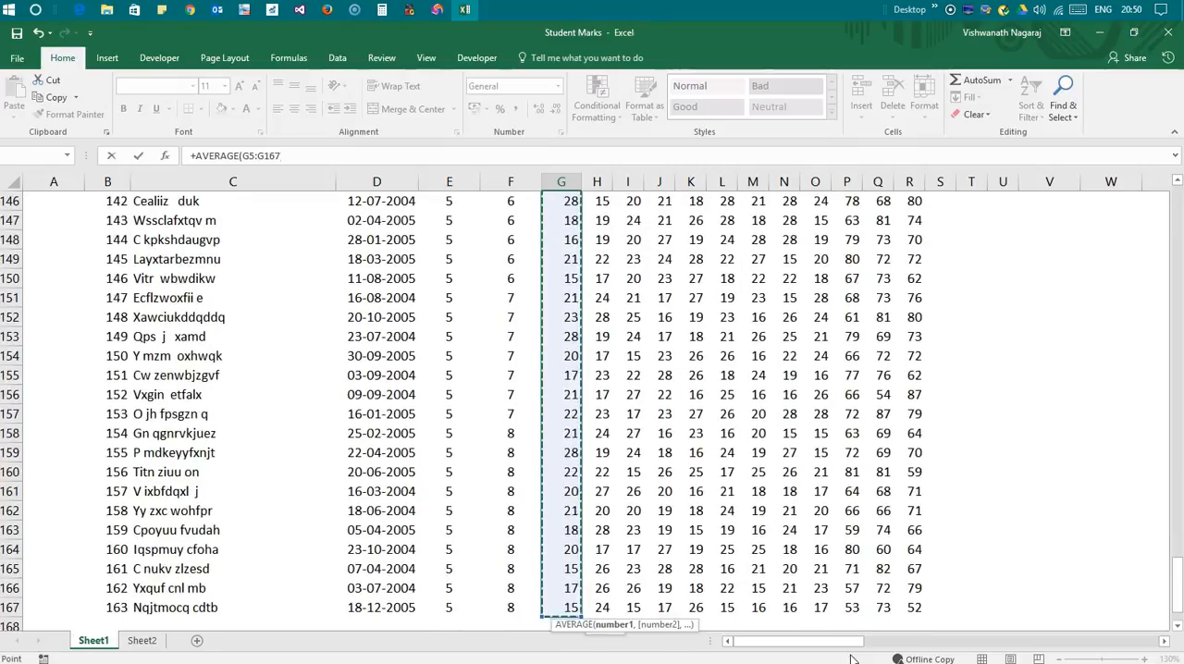
key(Return)
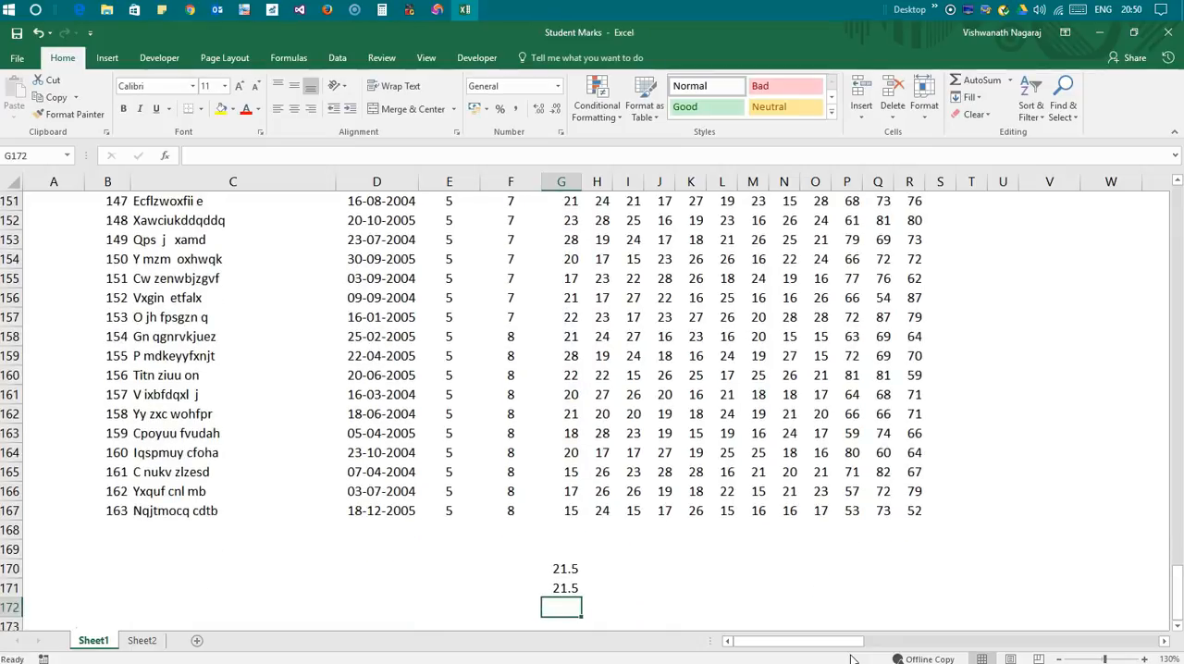
Delete the SUM-based average from G170, above the AVERAGE formula
click(559, 587)
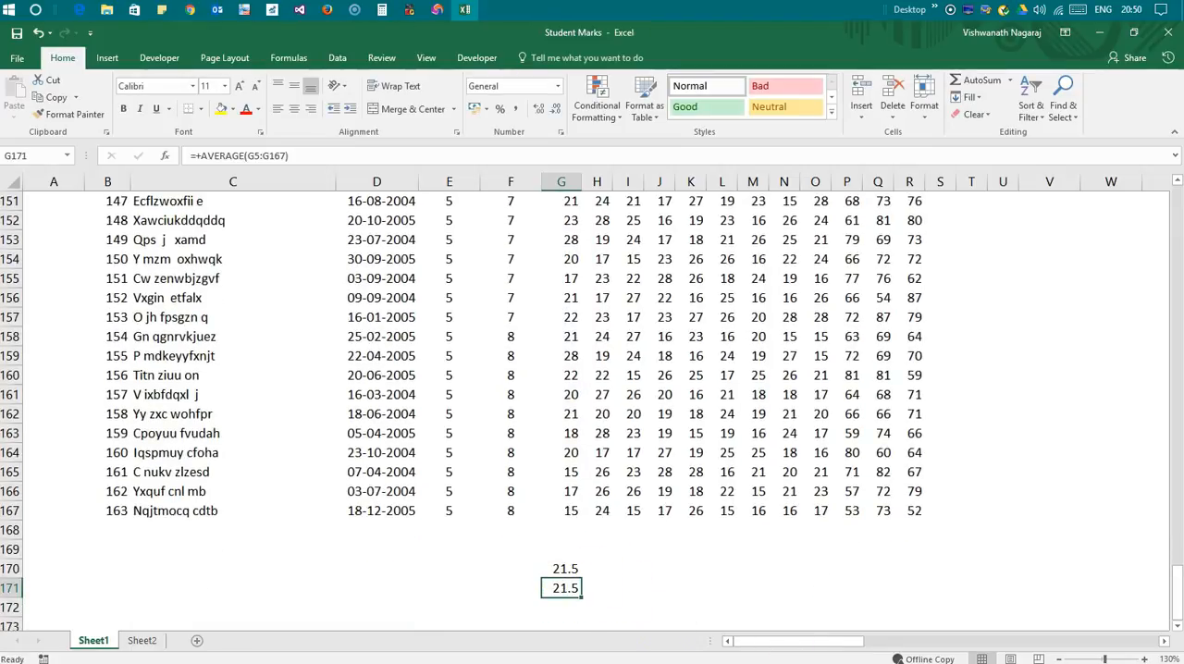
key(Up)
key(Delete)
Label the average row "Average" in F171 and copy G171's formula across the remaining mark columns to R171
key(Down)
key(Left)
text(Average)
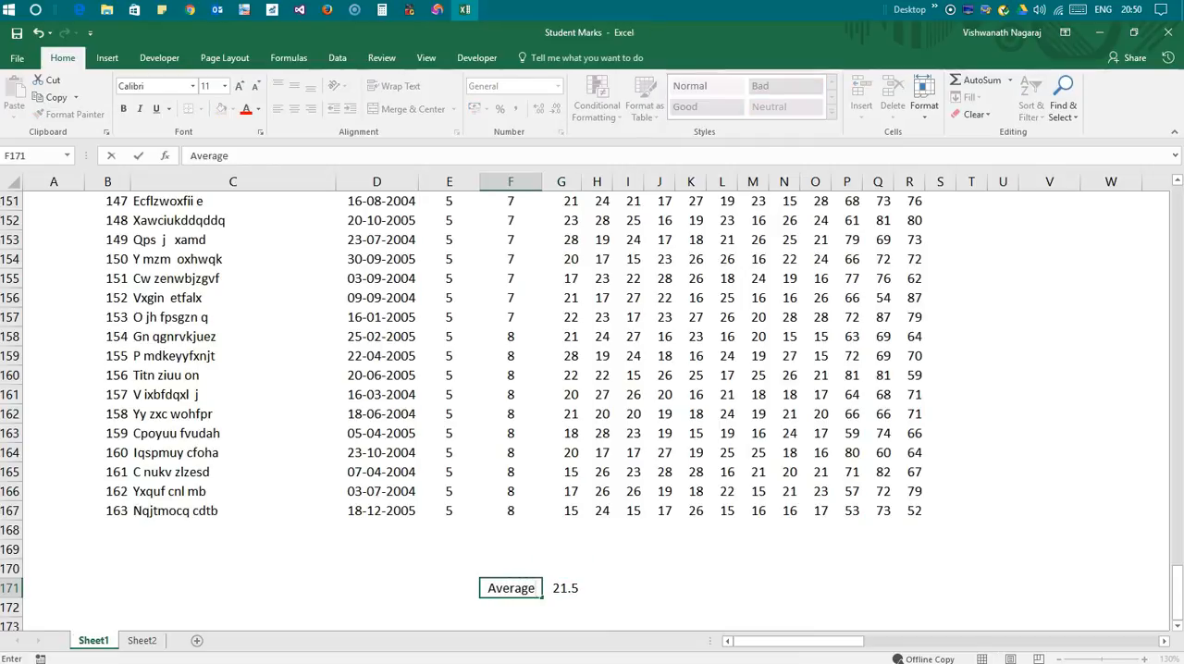
key(Tab)
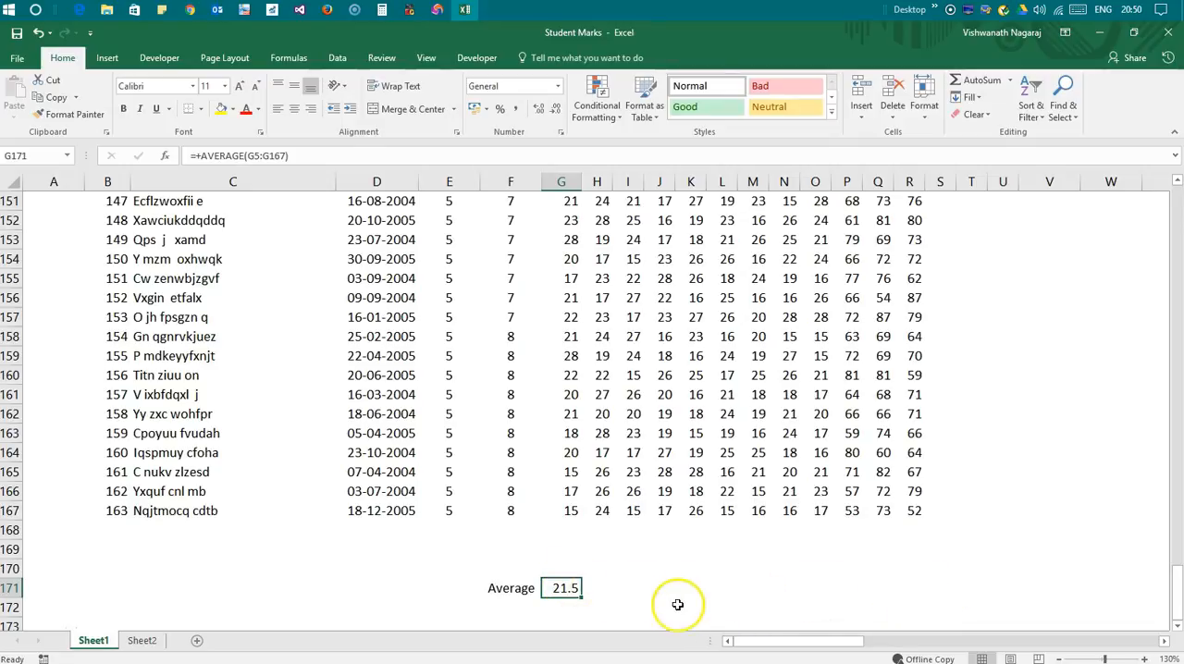
drag(582, 596, 932, 590)
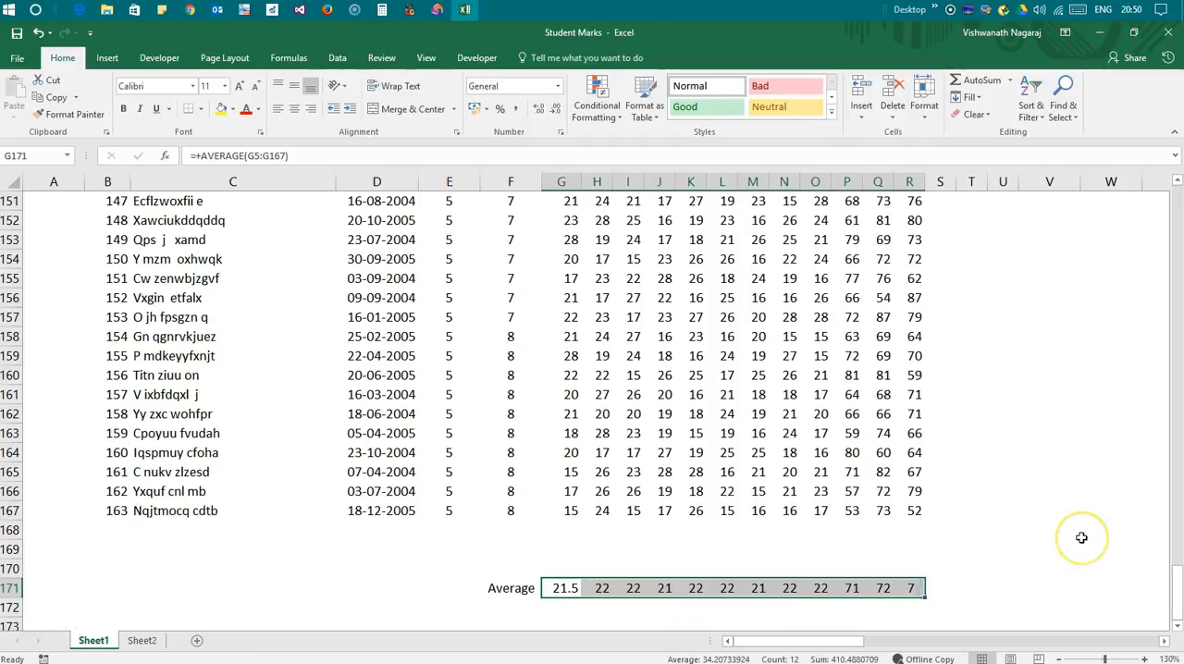
click(1072, 537)
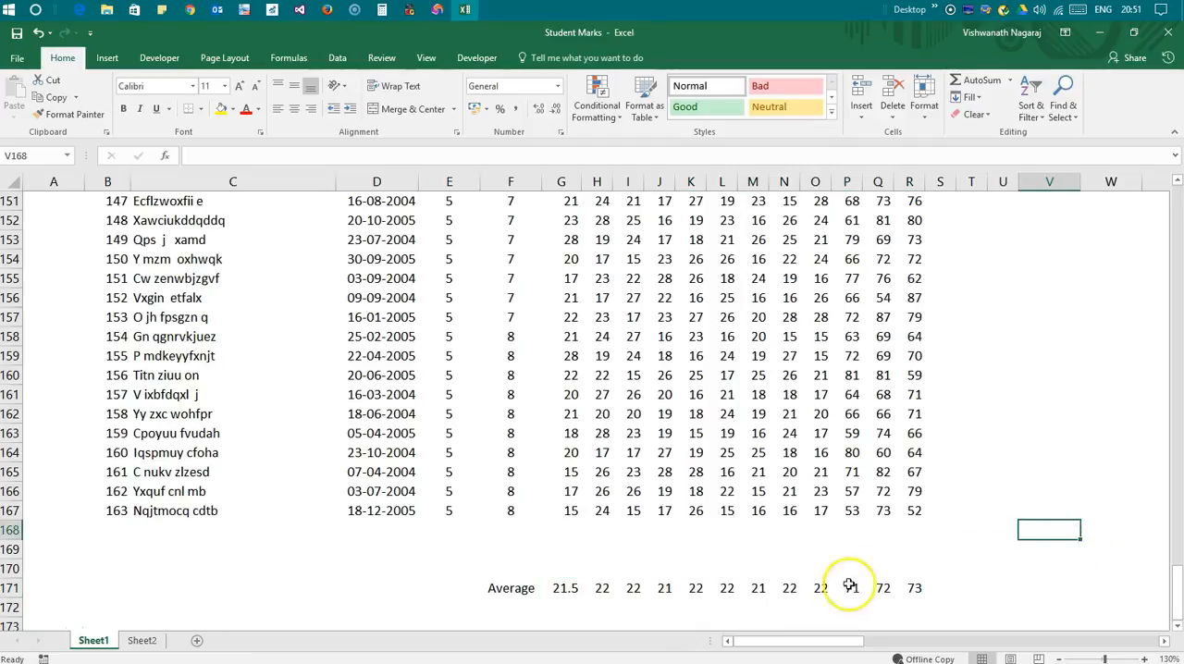
Sort the student data by the Class column's values, smallest to largest
key(ctrl+Home)
click(610, 494)
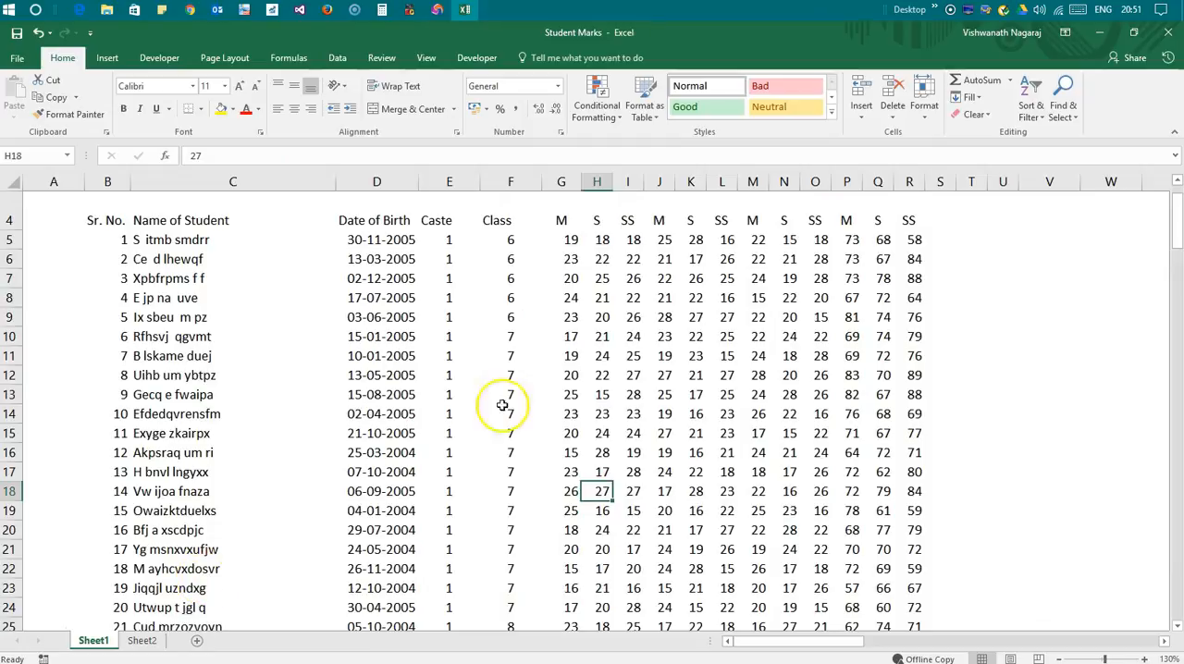
click(337, 57)
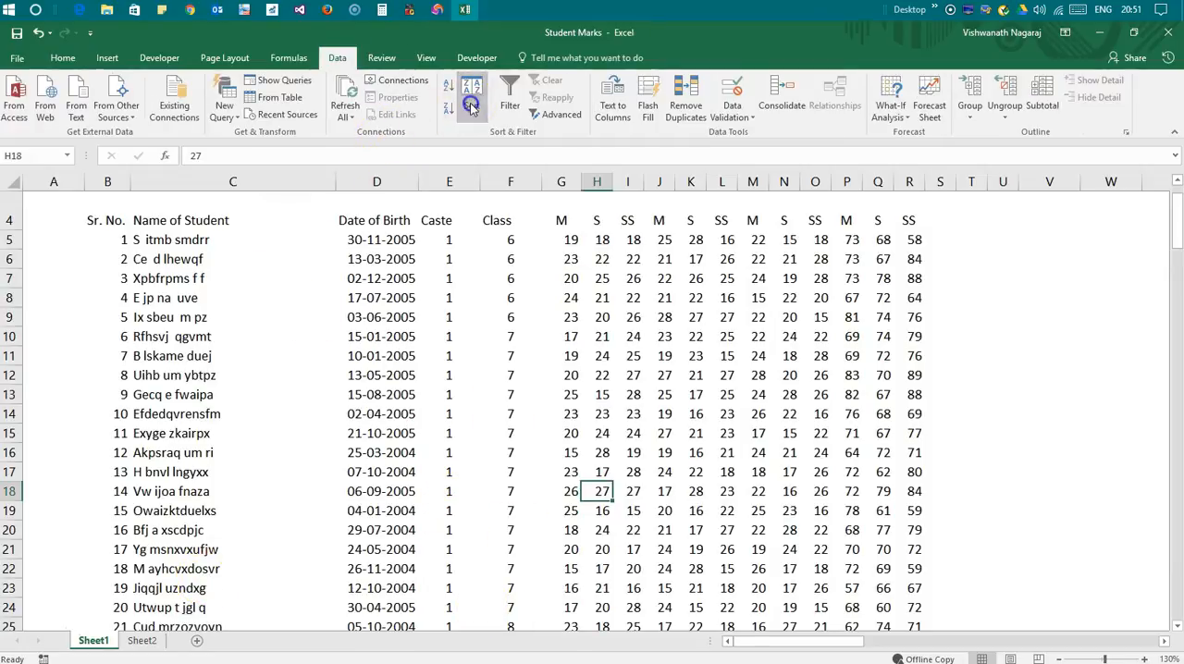
click(471, 100)
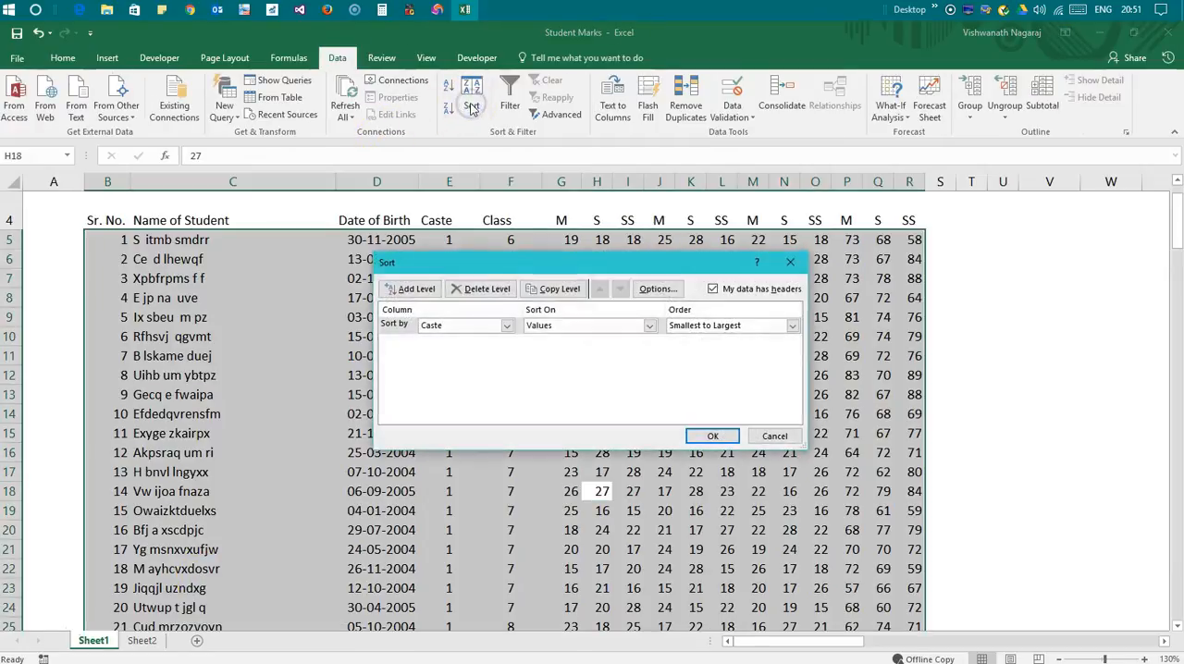
click(506, 326)
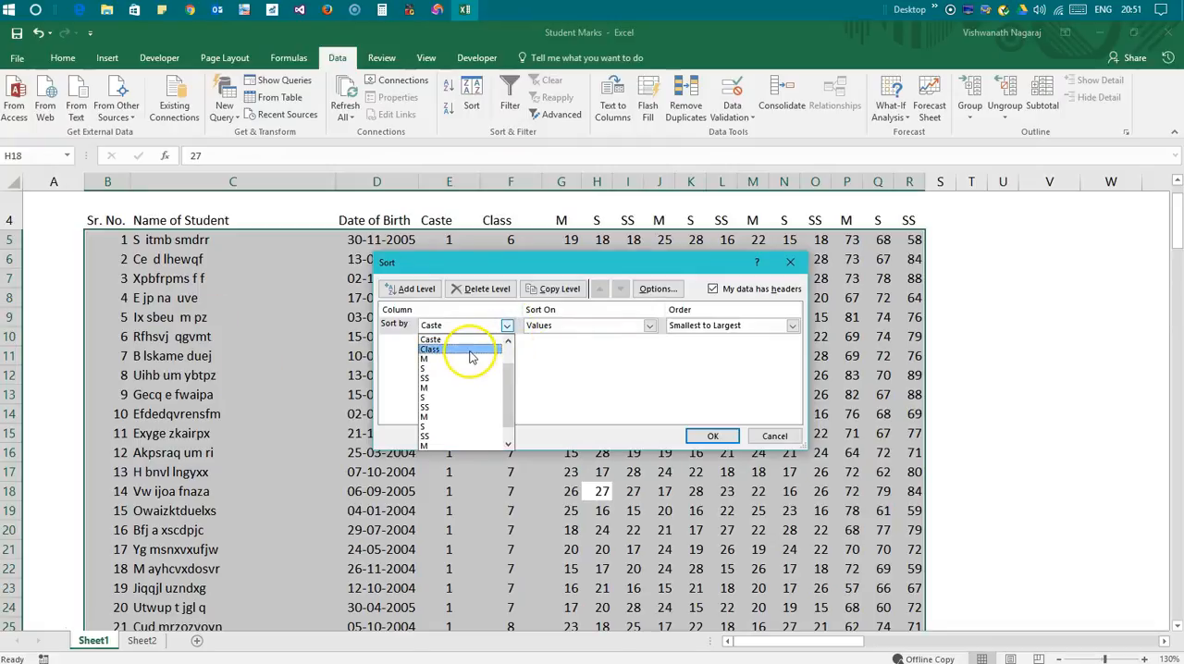
click(467, 350)
click(712, 436)
click(565, 419)
click(381, 413)
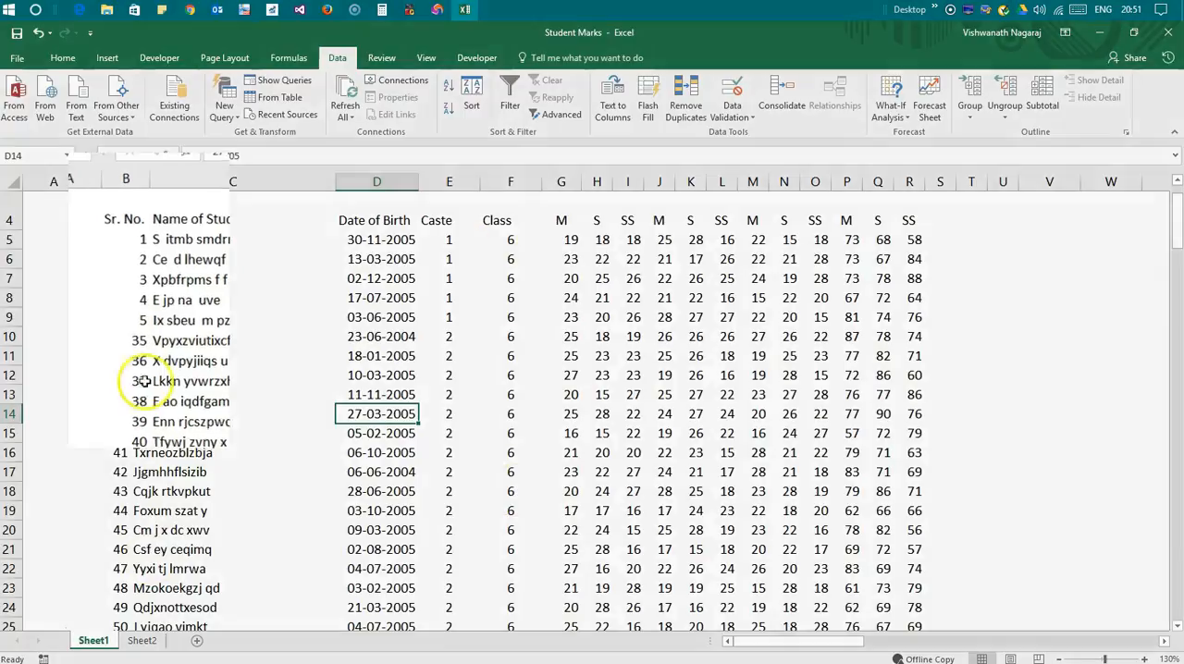
Renumber the class 6 students' serial numbers by filling the series 1, 2 from B5:B6 down to 55 in B59
click(109, 240)
key(Down)
key(Up)
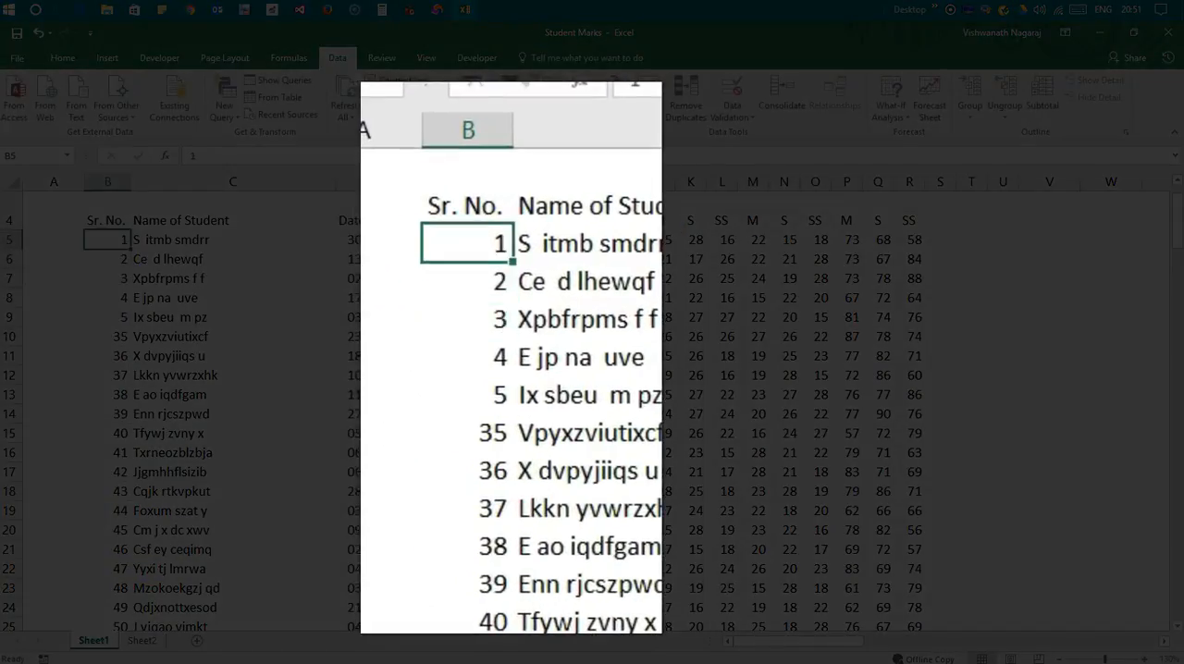
key(shift+Down)
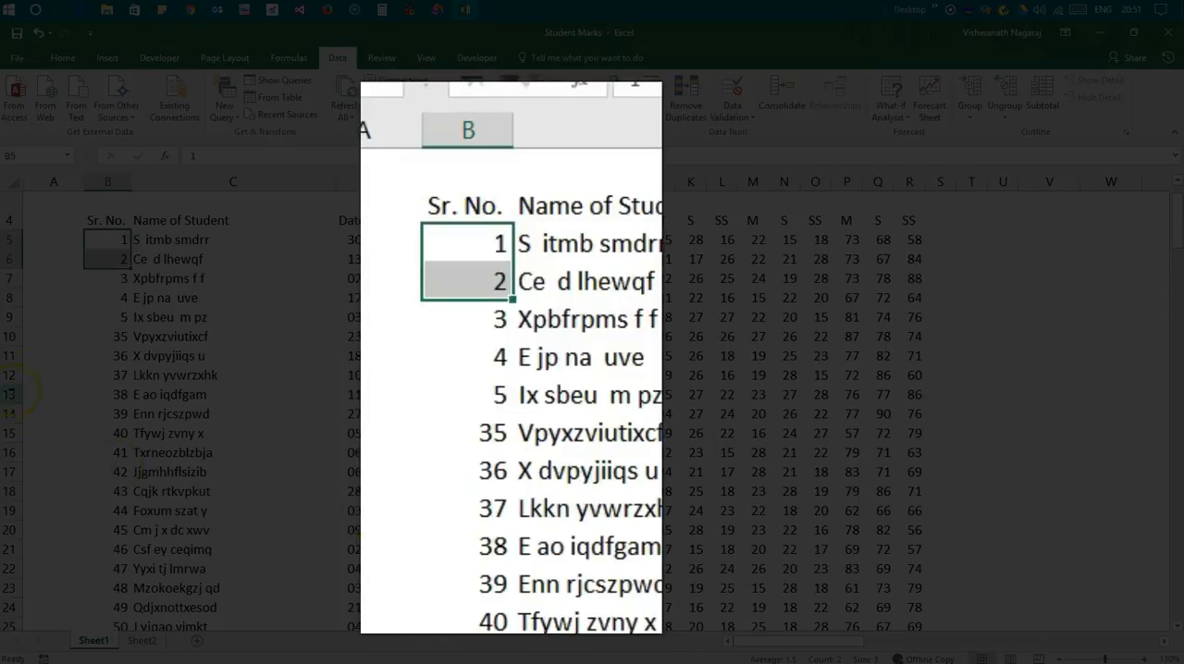
drag(136, 268, 132, 483)
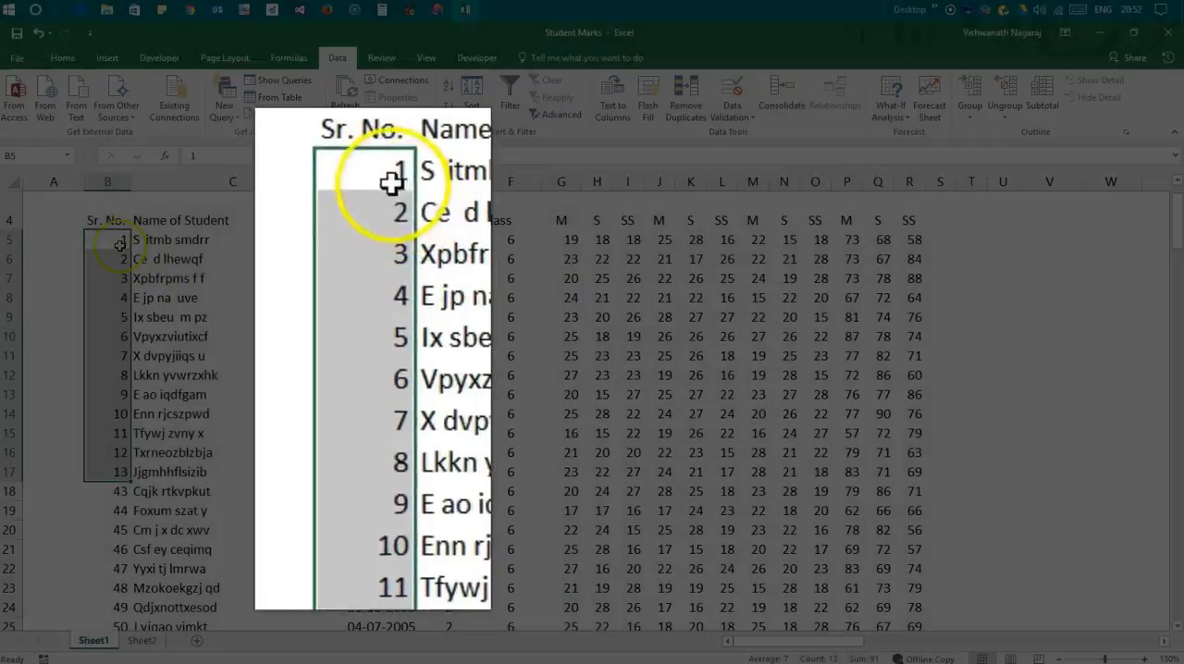
drag(118, 241, 176, 259)
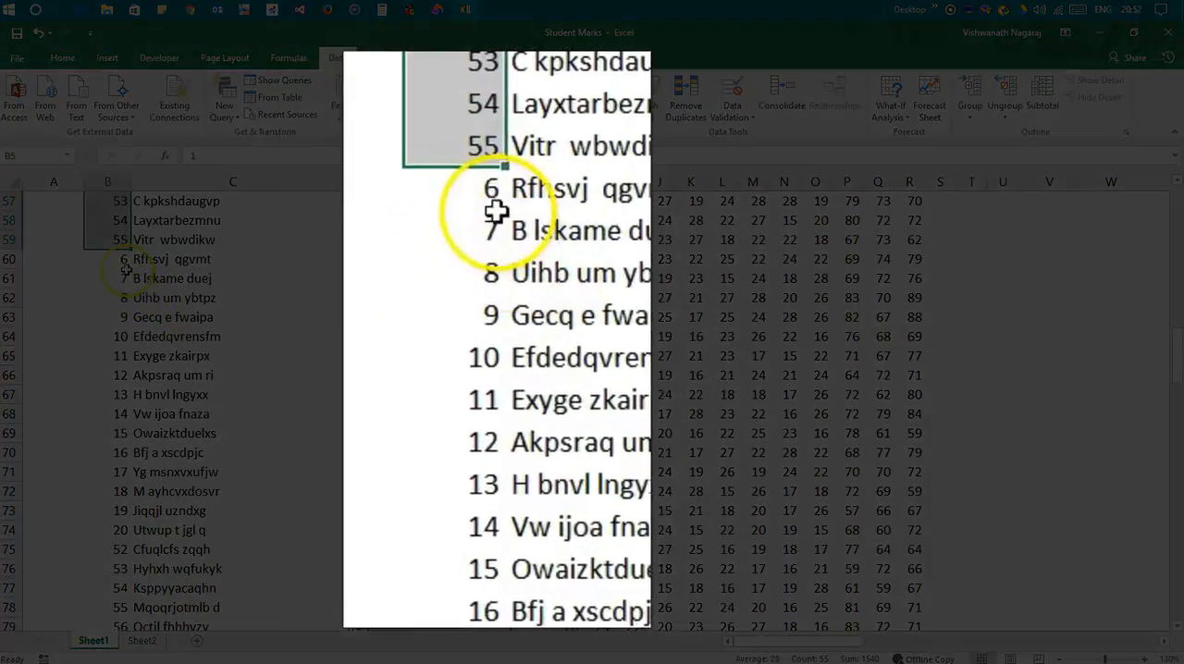
Renumber the class 7 students by entering 1 and 2 in B60:B61 and filling the series down to 55 in B114
click(122, 259)
text(1)
key(Return)
text(2)
key(Return)
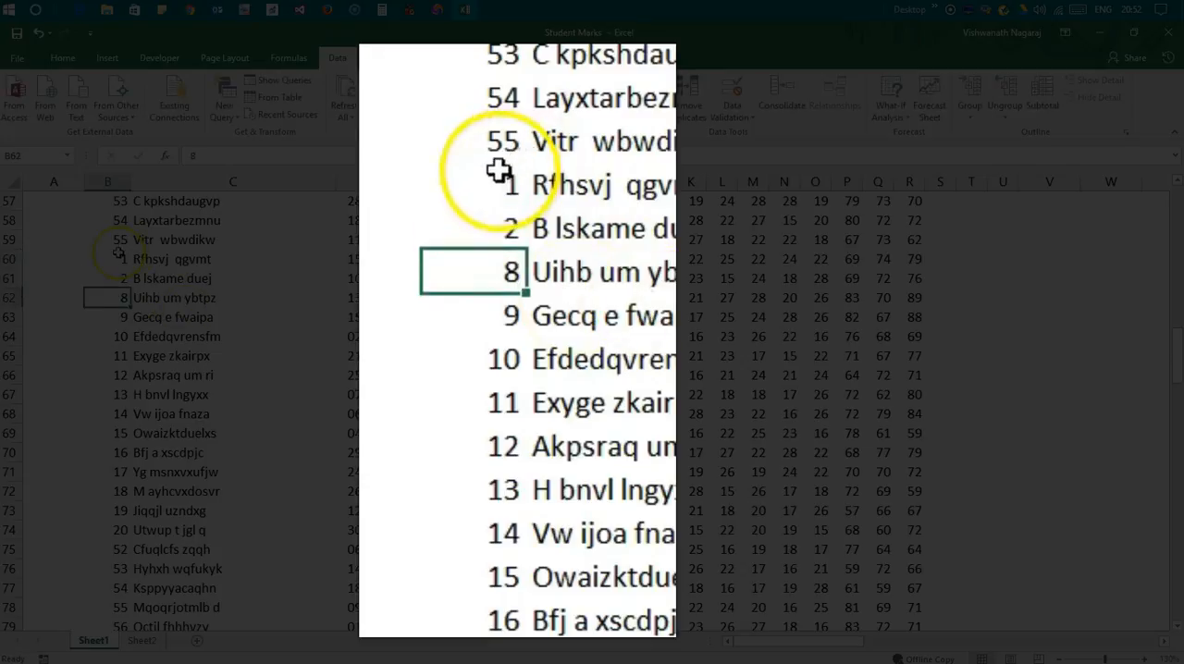
mouse_move(122, 259)
mouse_down()
mouse_move(134, 629)
mouse_move(161, 192)
mouse_move(158, 248)
mouse_up()
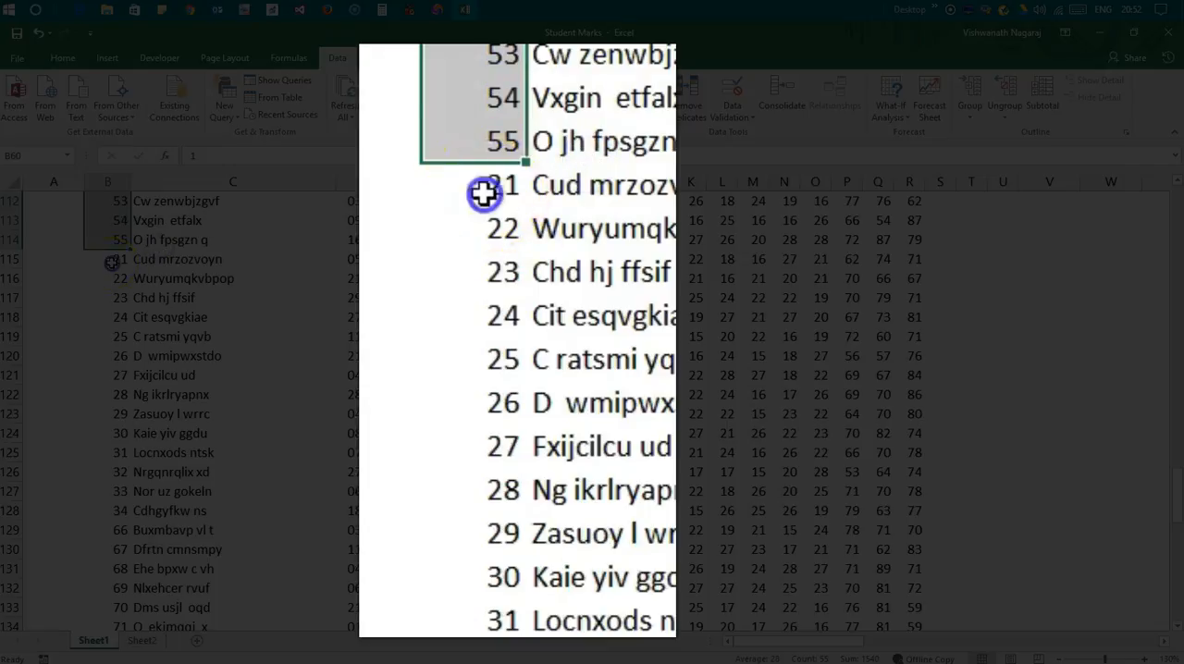
Renumber the class 8 students by entering 1 and 2 in B115:B116, fill the series to 53 in B167, and review the numbering
click(111, 262)
text(1)
key(Return)
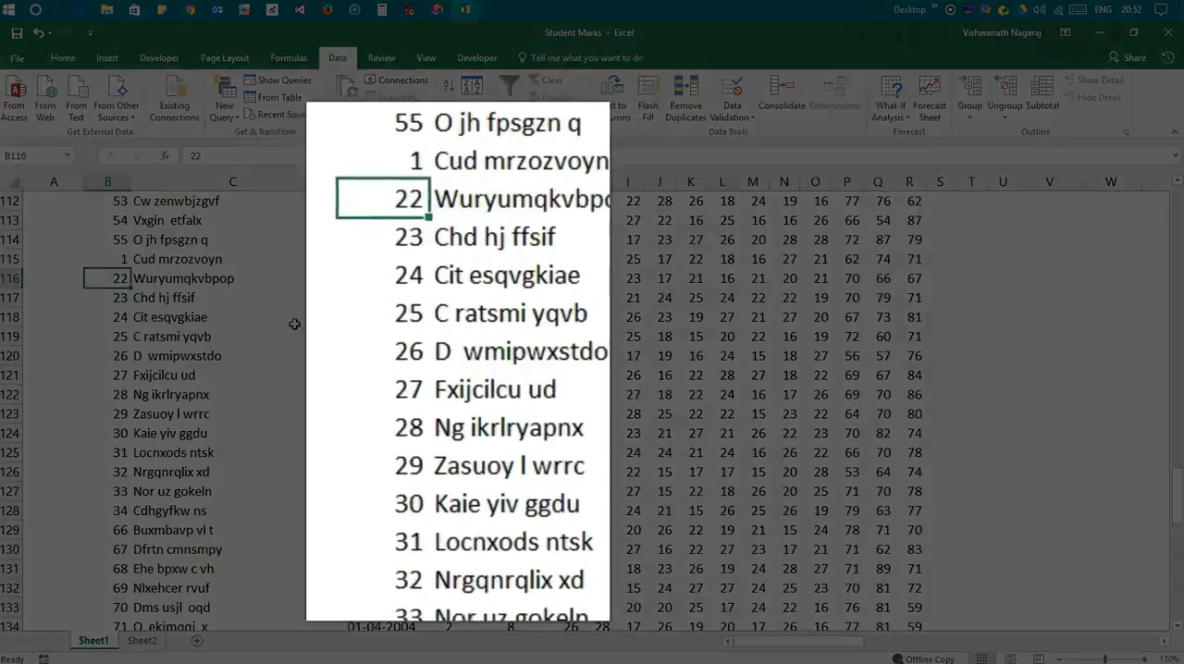
text(2)
key(Return)
drag(115, 261, 138, 646)
drag(142, 598, 142, 597)
click(177, 530)
scroll(432, 473, up, 10)
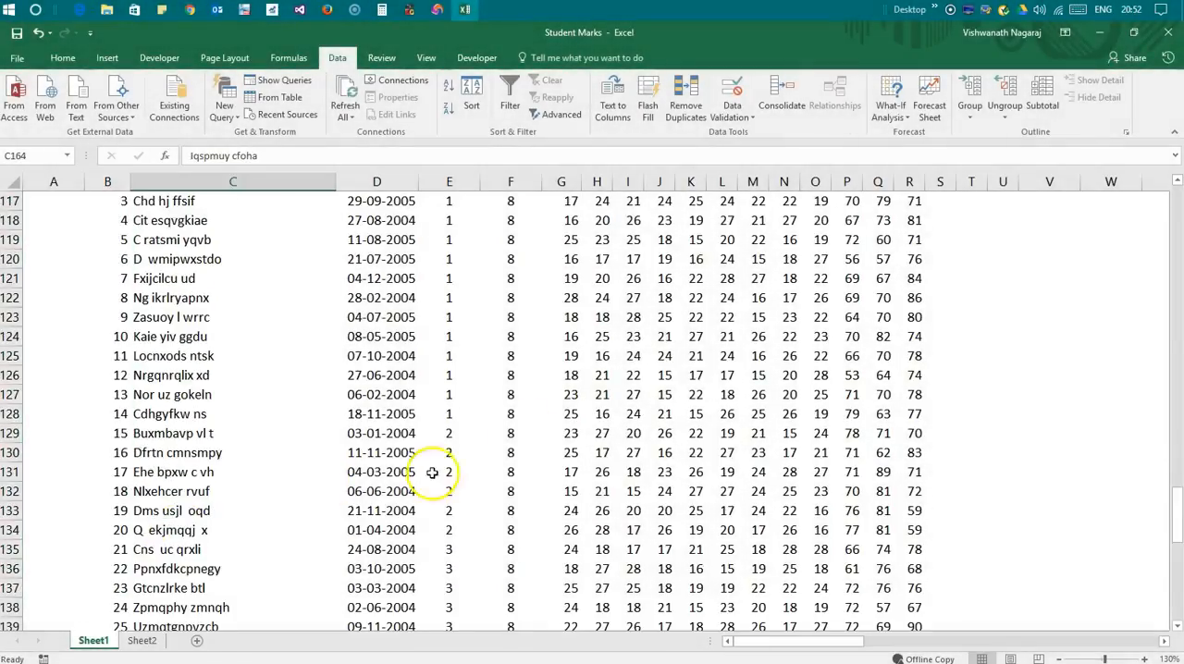
scroll(225, 343, up, 2)
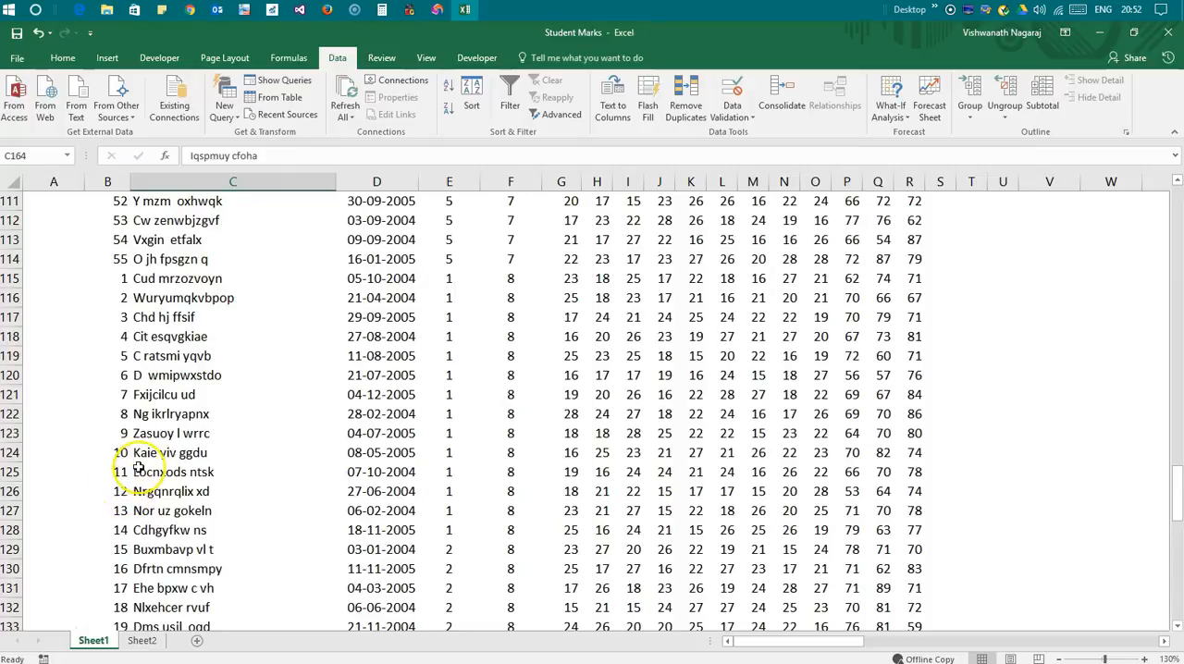
scroll(137, 468, down, 11)
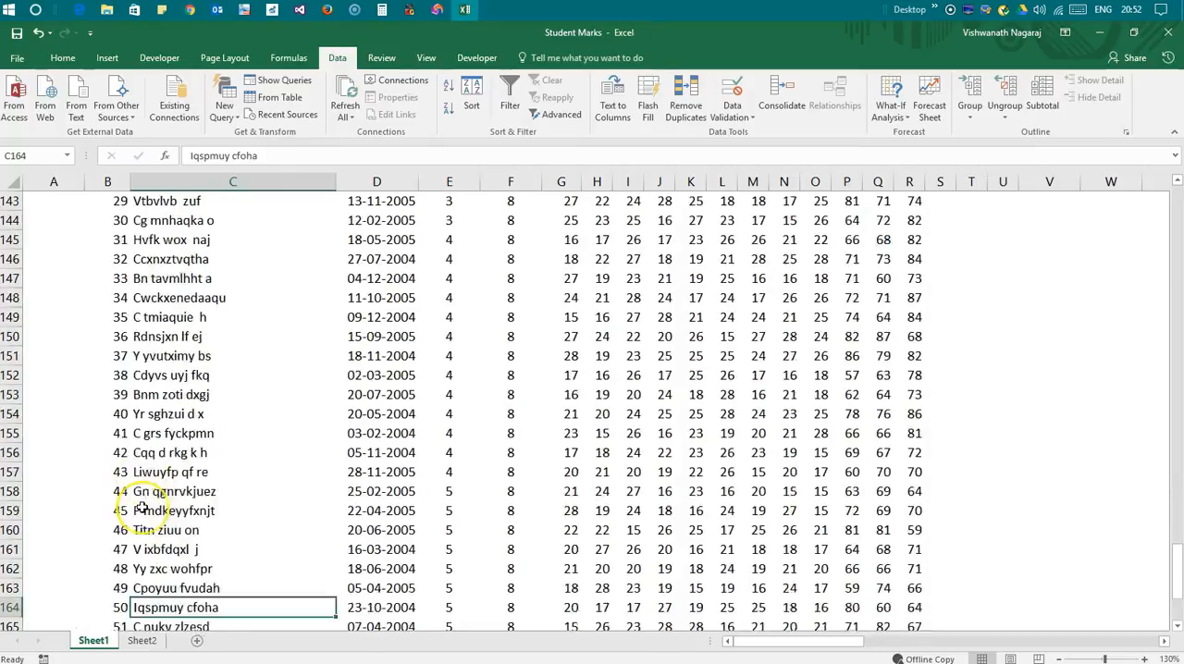
scroll(142, 507, down, 3)
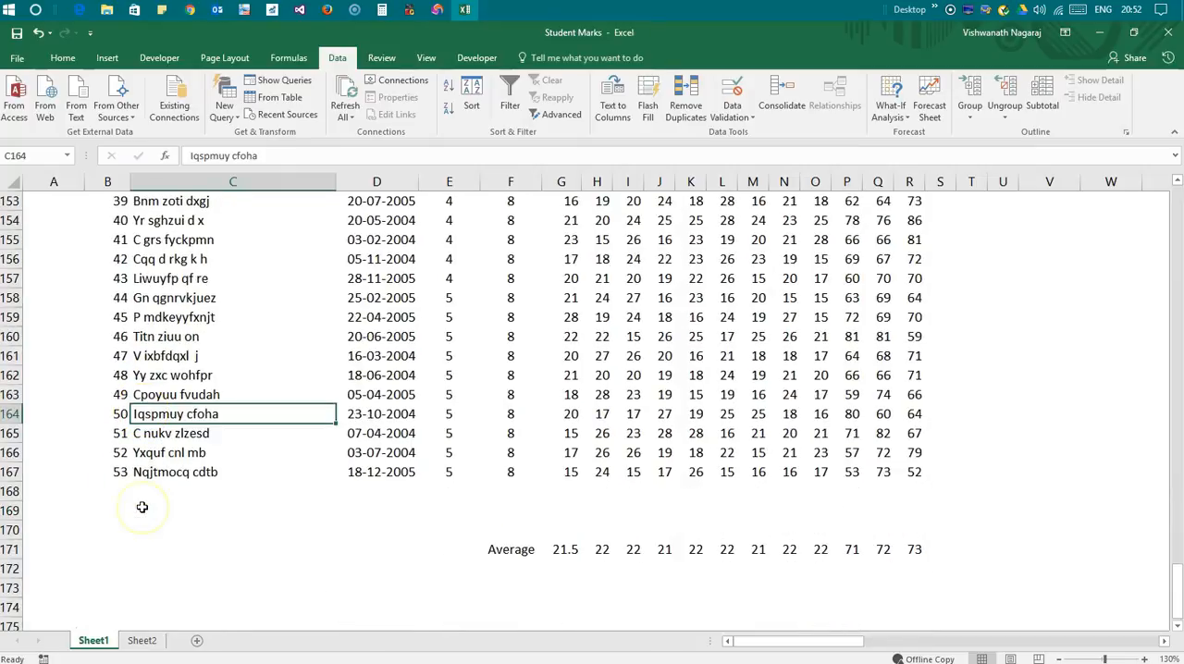
click(154, 566)
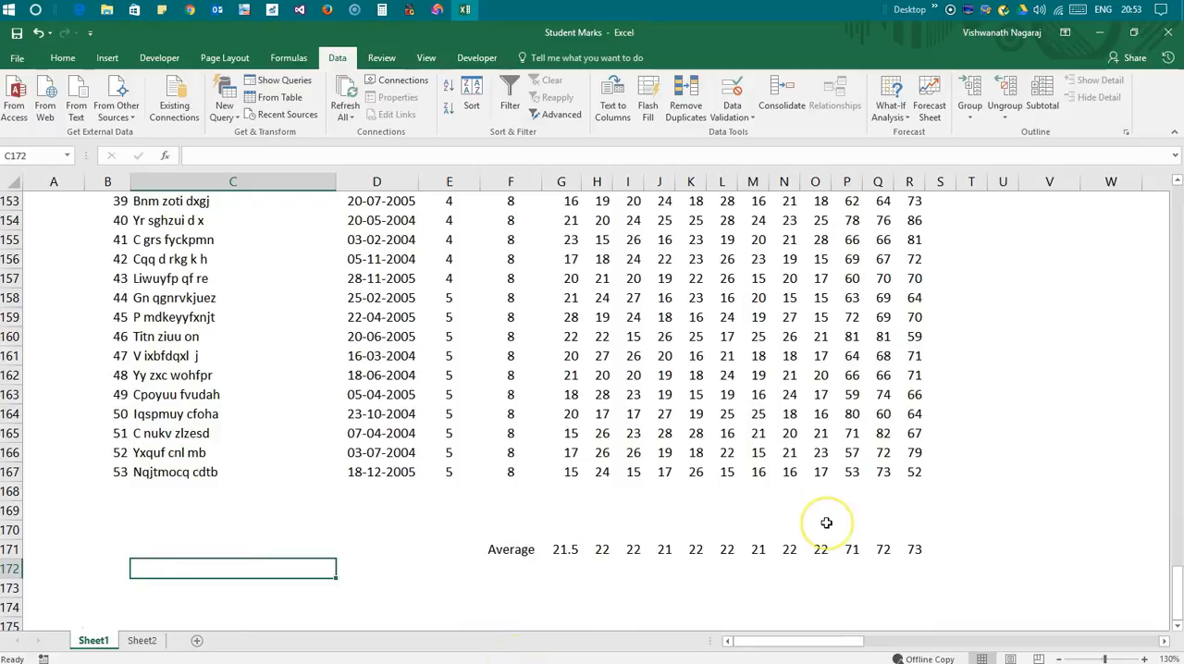
key(Up)
key(Left)
text(+count)
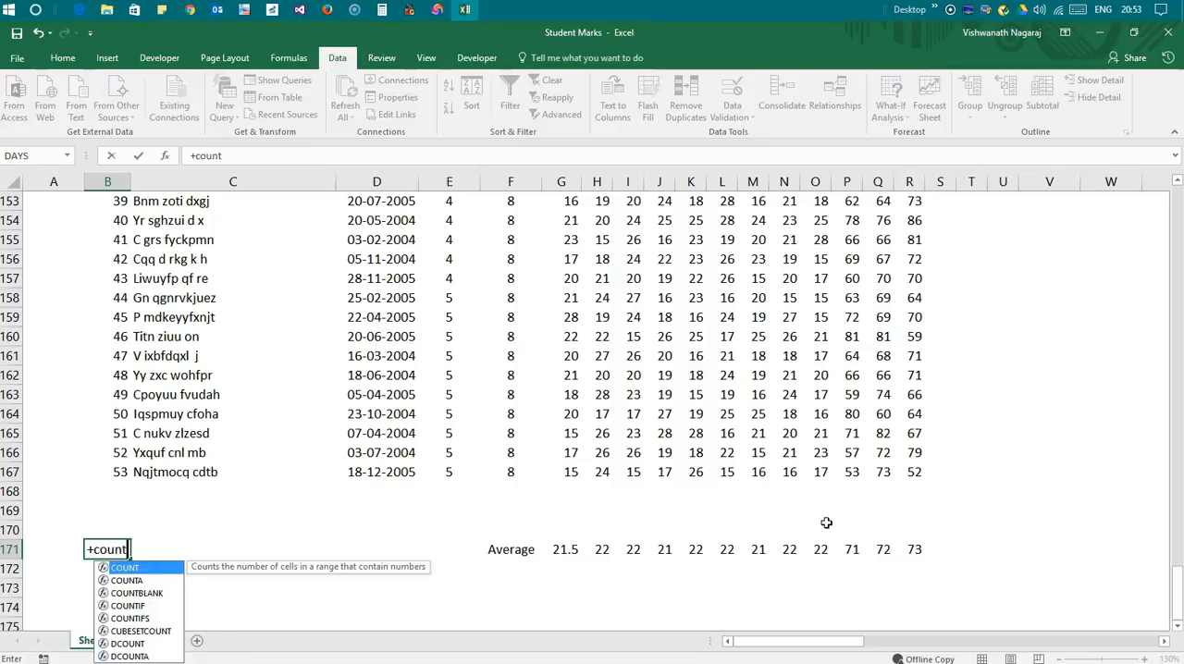
key(Escape)
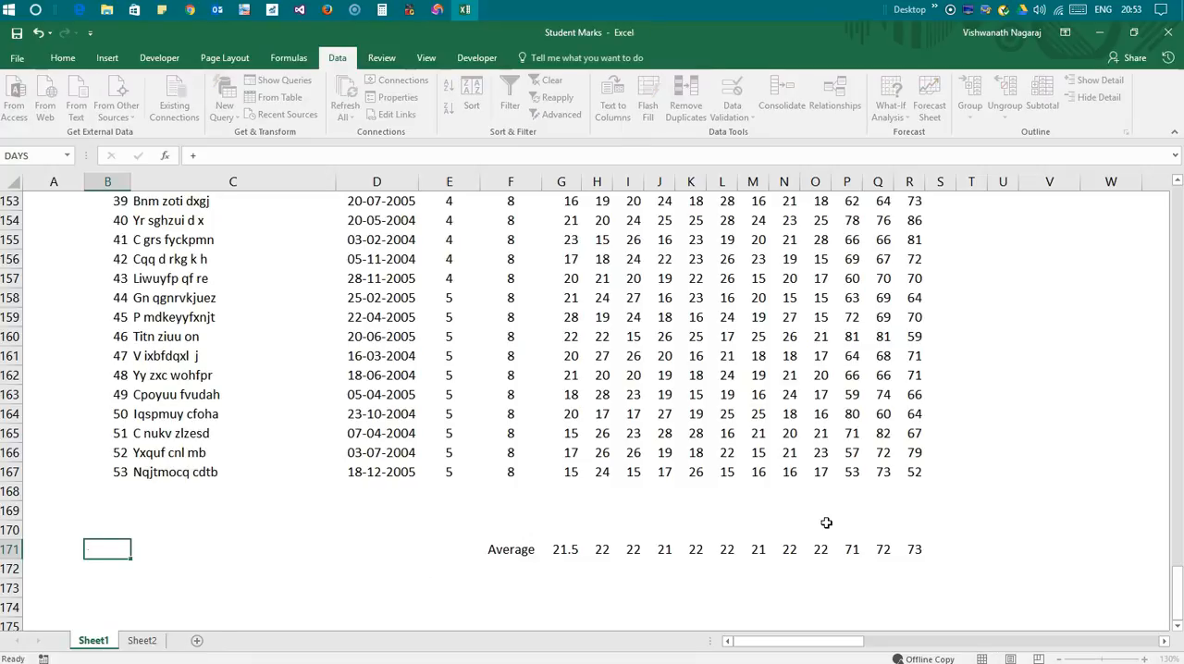
text(count)
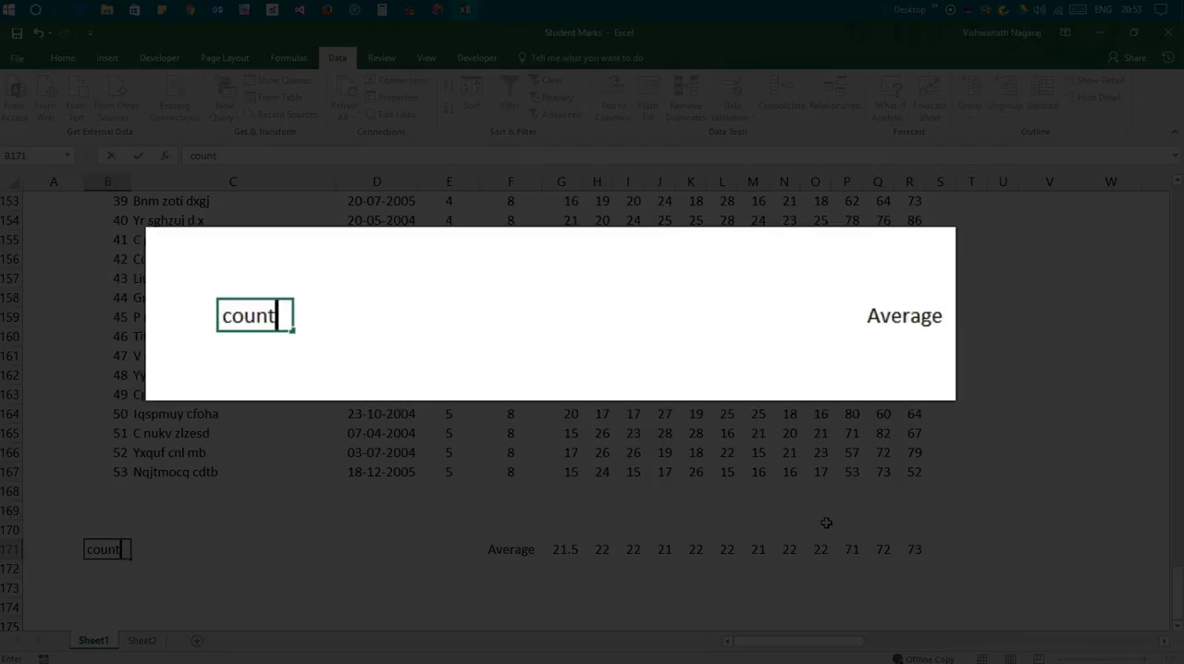
key(Return)
key(Up)
Count the students in B171 with a COUNT formula over the serial numbers in B5:B167
text(+count()
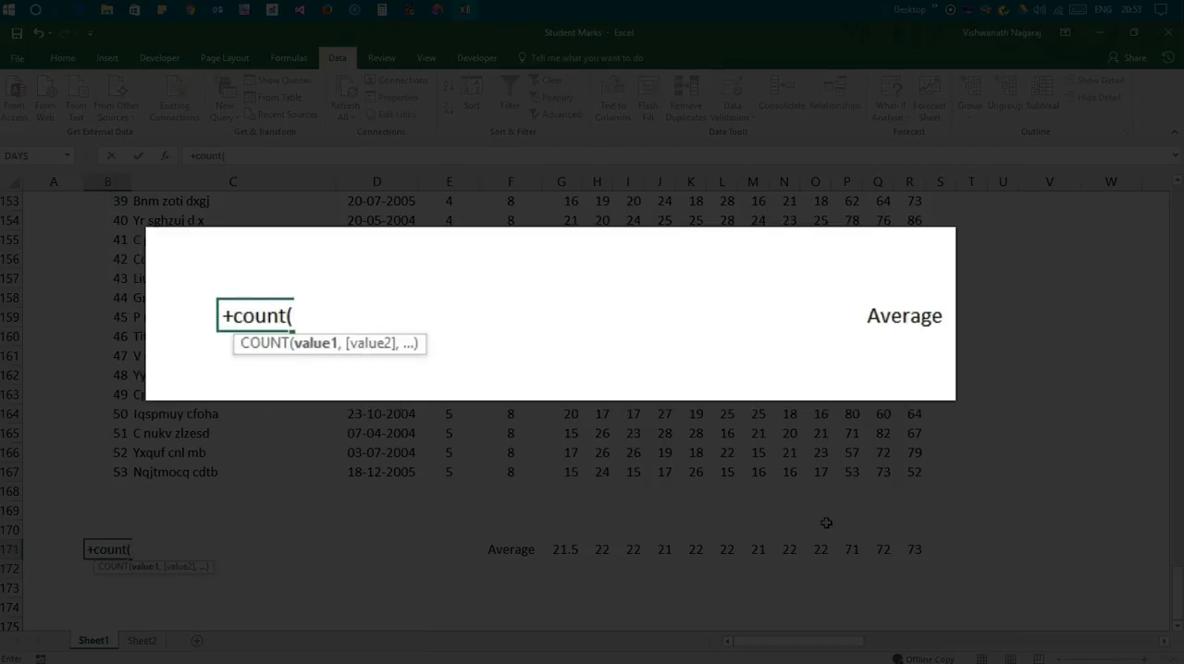
key(Up)
key(Up)
key(Up)
key(Up)
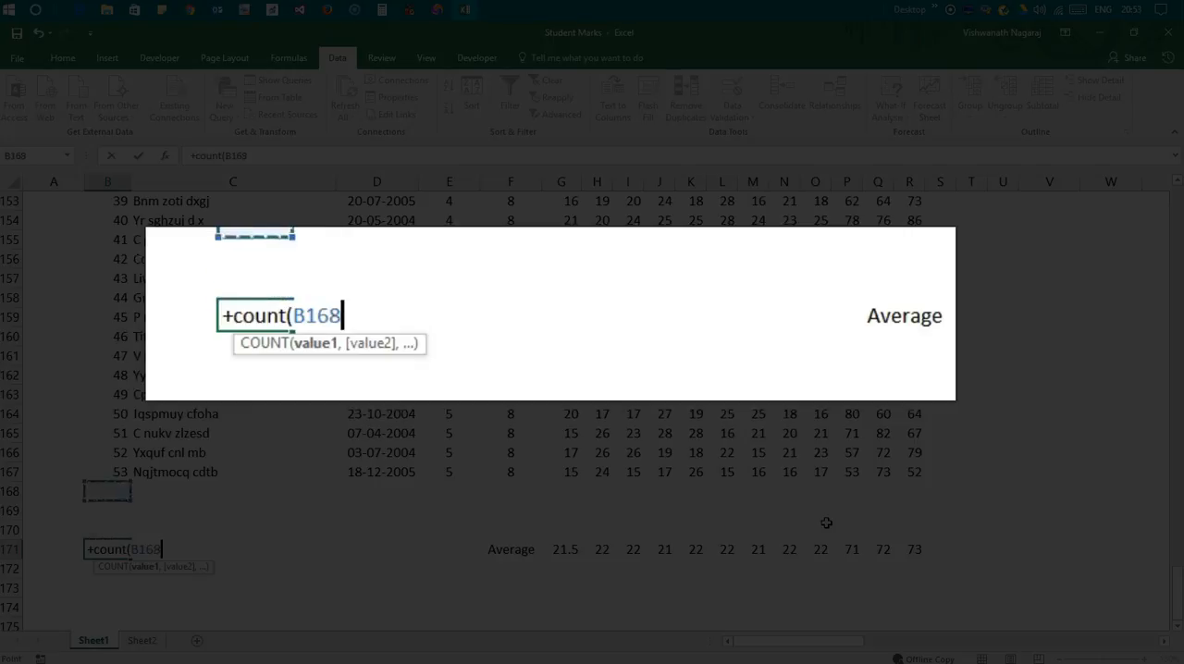
key(ctrl+Up)
key(Down)
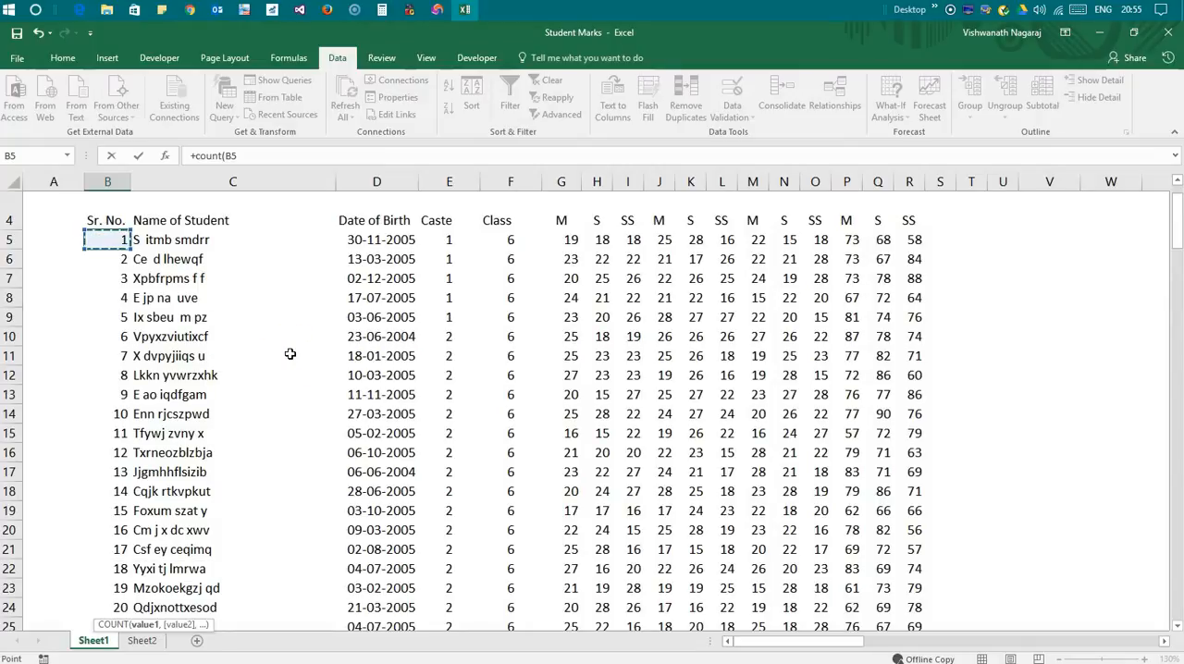
key(ctrl+shift+Down)
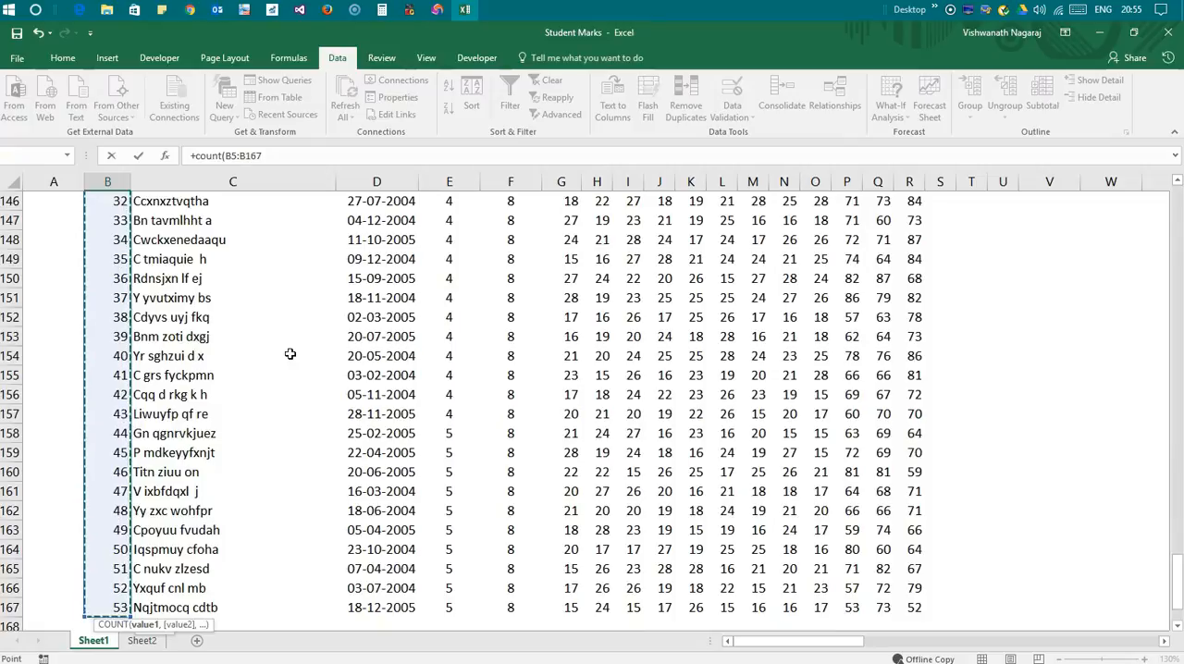
key(Return)
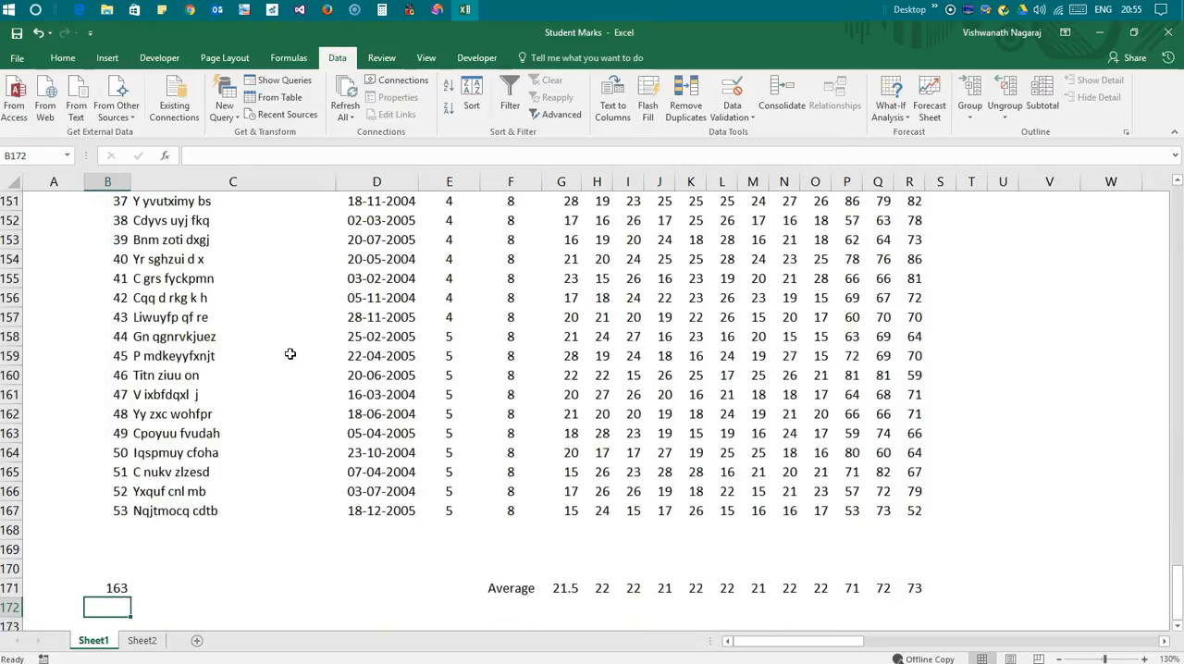
key(Up)
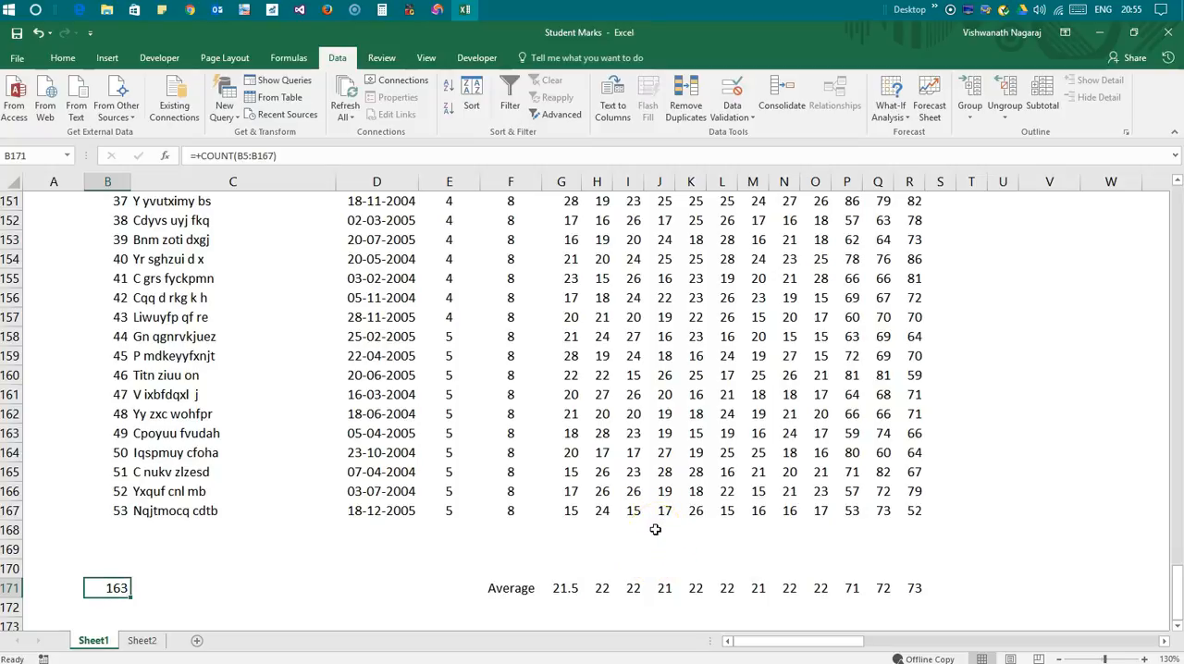
List the function names sum, average and count in V5:V7 beside the marks table
scroll(118, 384, up, 2)
scroll(111, 529, down, 2)
scroll(166, 586, down, 1)
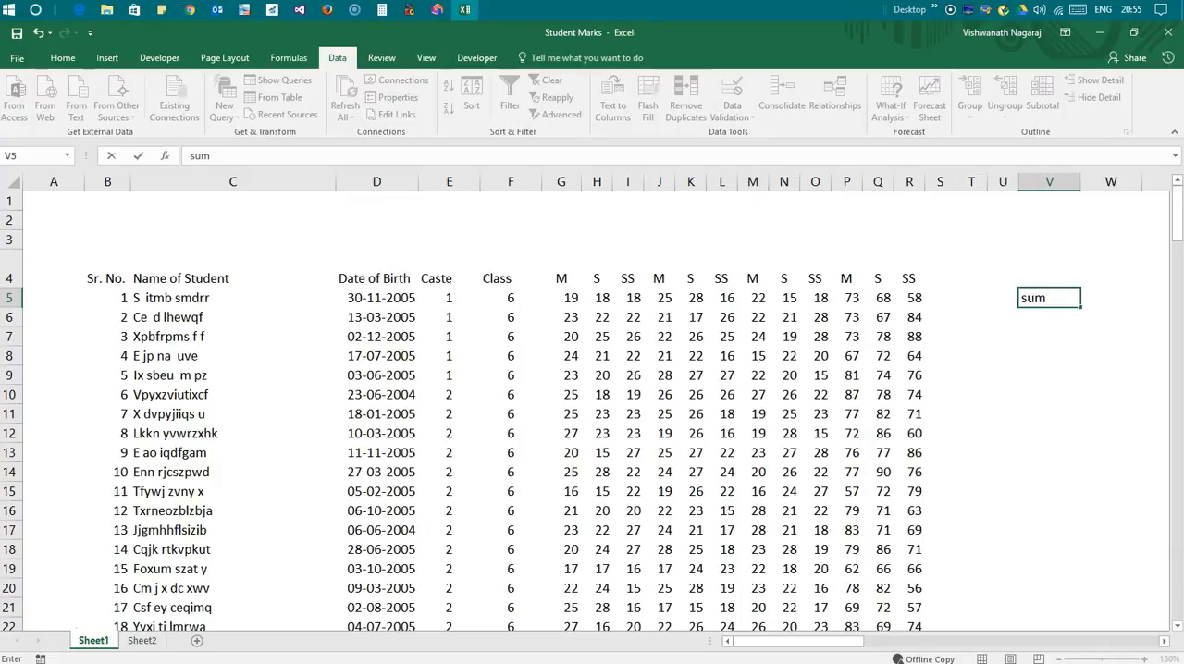
key(Return)
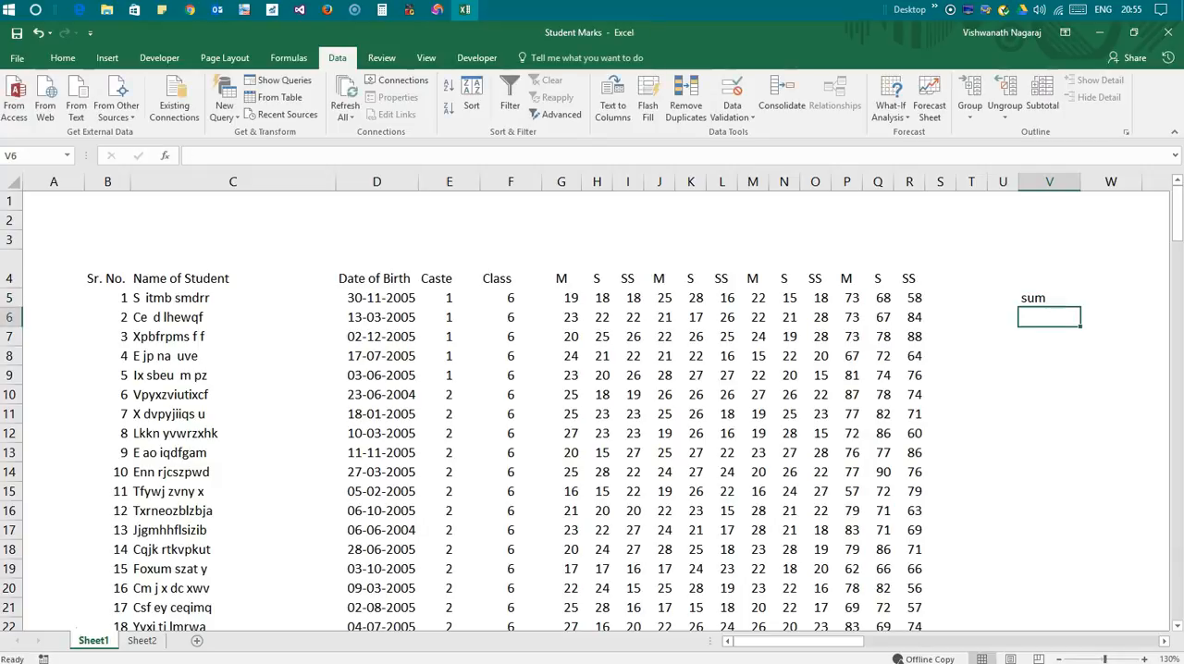
text(average)
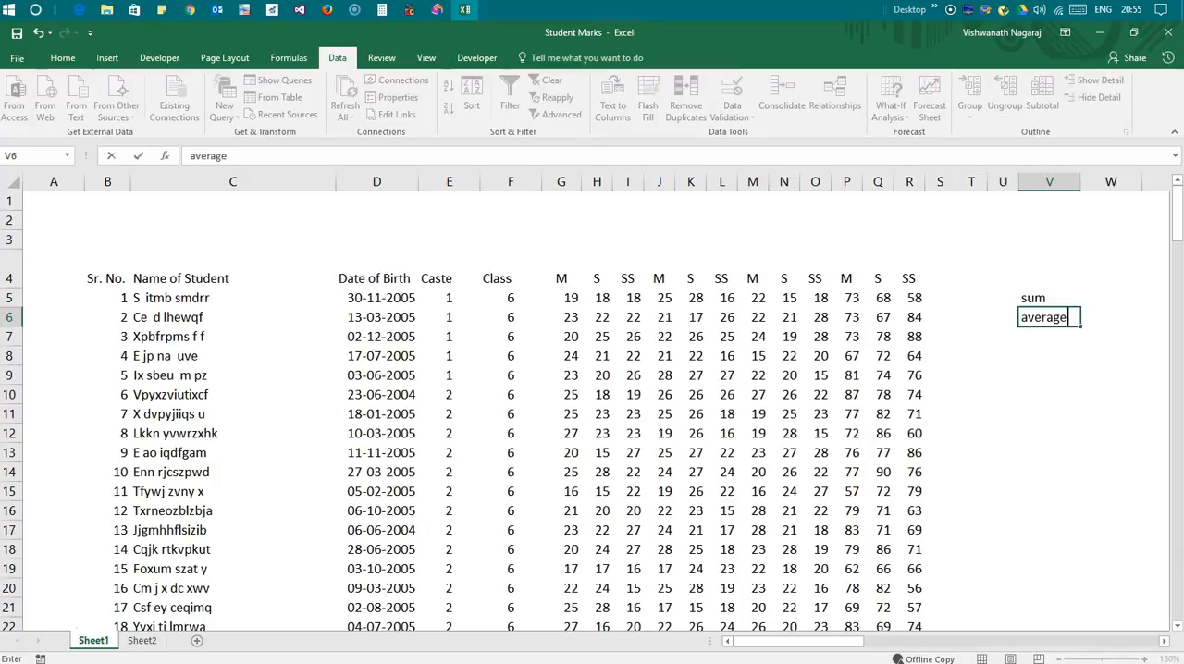
key(Return)
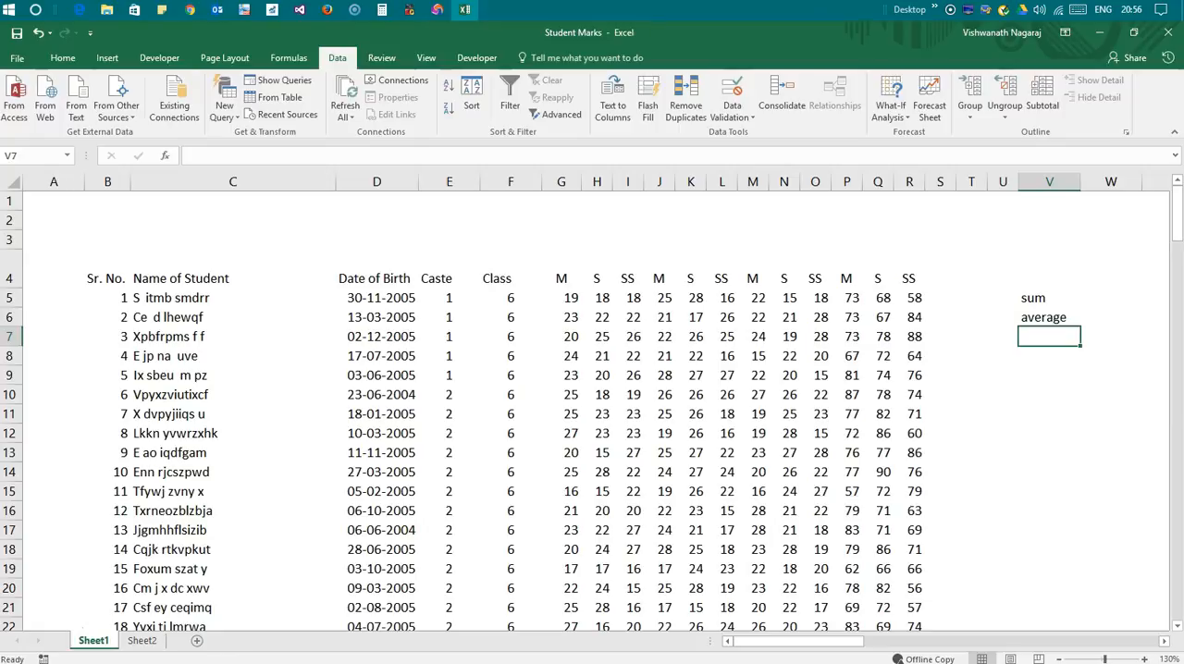
text(count)
key(Return)
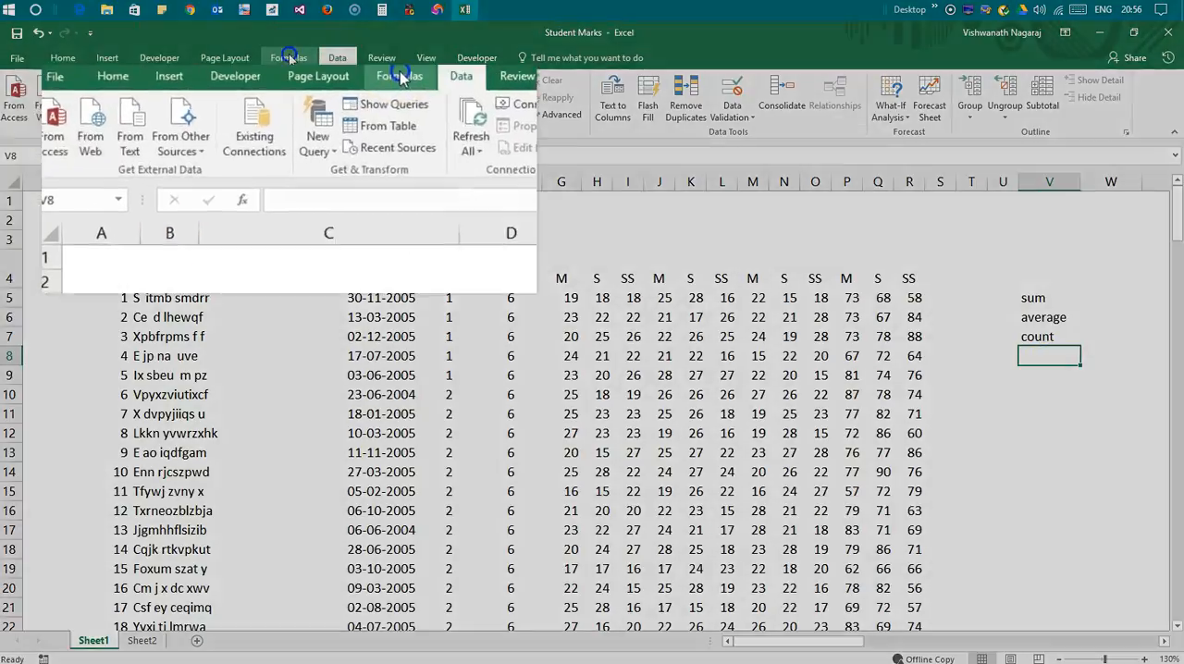
Clear the existing average formulas in G171:R171, keeping the Average label in front of them
click(288, 58)
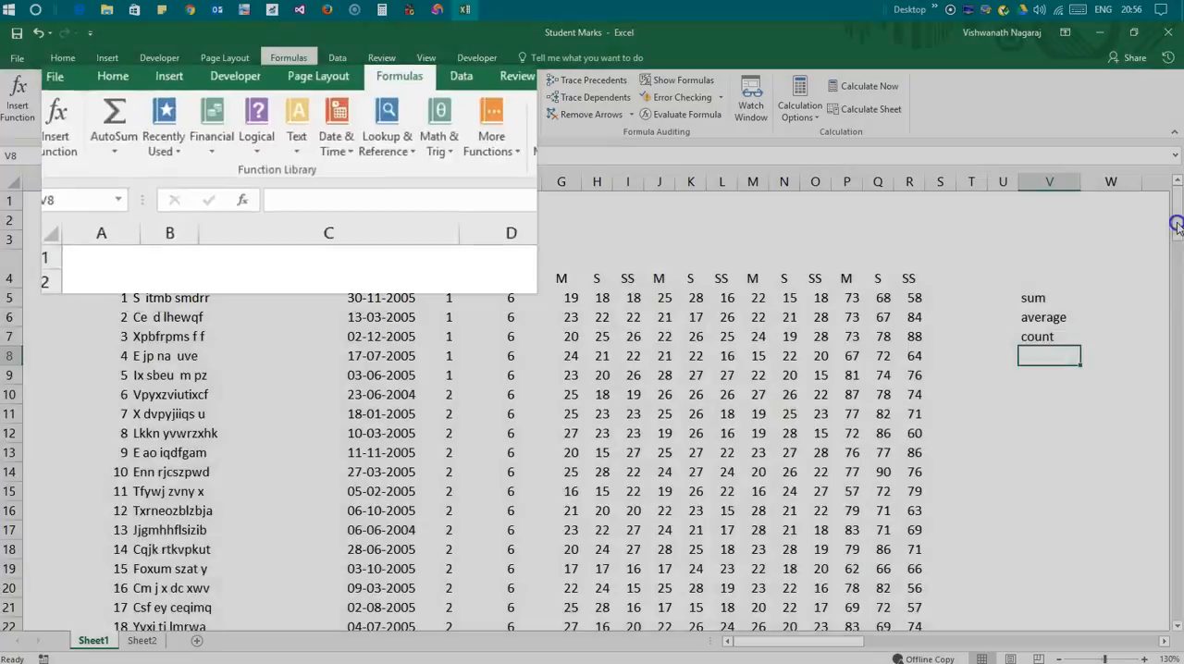
drag(1177, 224, 1177, 598)
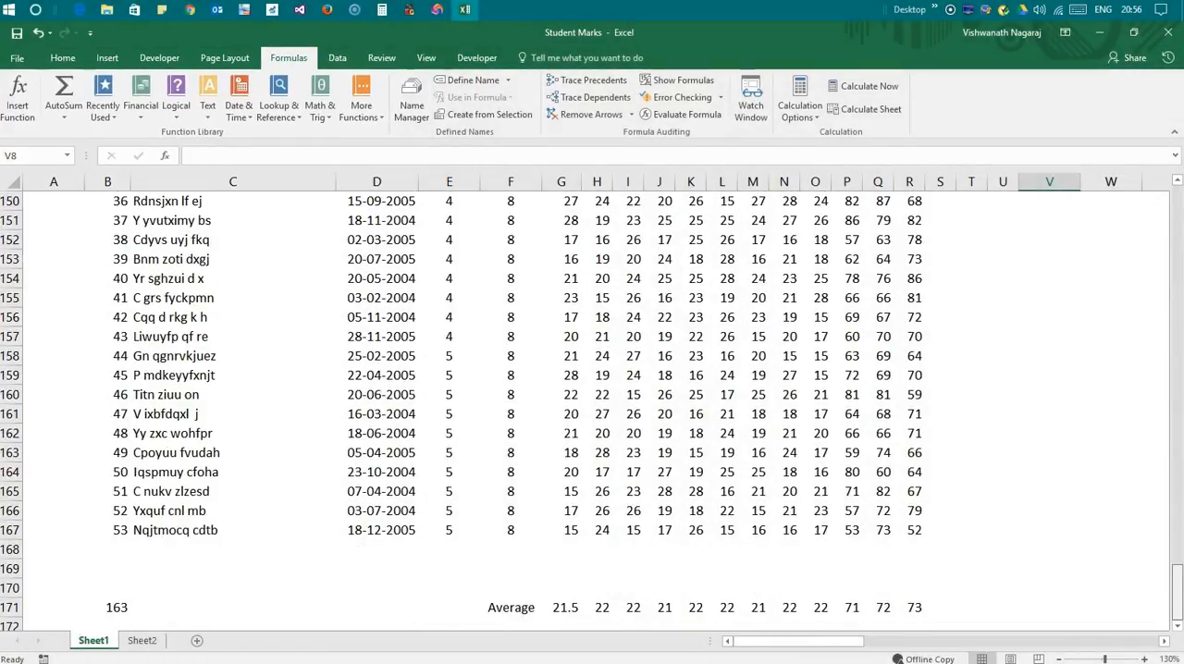
click(560, 609)
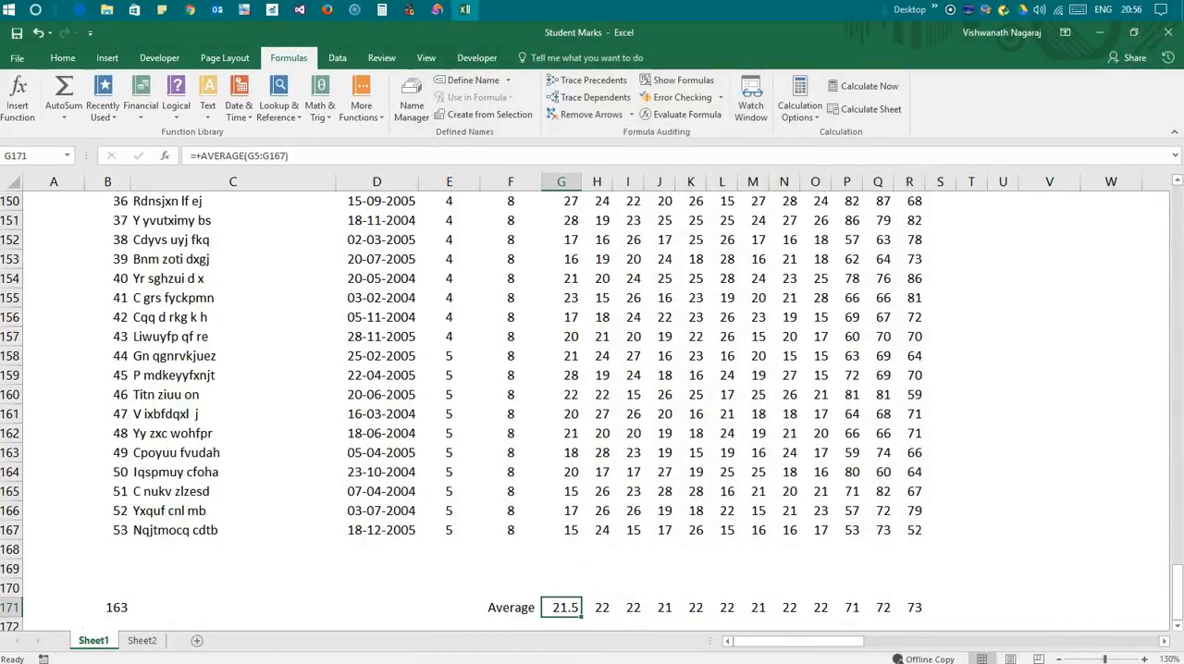
key(ctrl+shift+Right)
key(Delete)
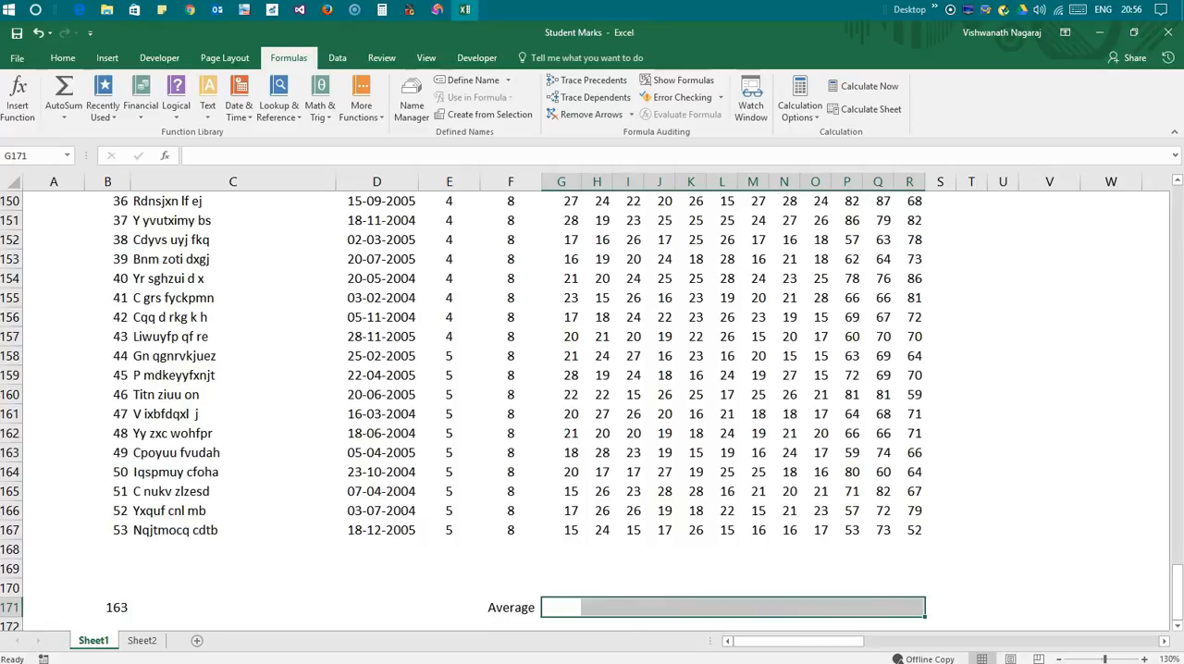
Total the first M column in G171 with AutoSum over G5:G170, and clear that total again
click(566, 607)
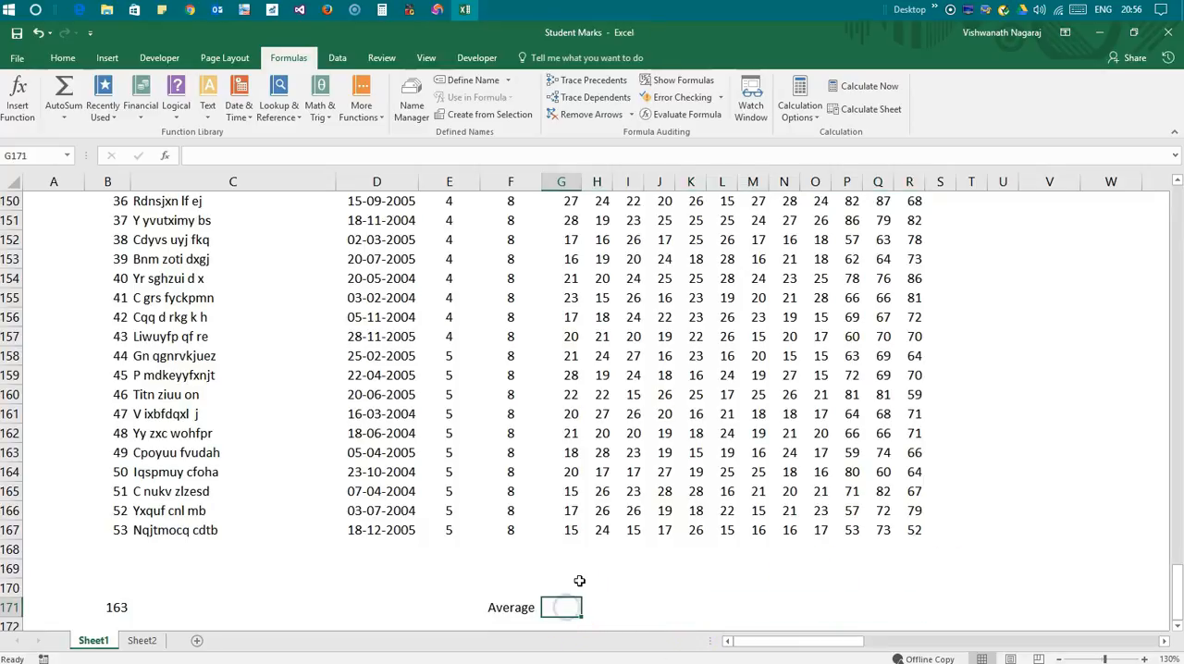
click(64, 89)
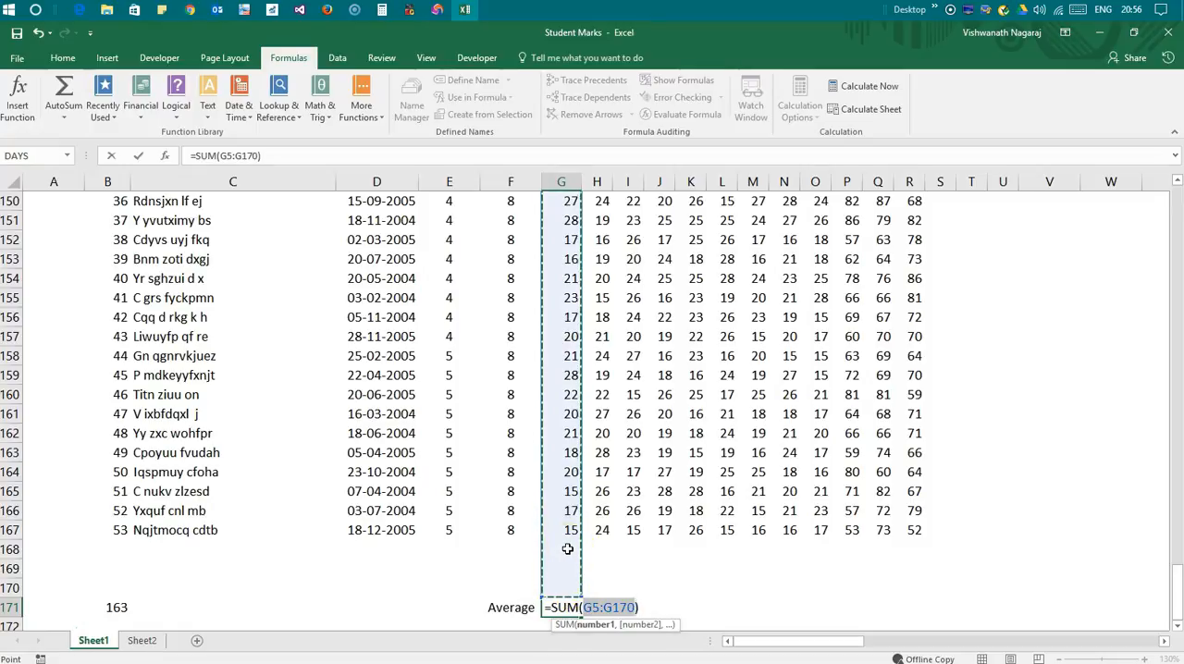
key(Return)
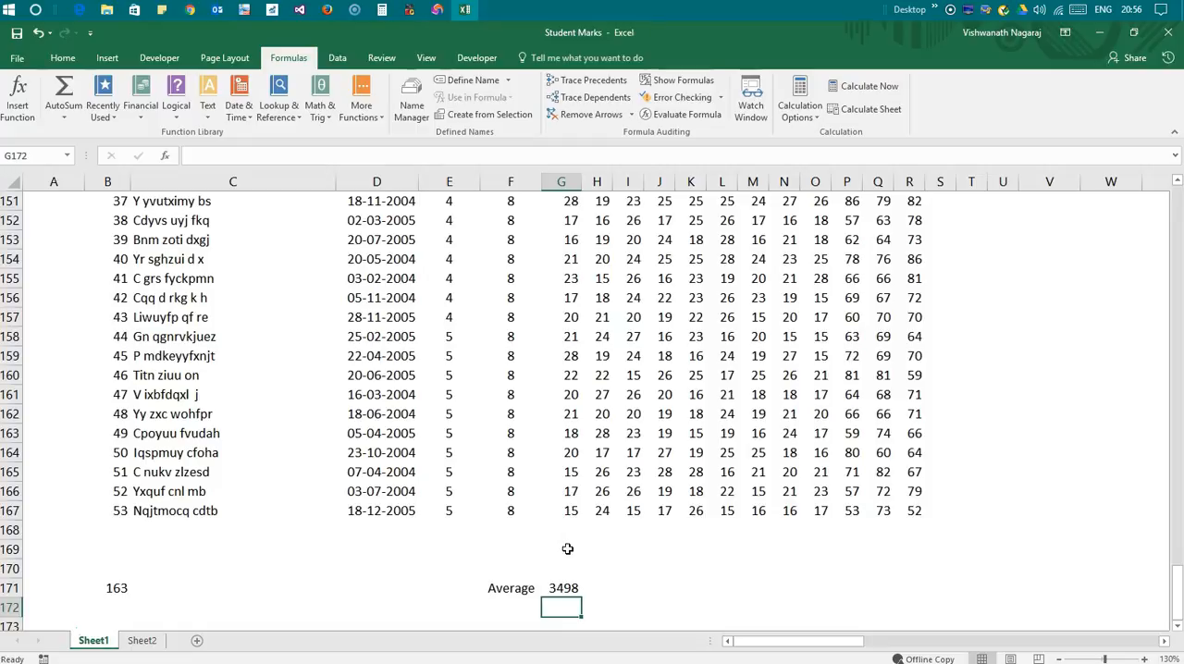
key(Up)
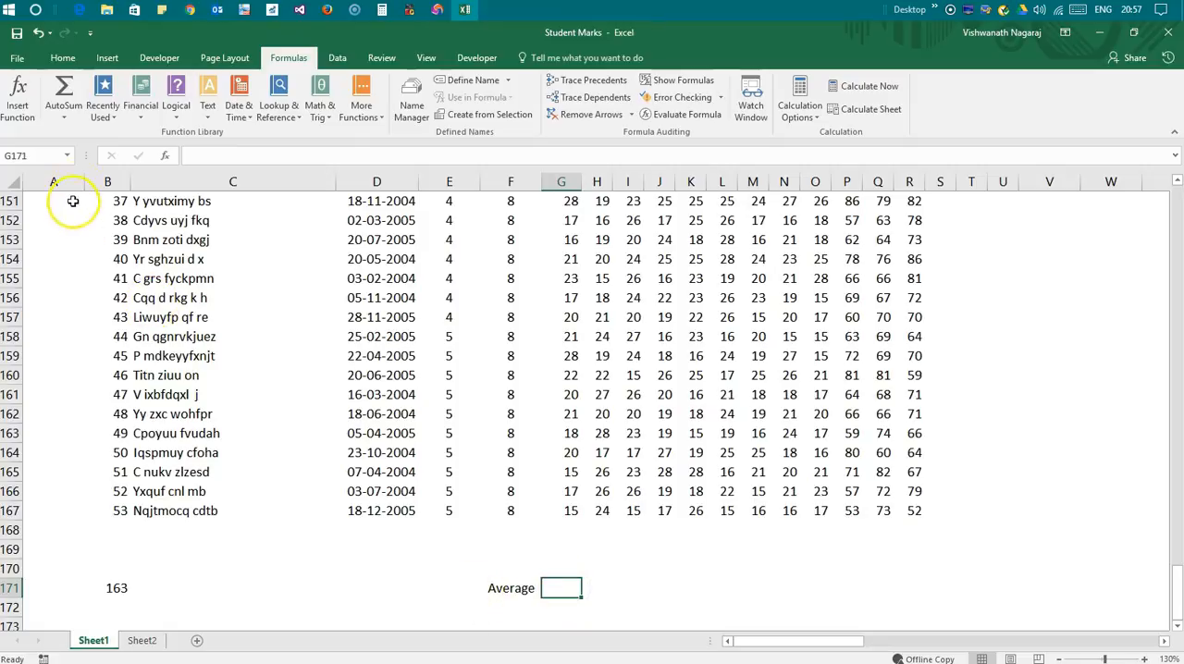
Insert an AutoSum average of G5:G170 in G171 and fill the formula across to R171
click(62, 118)
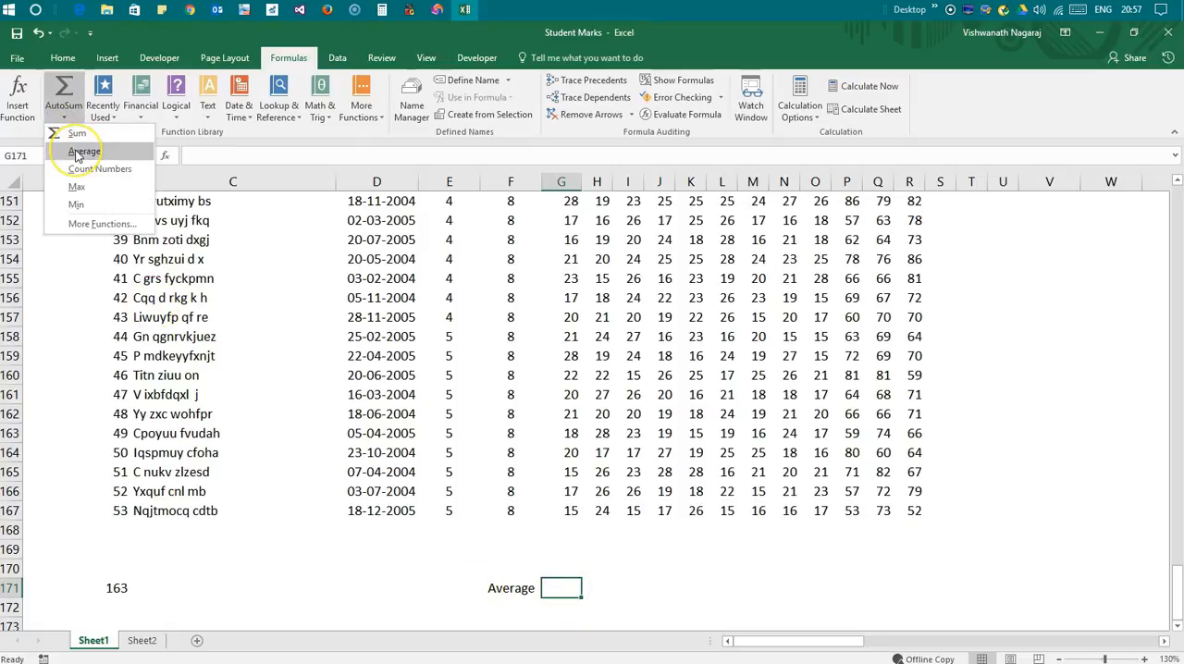
click(77, 152)
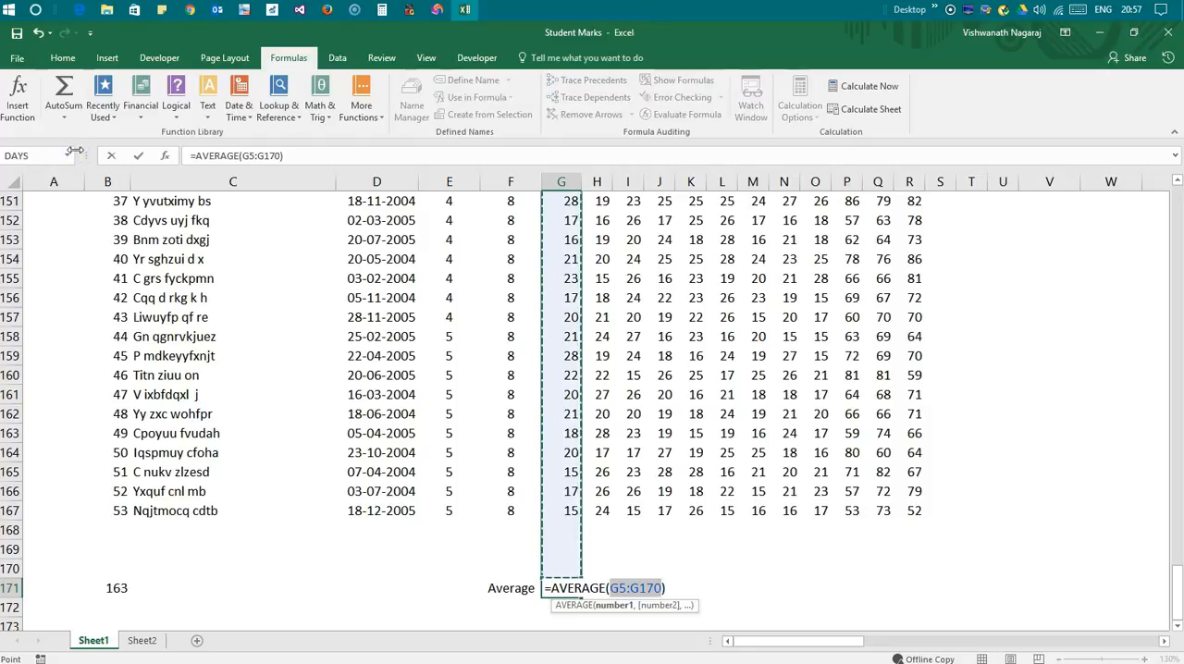
key(Return)
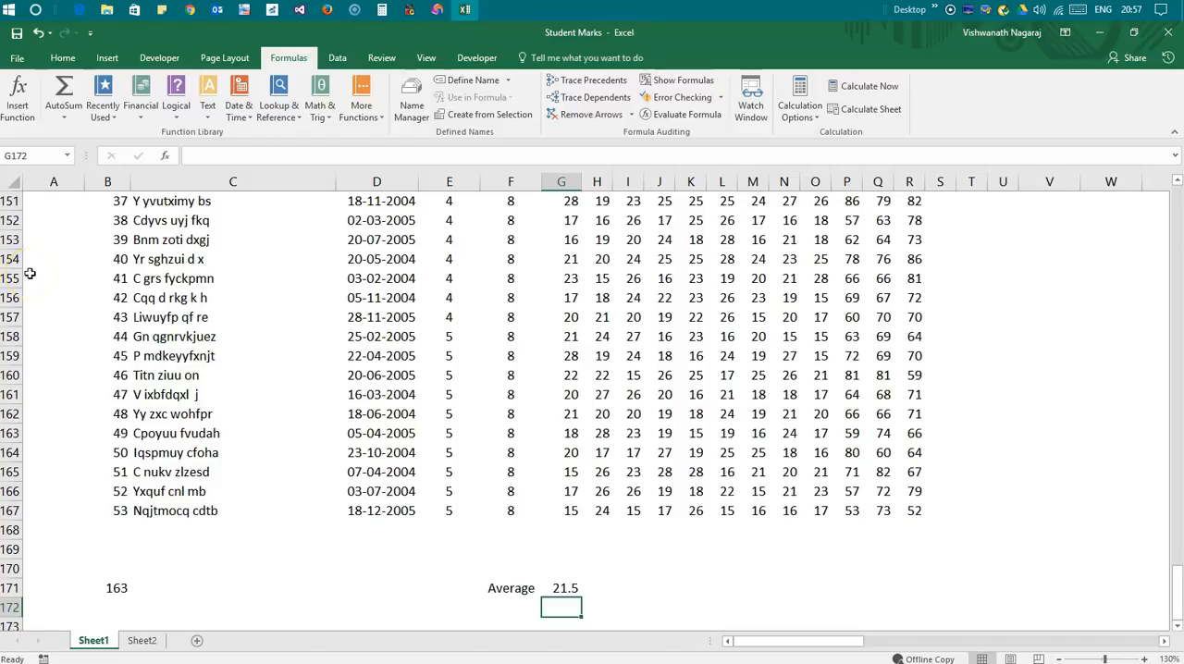
click(560, 589)
drag(582, 598, 923, 592)
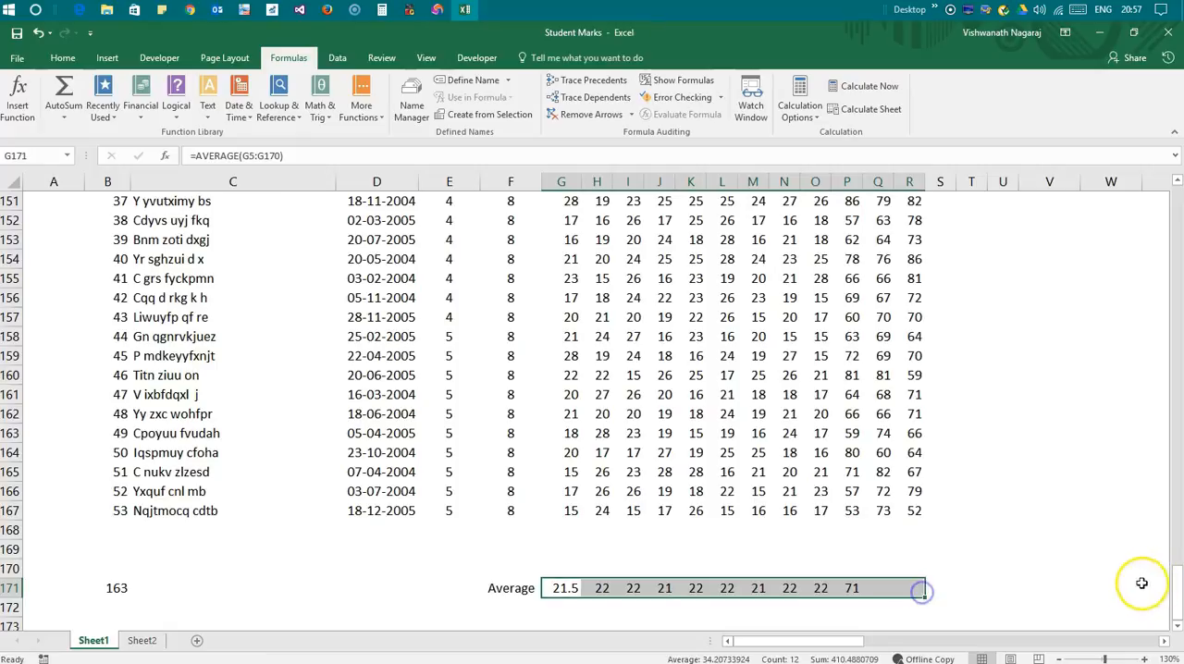
click(1051, 588)
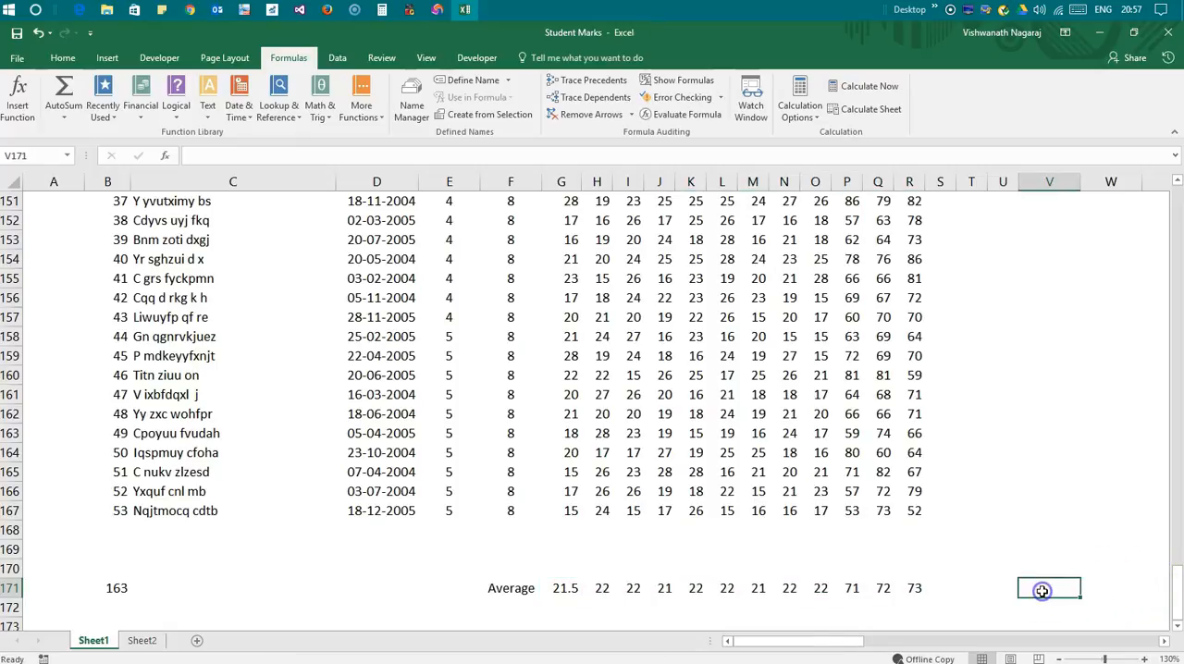
Insert the AutoSum Max function in G172 for the marks in G5:G167
click(66, 118)
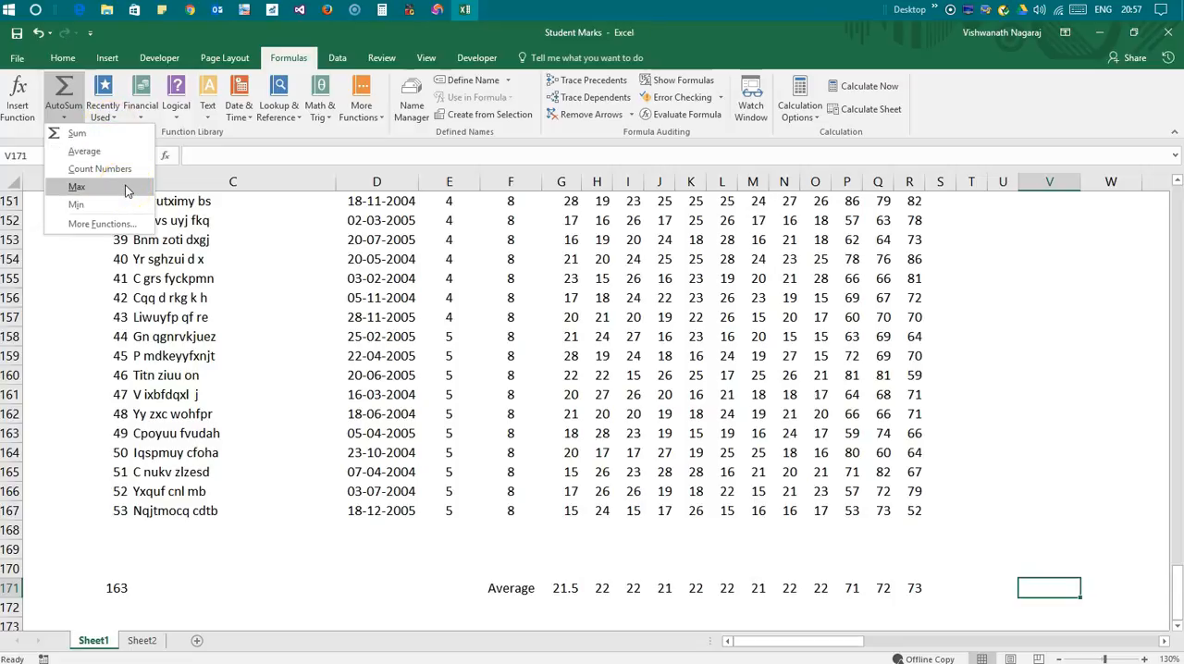
click(502, 562)
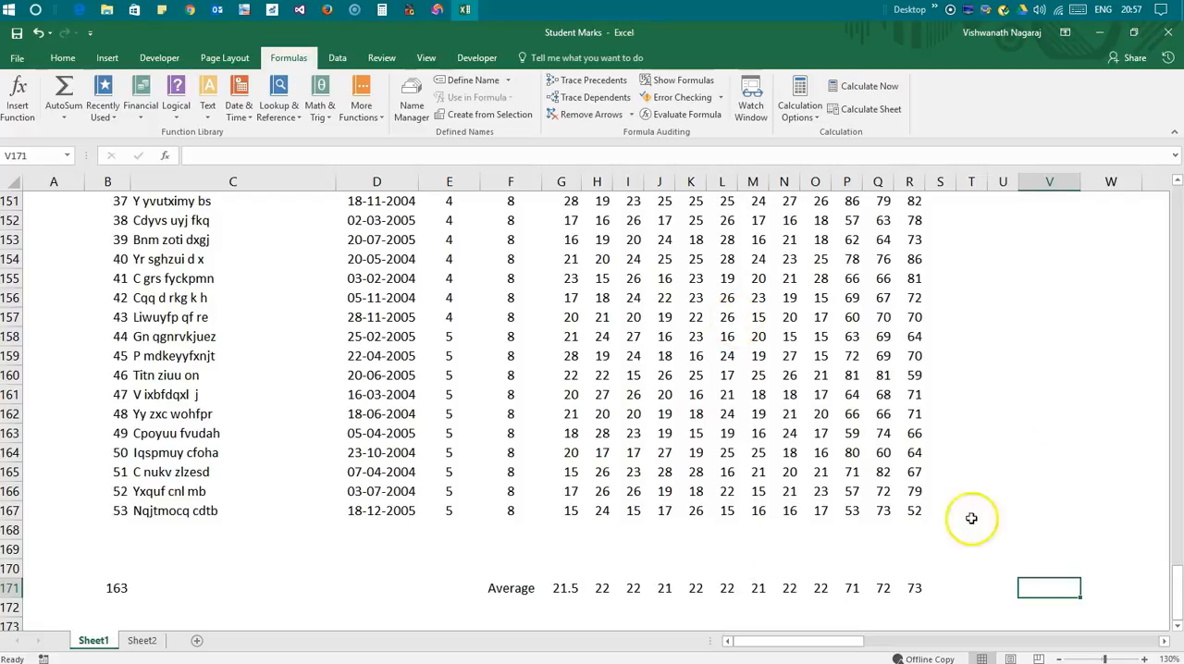
scroll(555, 602, down, 1)
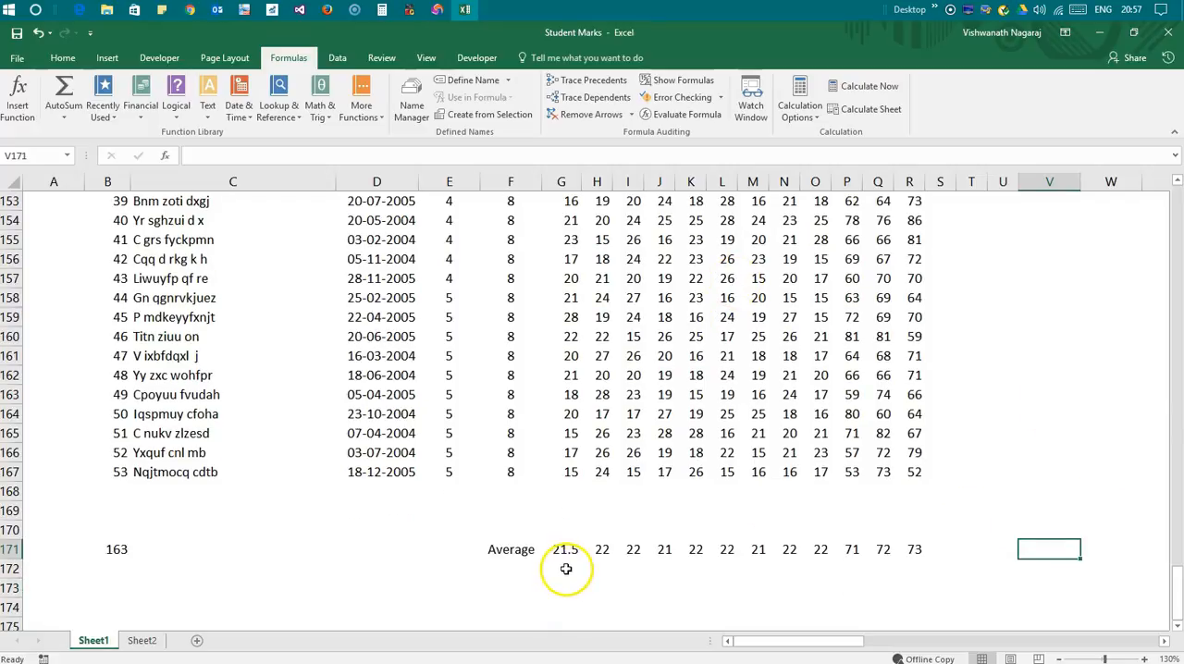
click(567, 569)
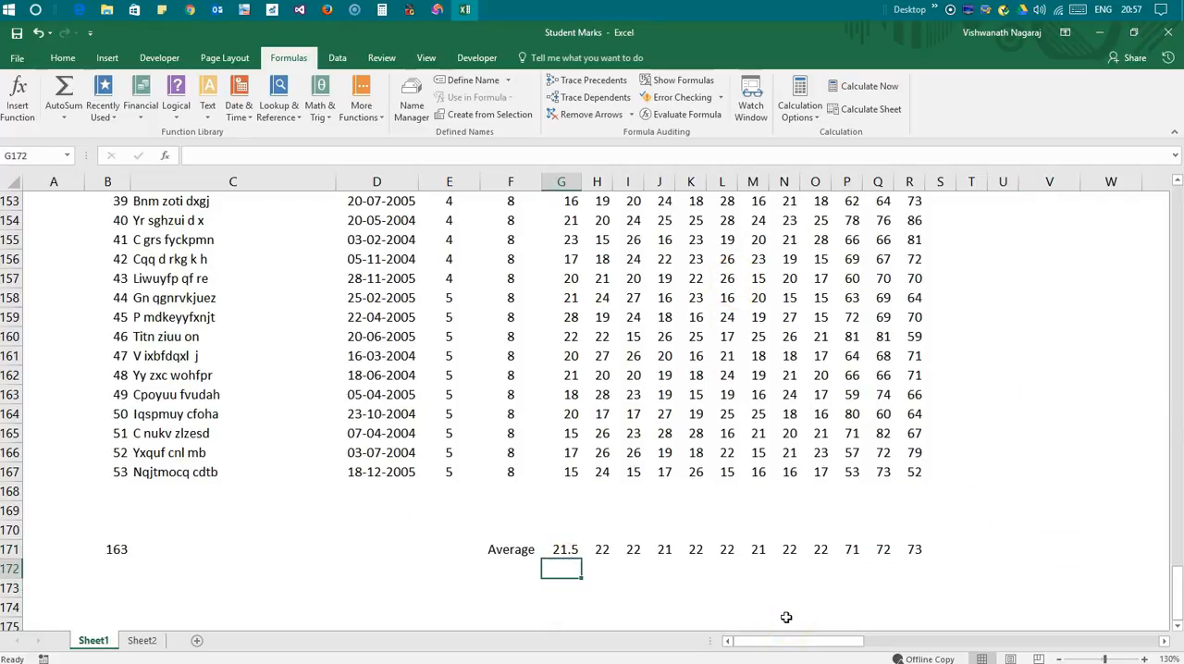
click(65, 117)
click(79, 183)
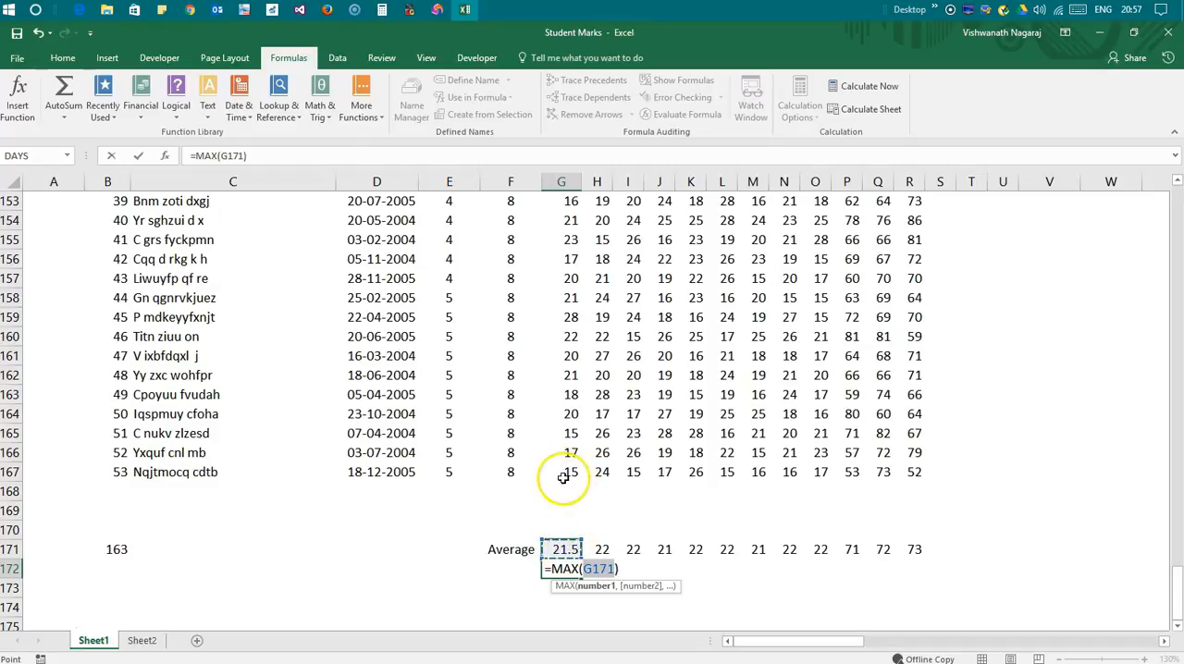
click(564, 476)
key(shift+Up)
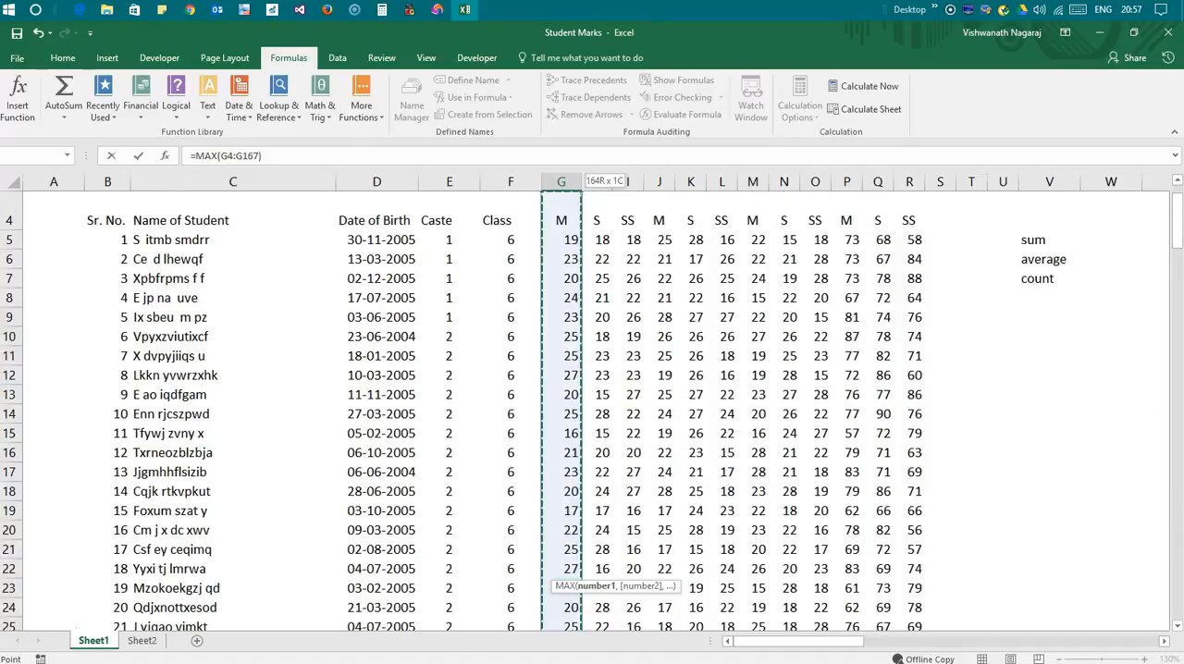
key(shift+Down)
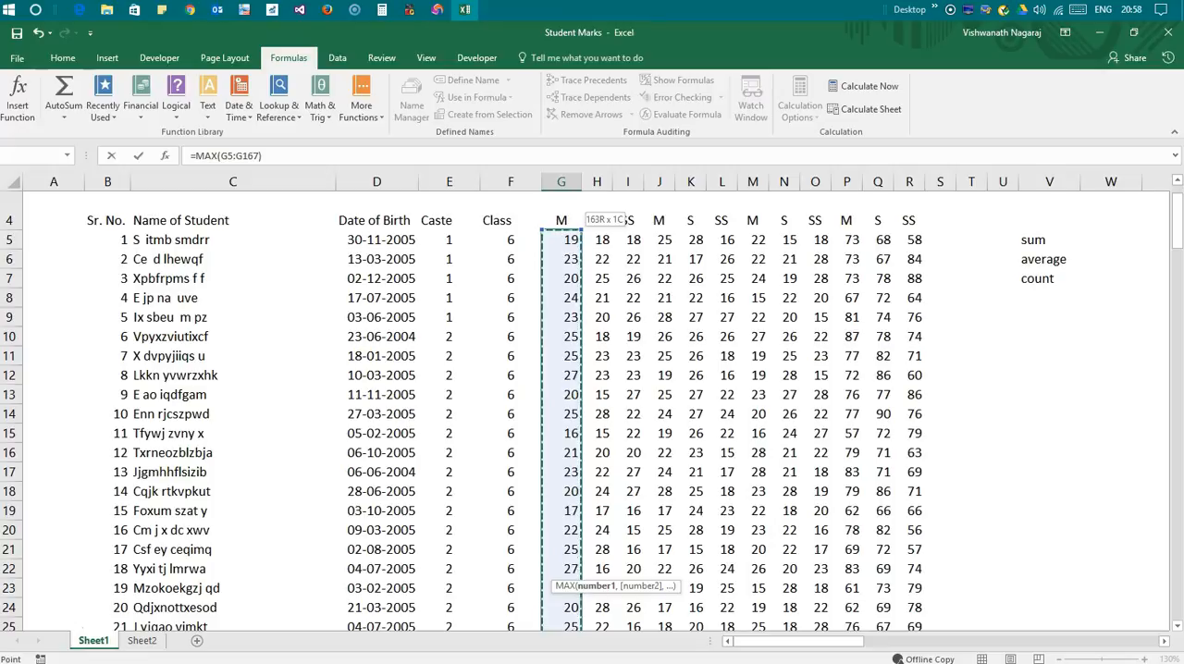
key(Return)
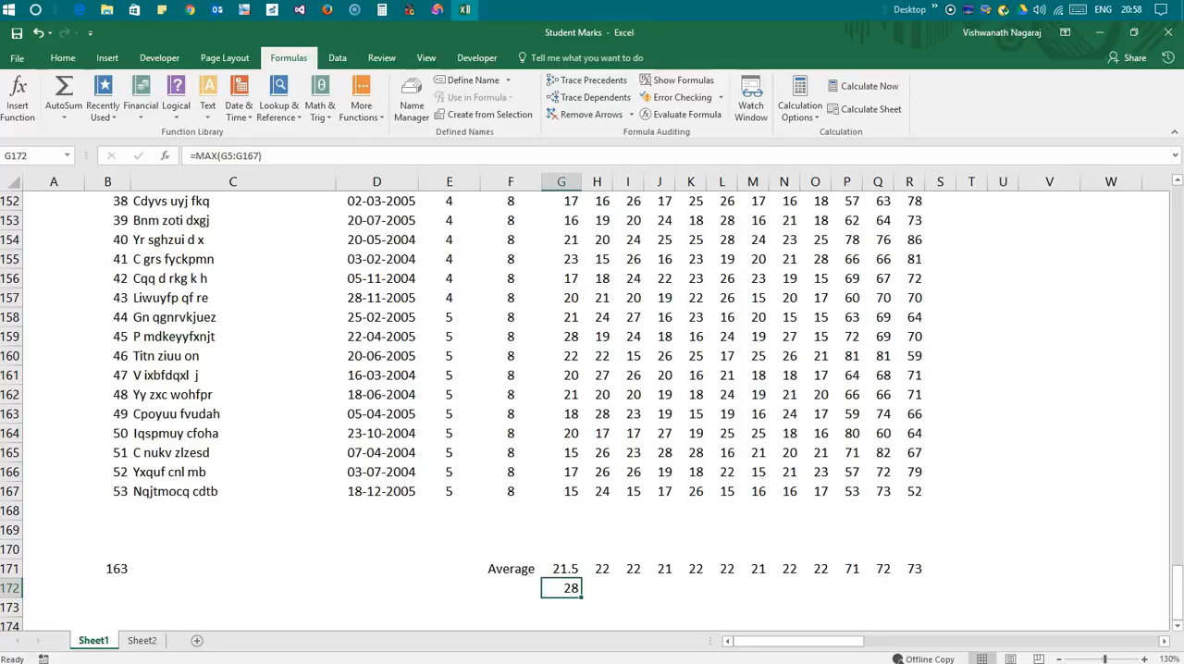
Insert the AutoSum Min function in G173 for the marks in G5:G167
key(Down)
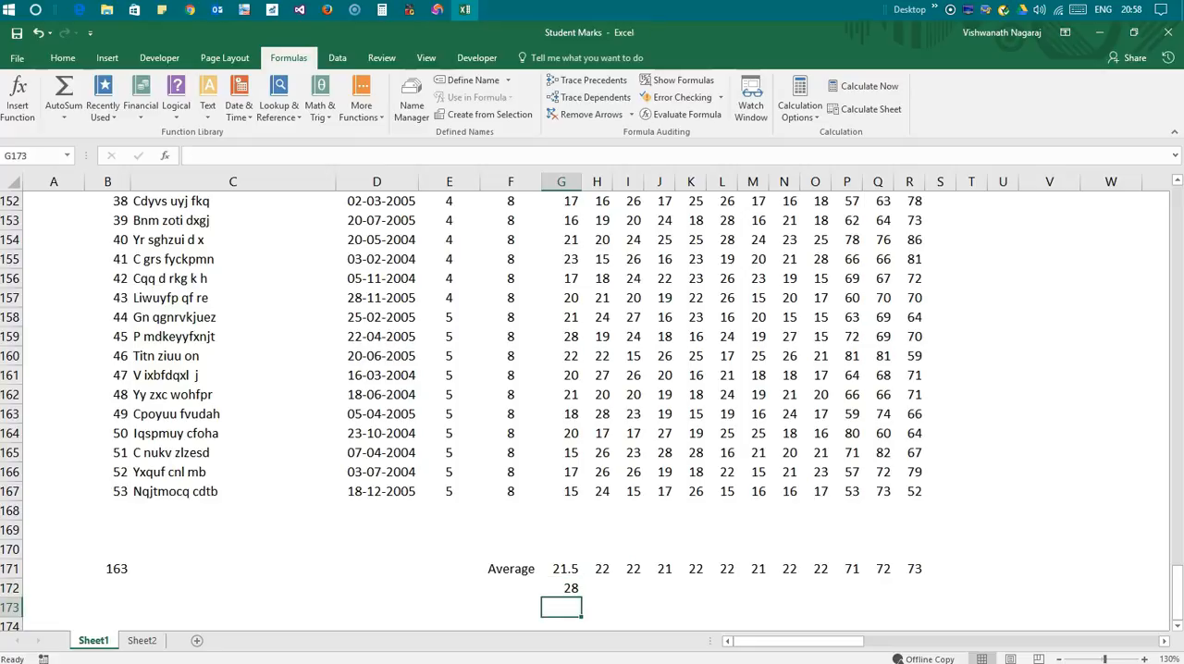
scroll(592, 398, down, 1)
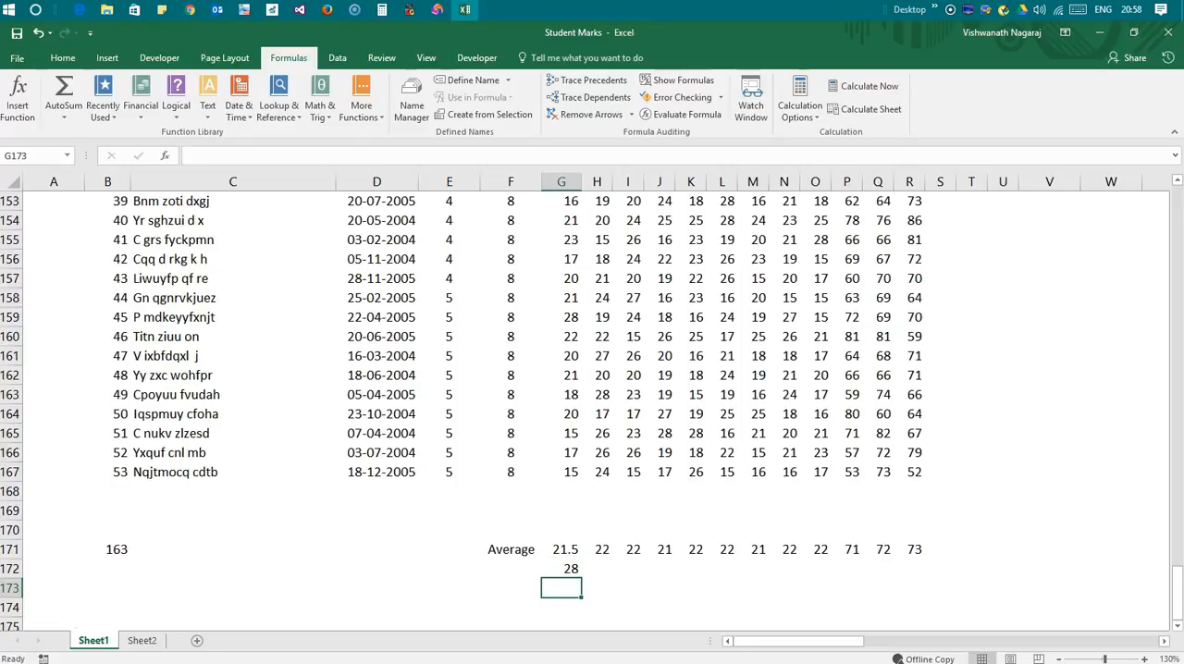
click(64, 112)
click(94, 205)
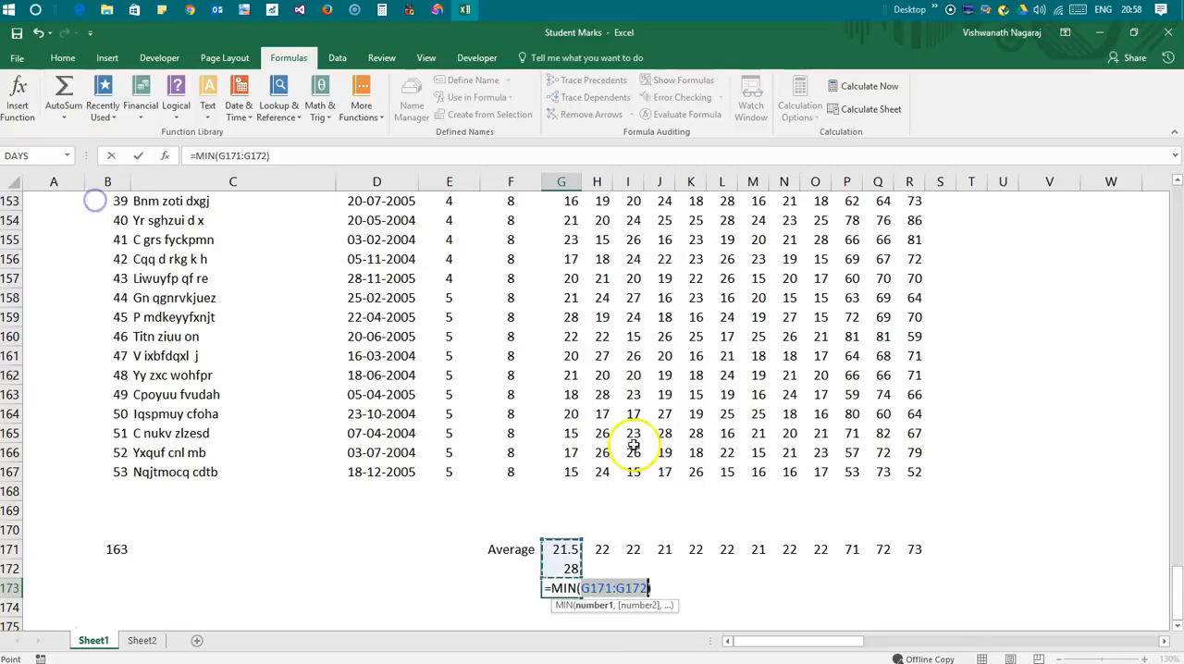
click(569, 473)
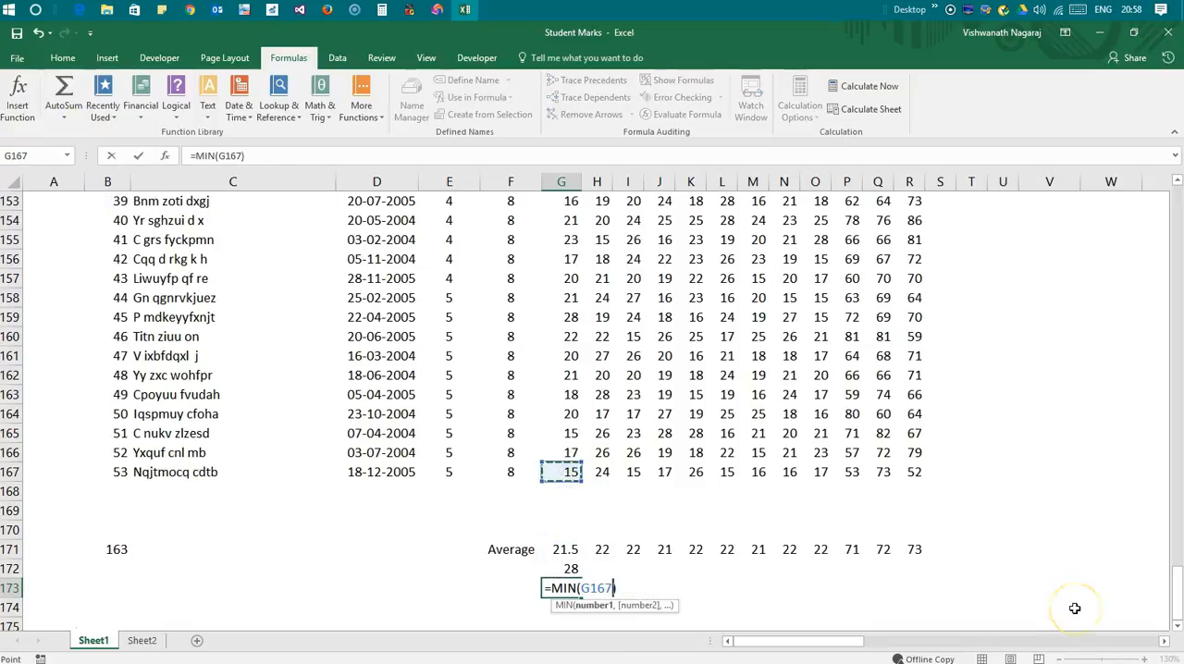
key(ctrl+shift+Up)
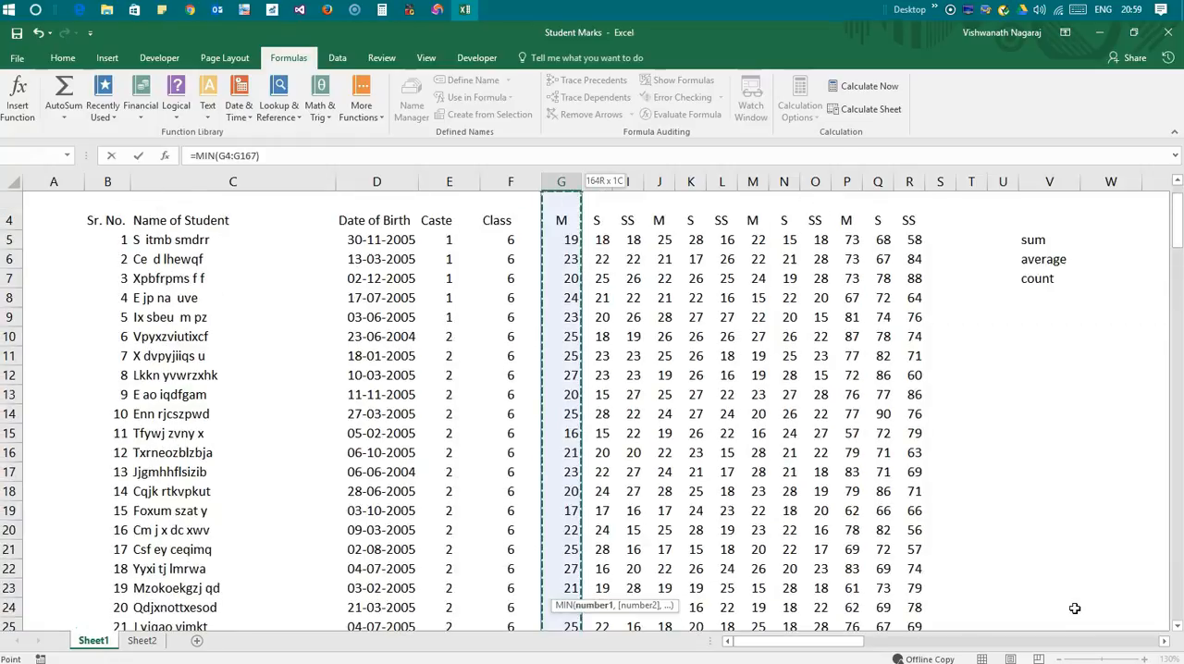
key(shift+Down)
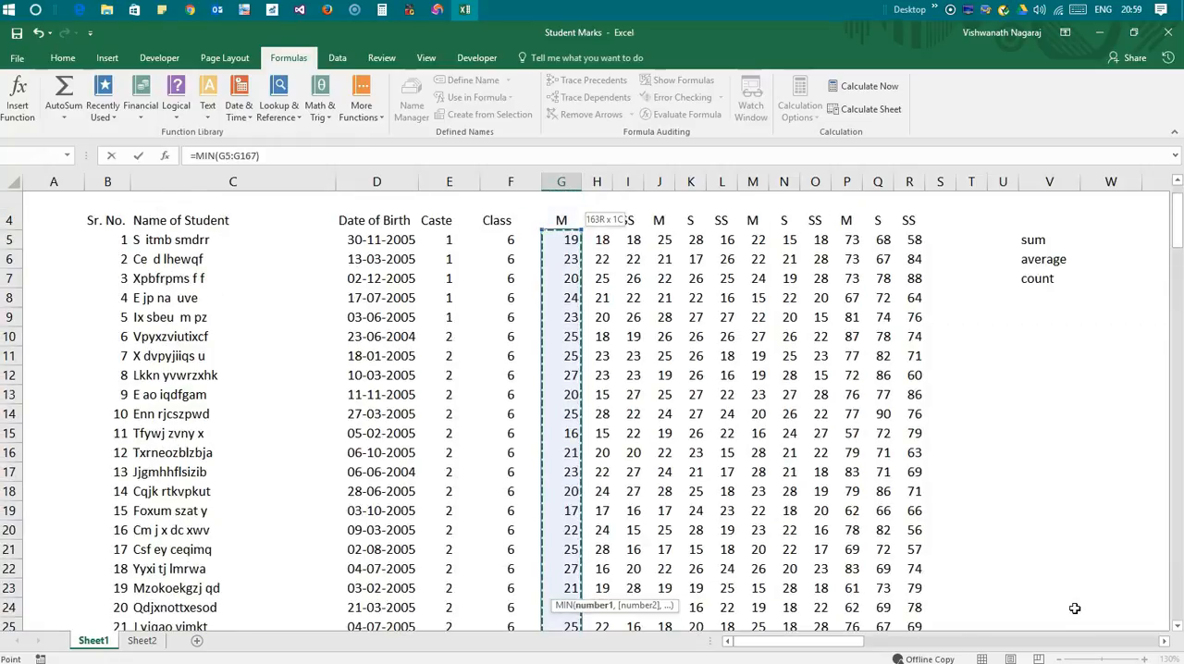
key(ctrl+Return)
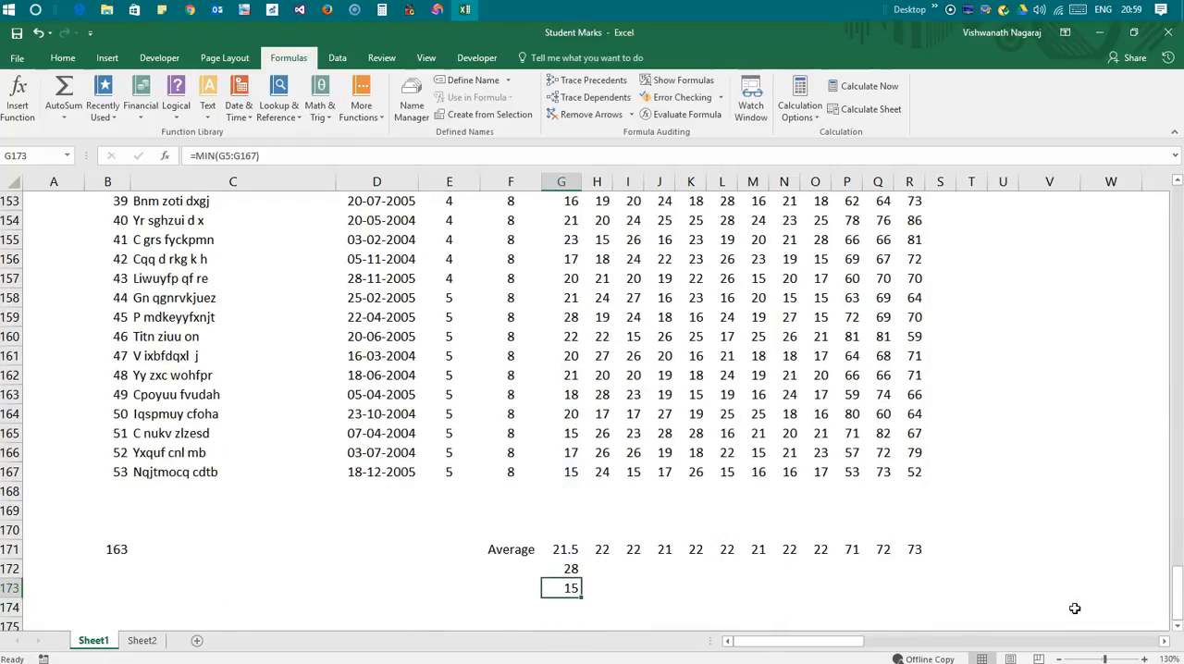
Label the two new result rows Maximum in F172 and Minimum in F173
key(Up)
key(Left)
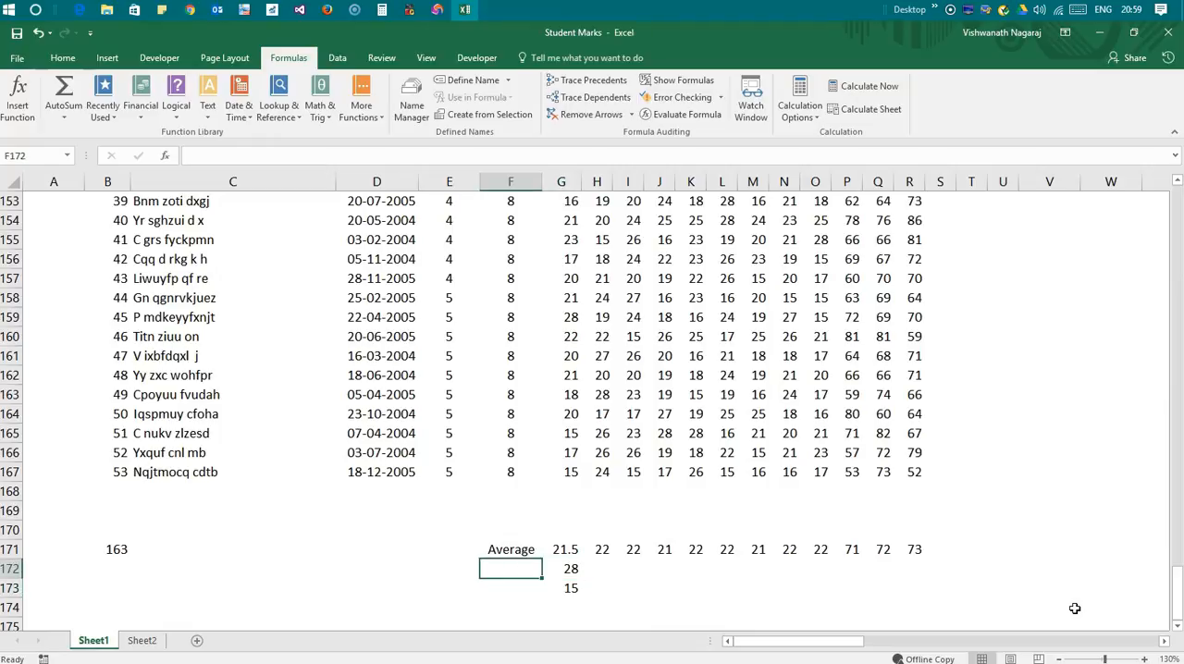
text(Maximum)
key(Return)
text(Mini)
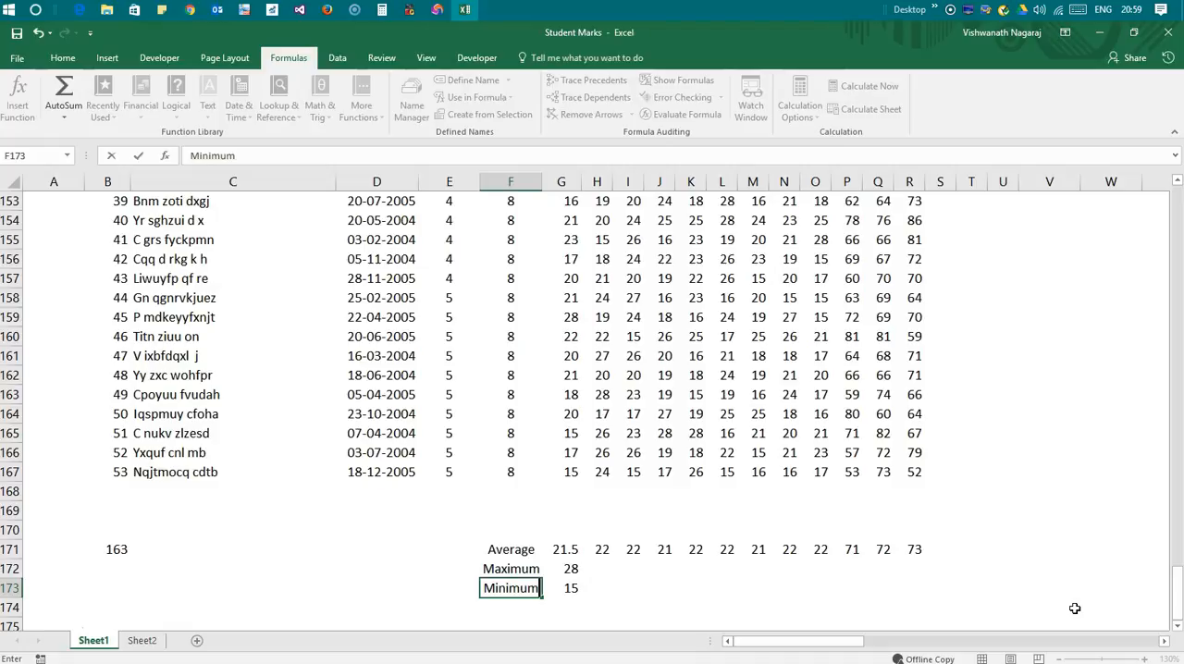
key(Return)
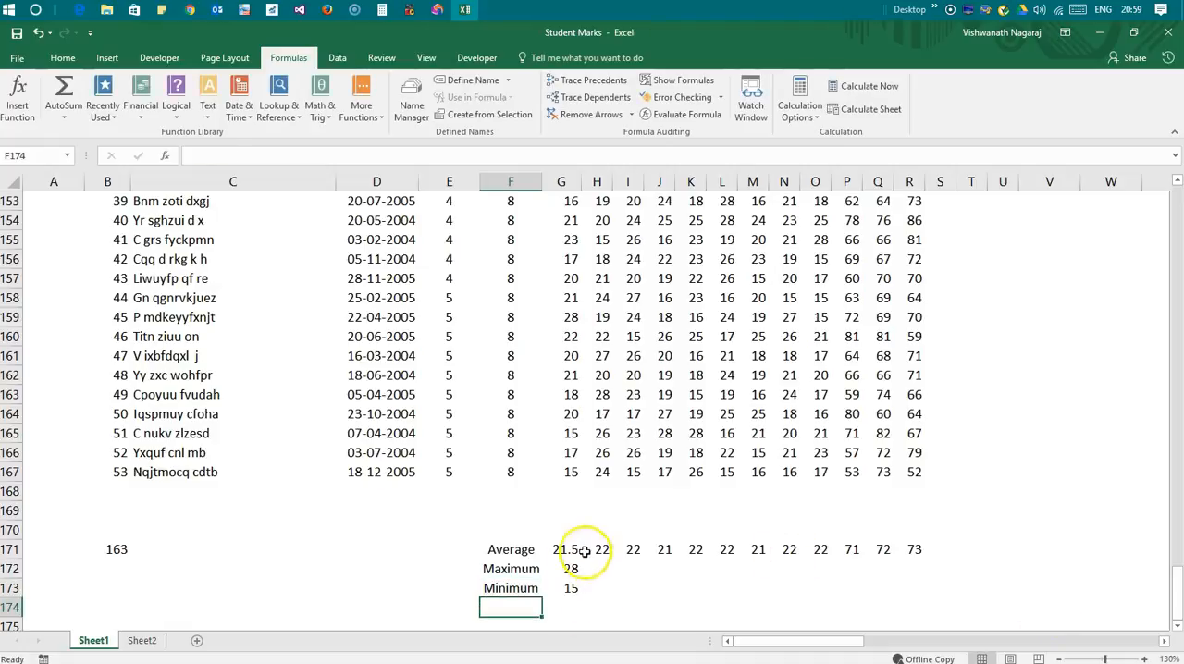
Fill the maximum and minimum formulas from G172:G173 across to column R
drag(571, 569, 923, 597)
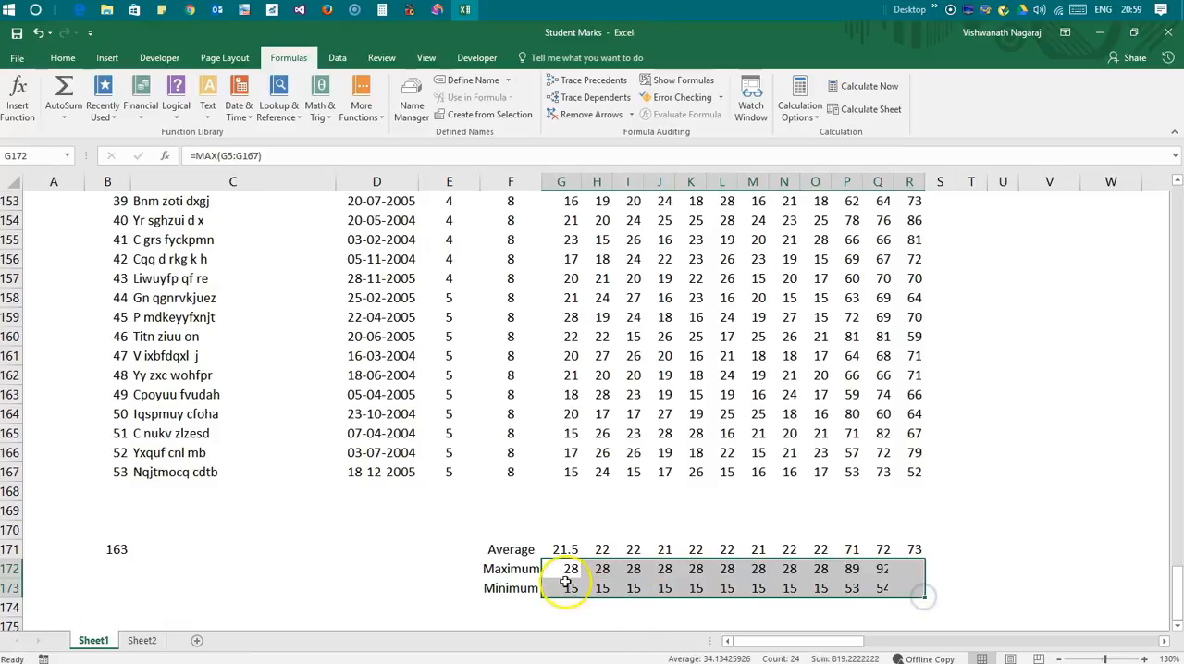
click(1051, 568)
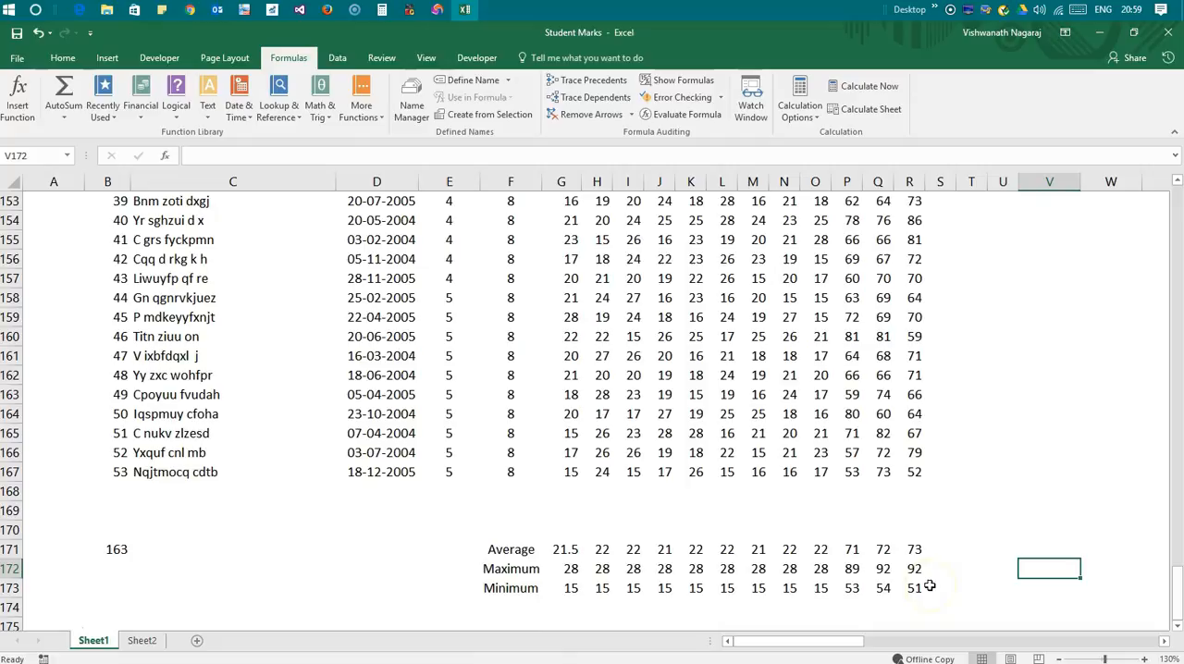
scroll(888, 611, up, 3)
scroll(872, 568, down, 4)
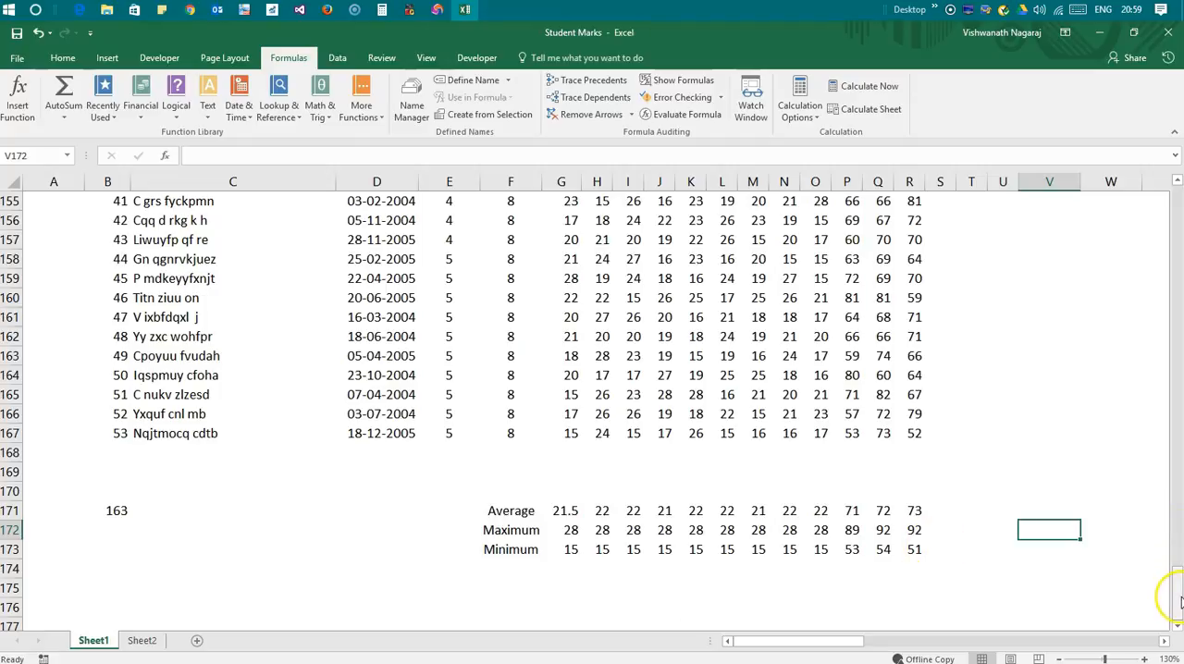
Insert a basic 2-D line chart from the Average label and values in F171:O171
drag(1178, 587, 1178, 586)
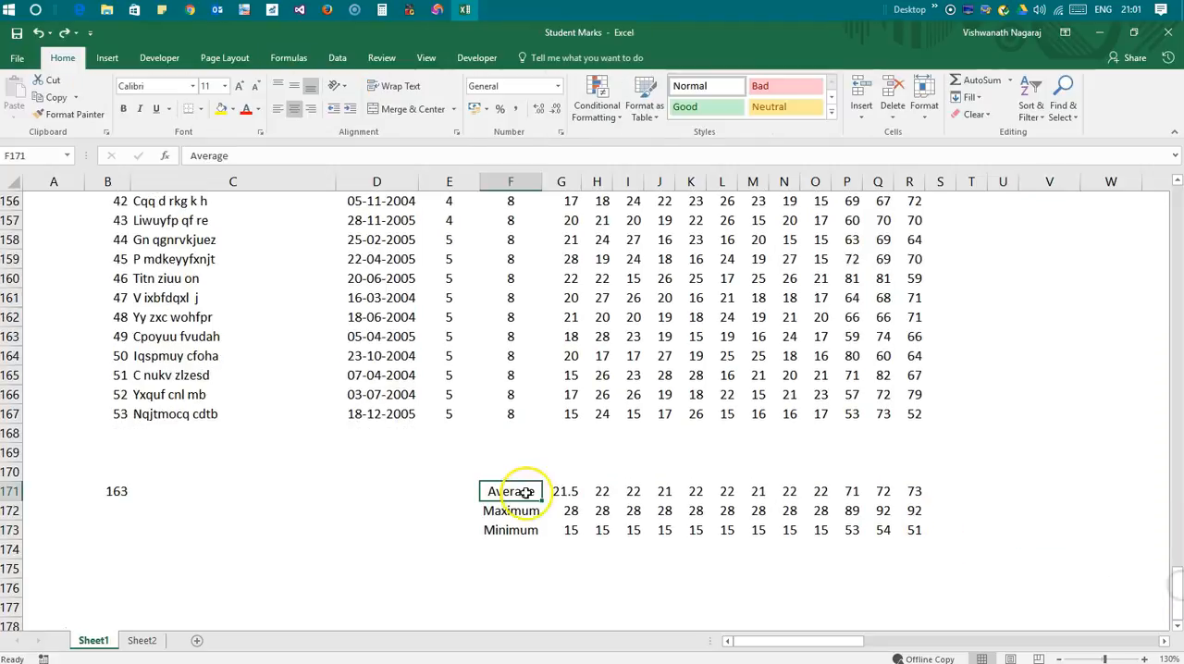
drag(519, 493, 823, 493)
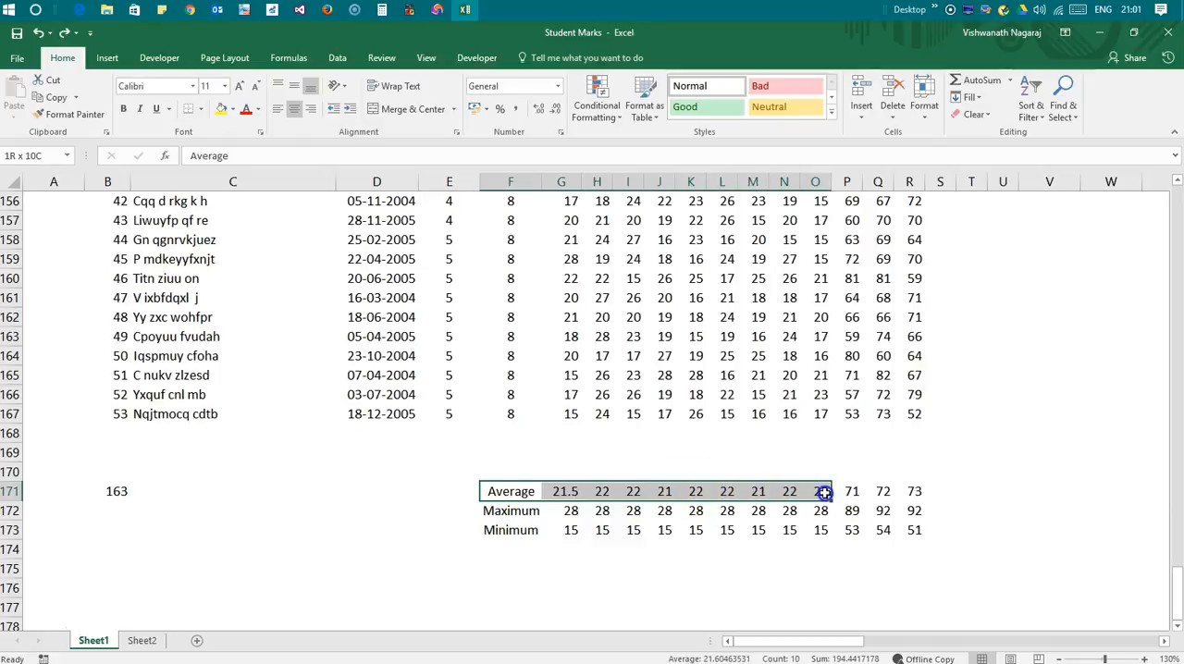
click(107, 57)
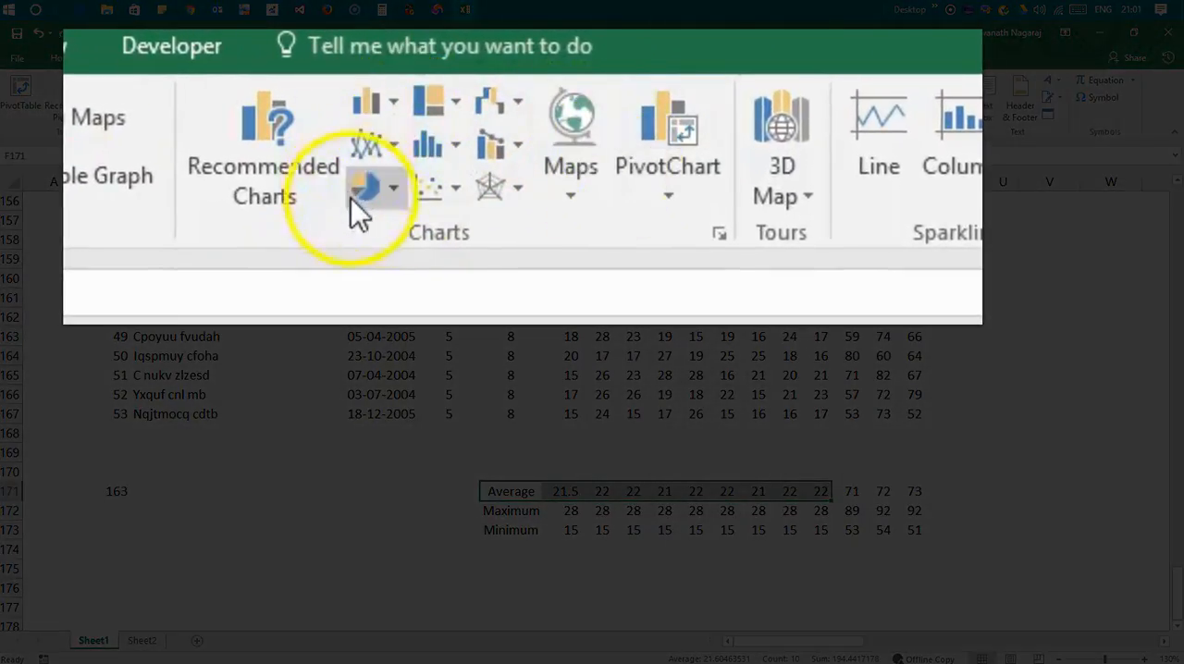
click(396, 144)
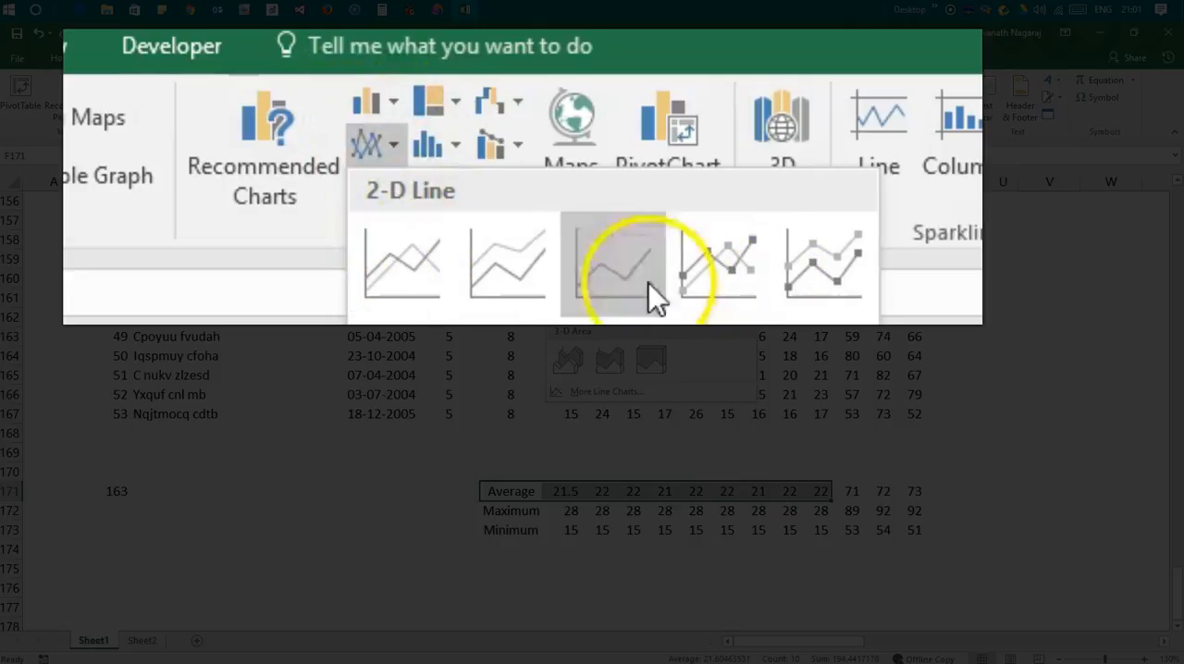
click(408, 288)
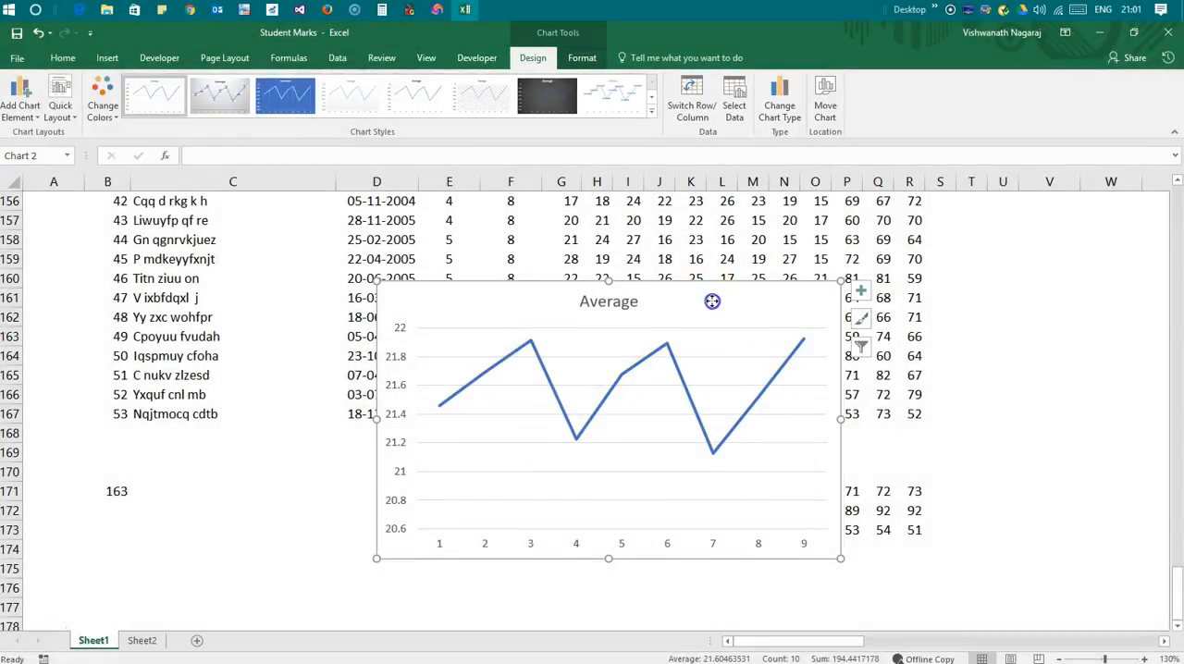
Shrink the Average chart and place it below the data in columns C to D, about rows 174 to 180
drag(712, 301, 724, 382)
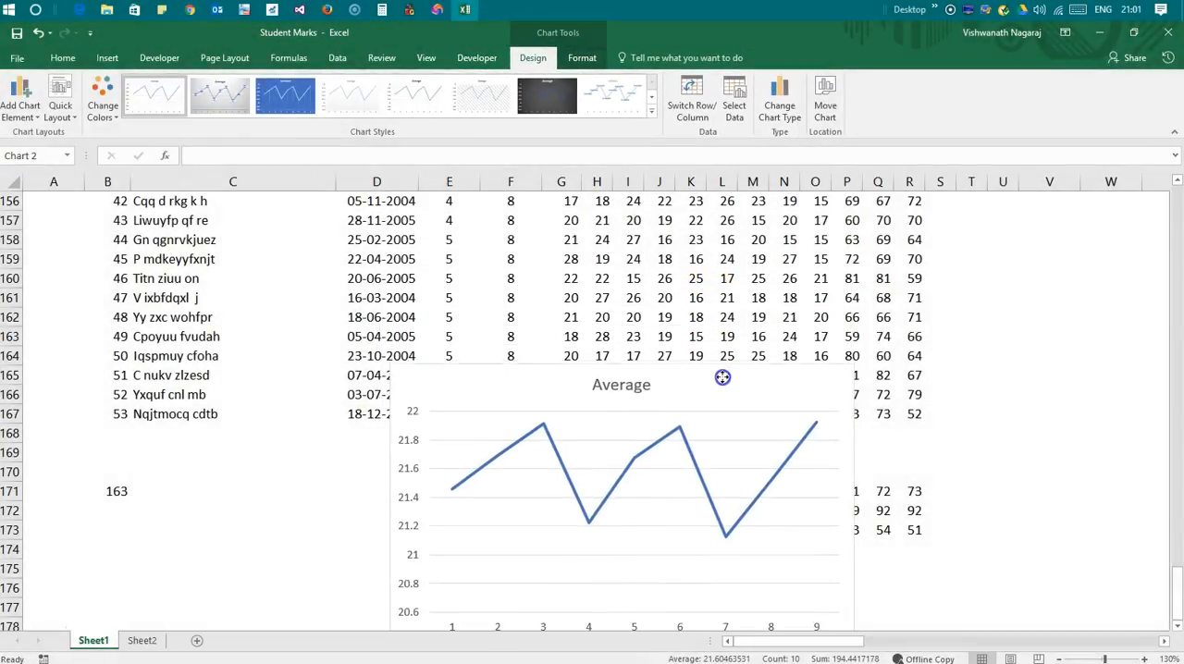
scroll(1084, 373, down, 1)
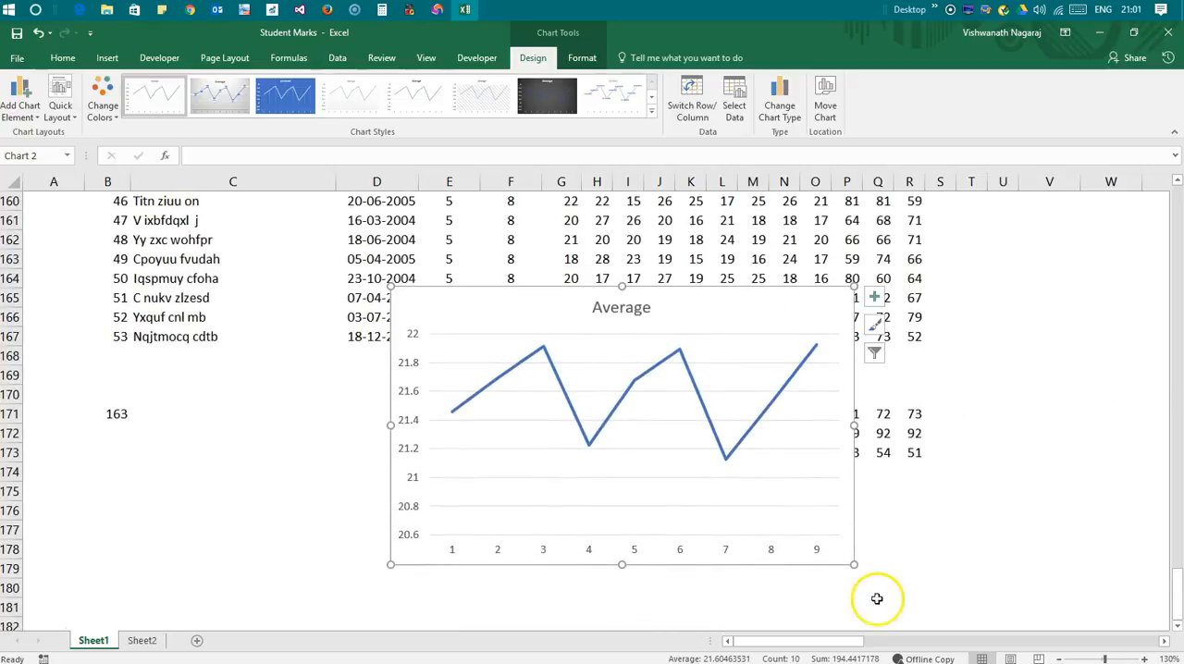
drag(854, 563, 744, 465)
drag(635, 304, 421, 484)
scroll(796, 523, down, 2)
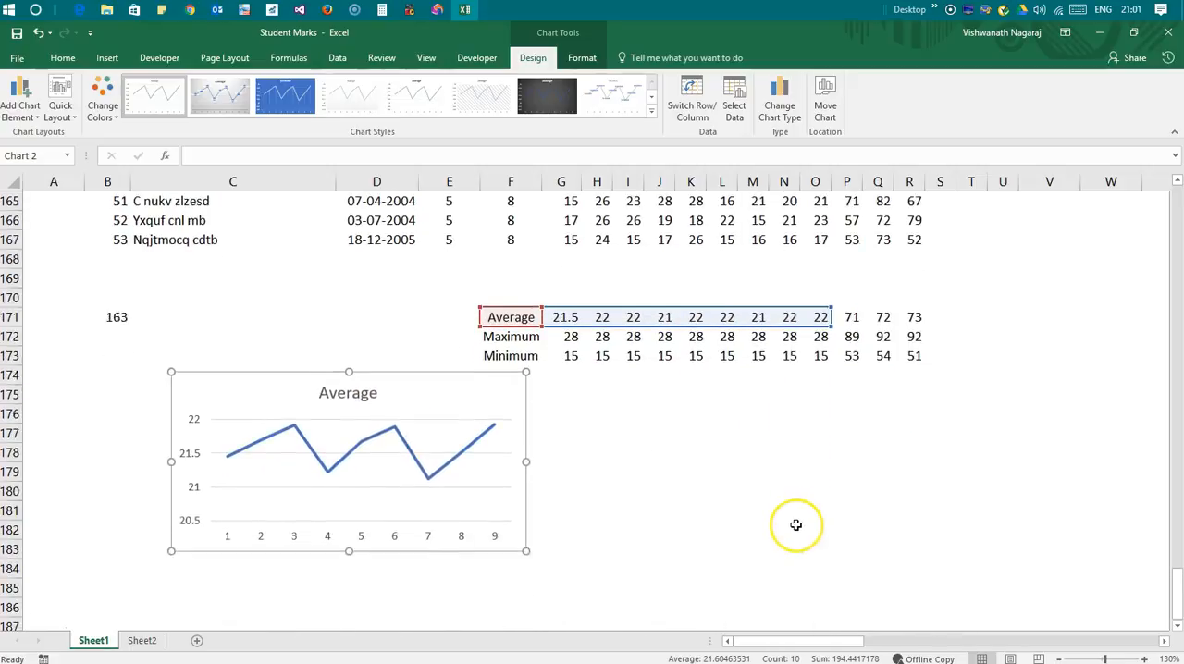
drag(525, 535, 399, 475)
click(819, 492)
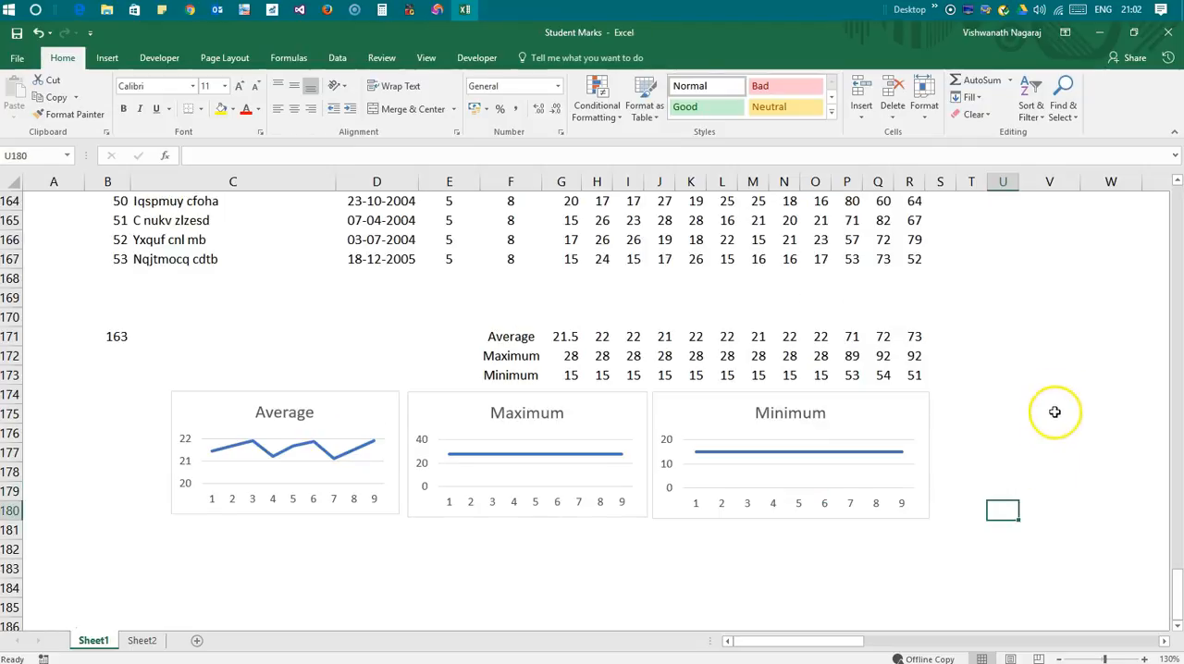
Change the first M mark of the last student, in G167, to 13
scroll(1047, 426, up, 1)
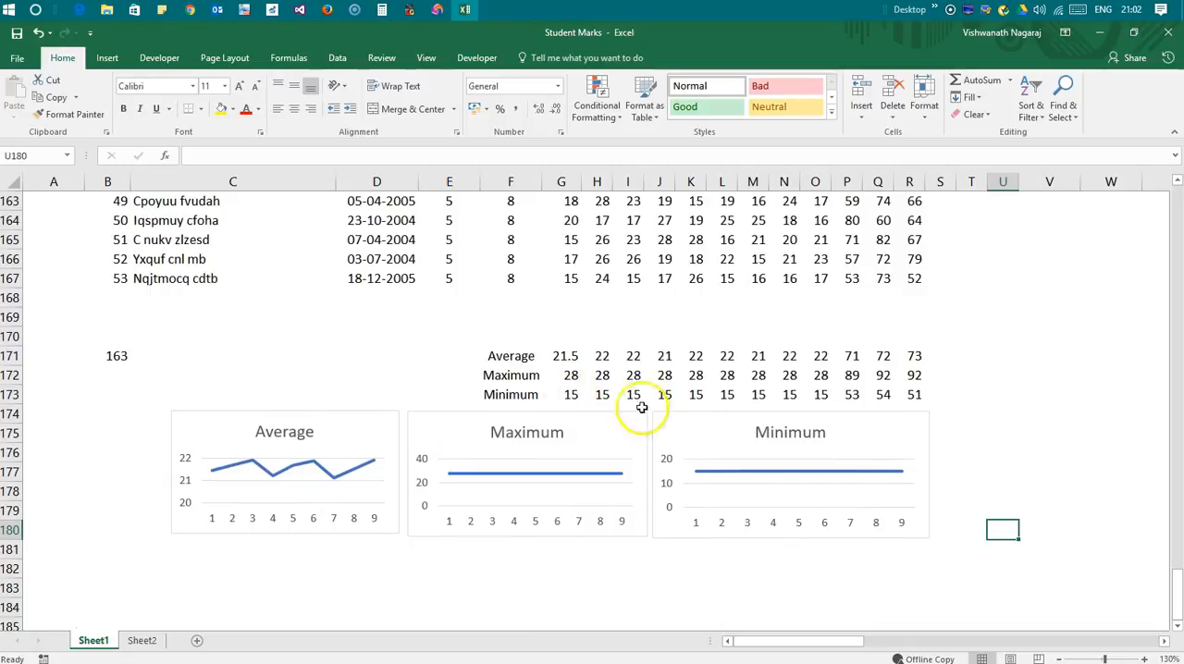
click(569, 394)
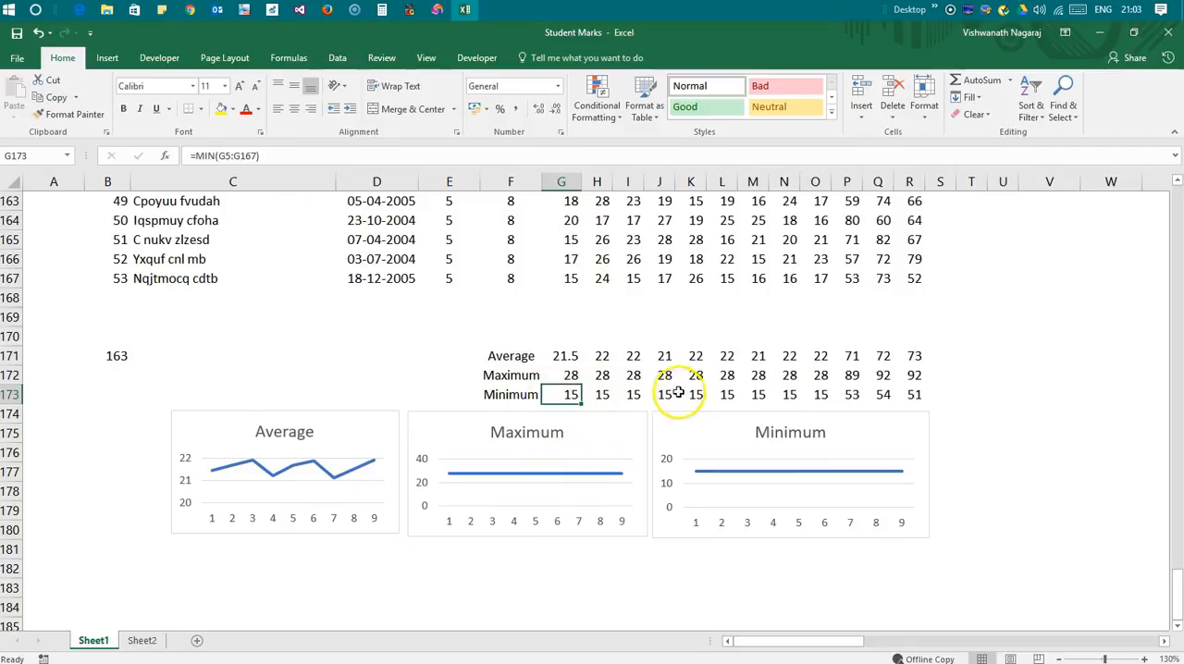
click(568, 278)
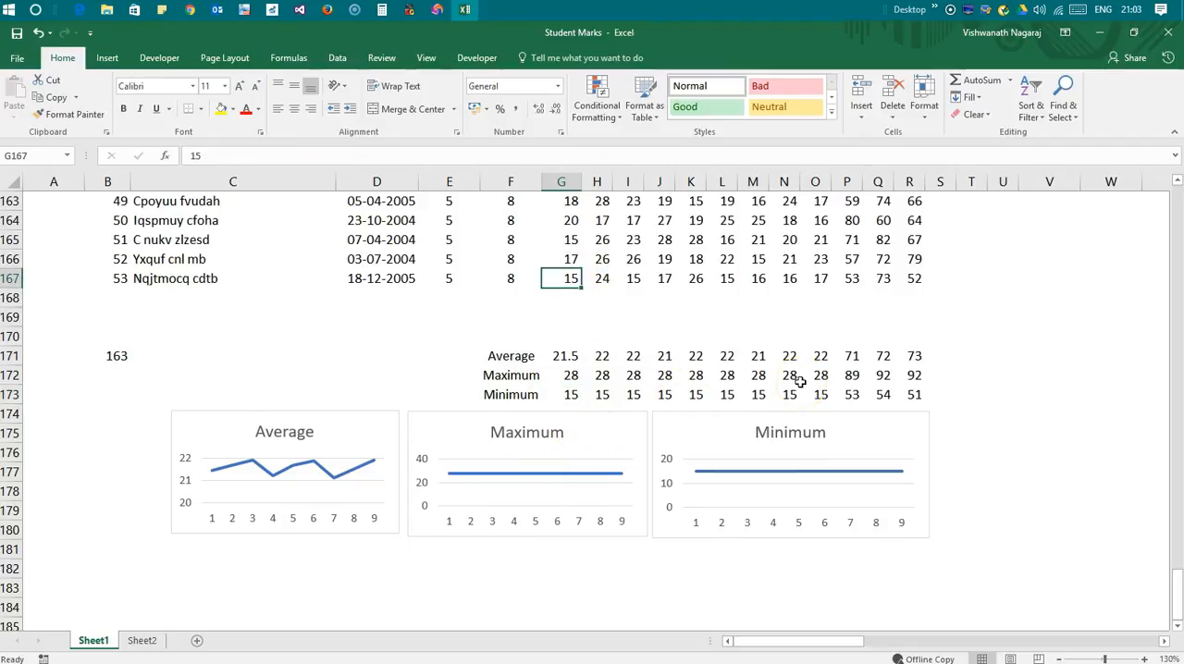
text(1)
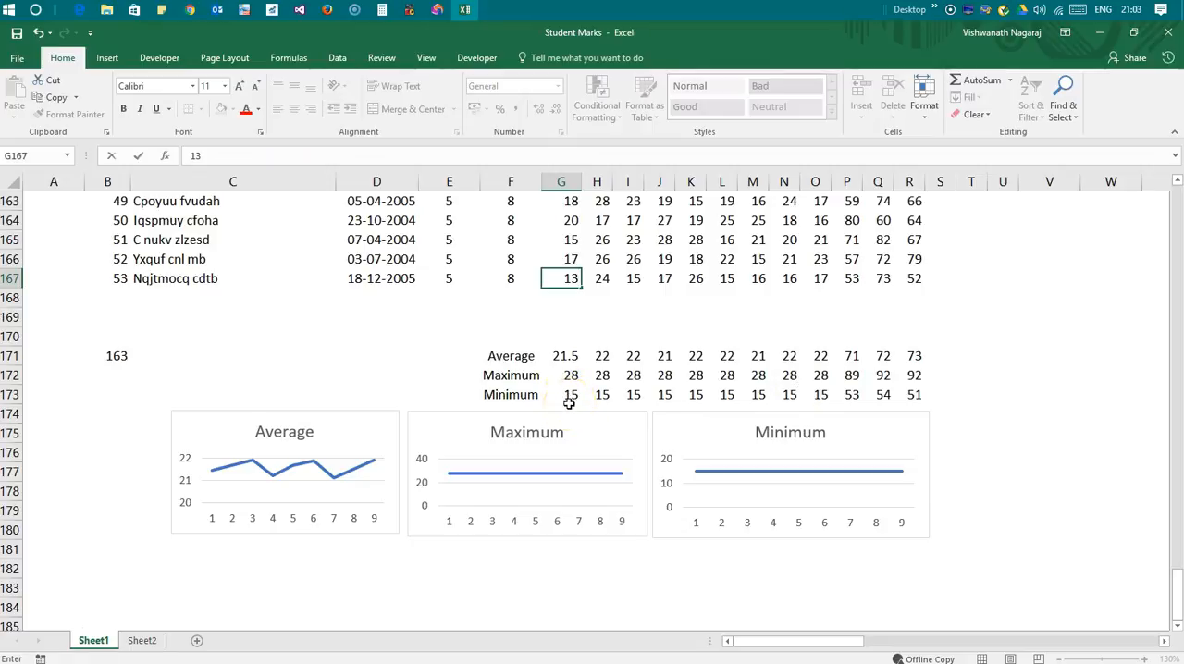
key(Return)
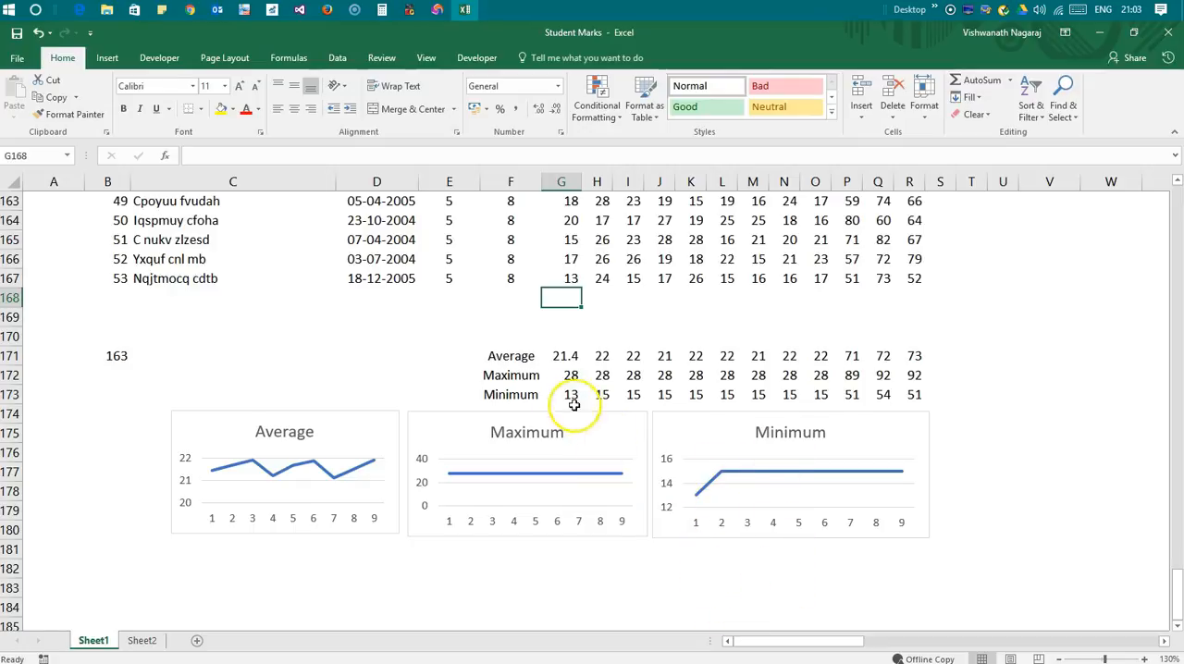
Change the mark in J165 to 30
click(666, 239)
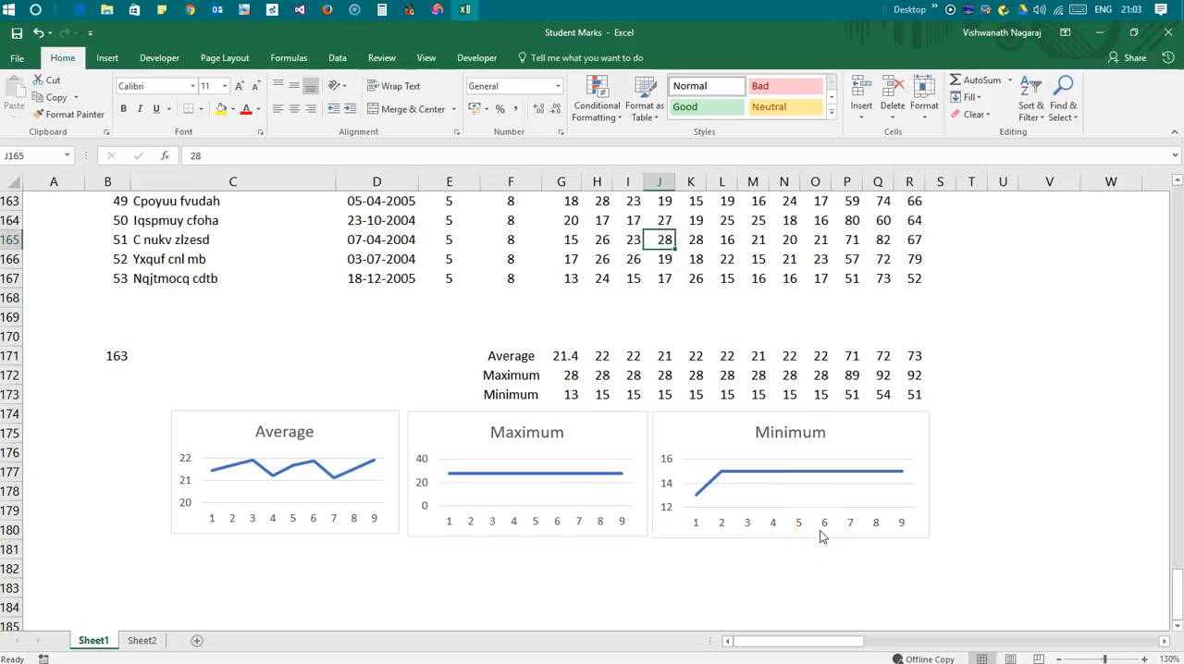
text(30)
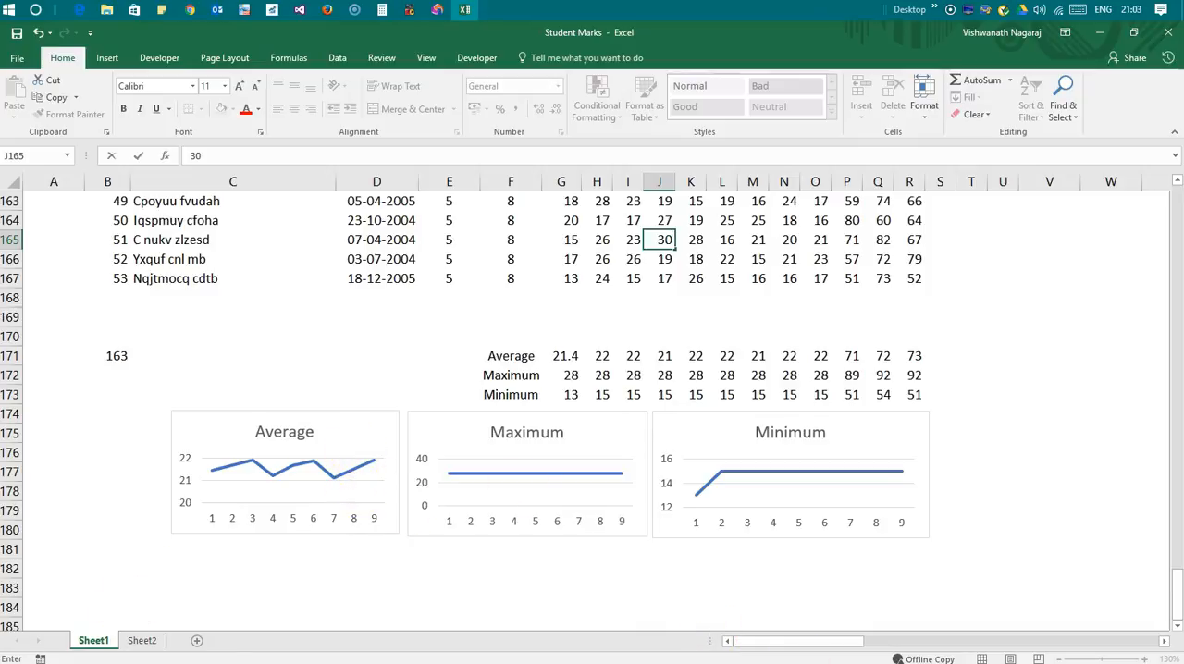
key(Return)
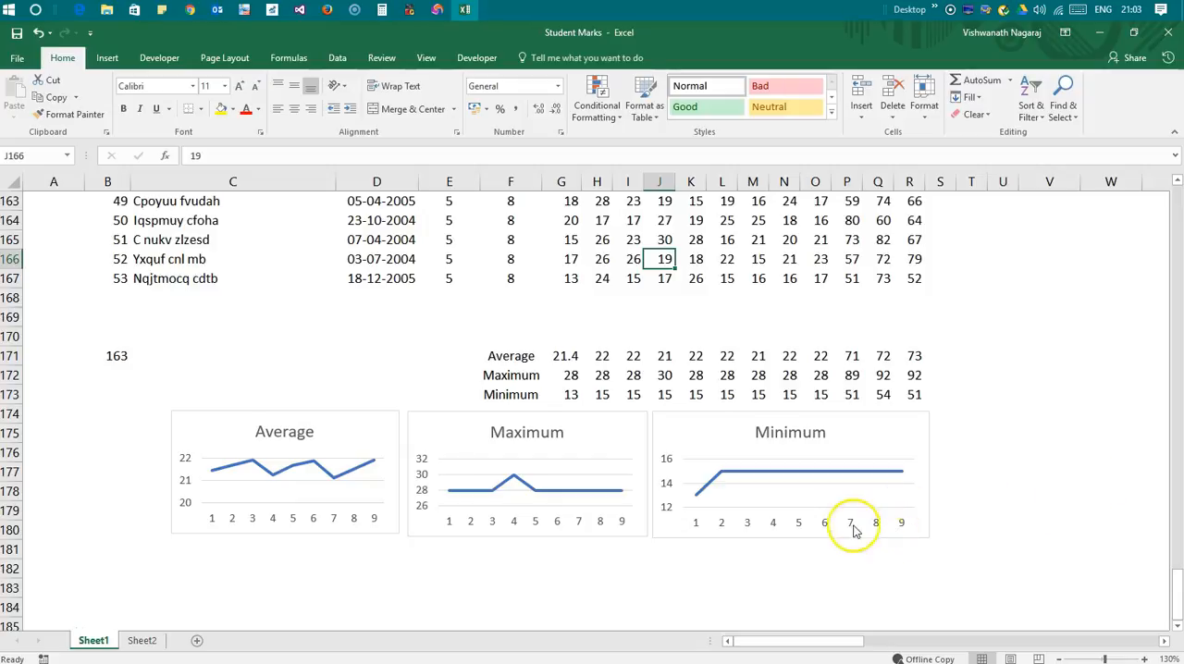
scroll(920, 493, up, 7)
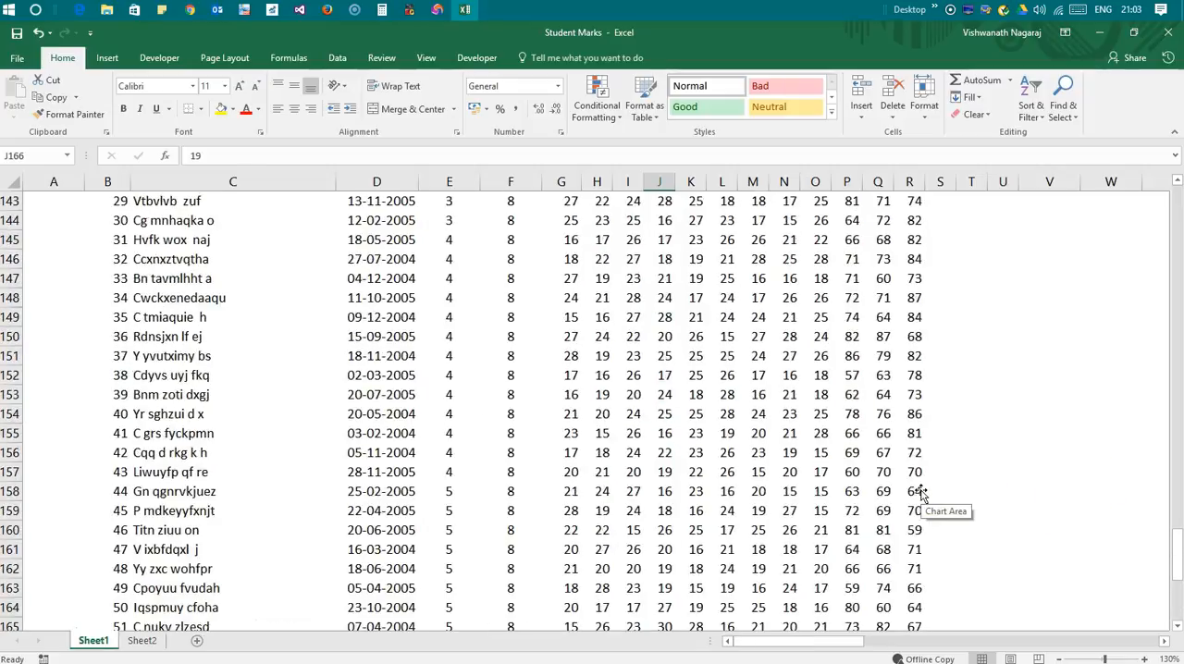
scroll(920, 493, up, 10)
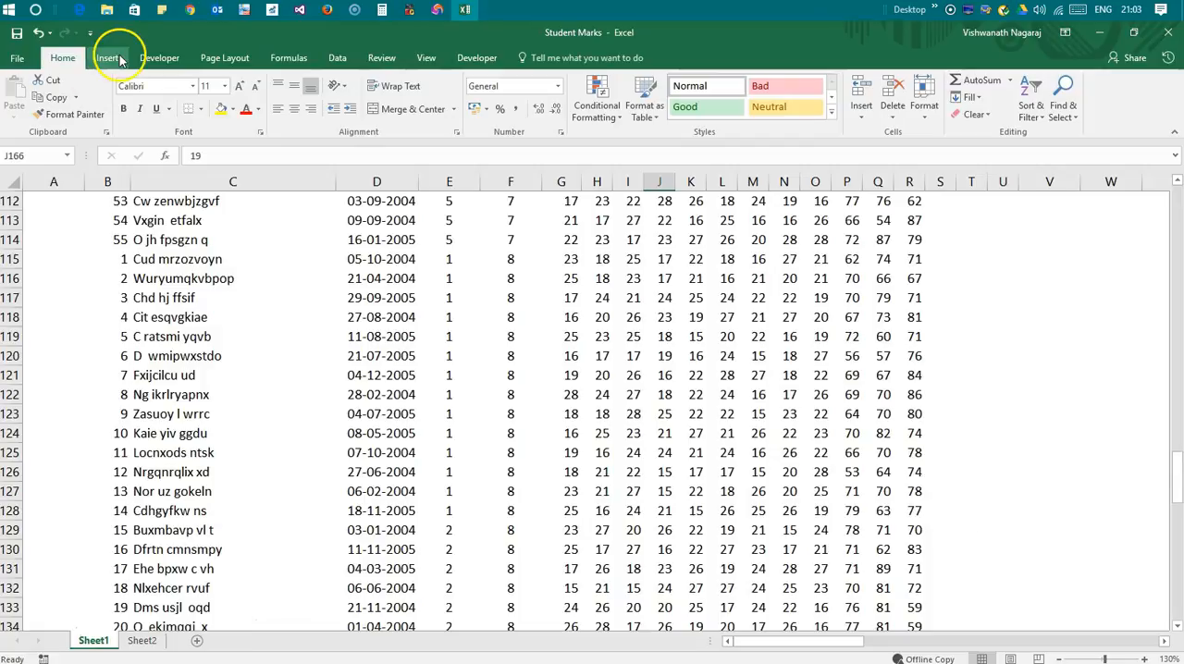
click(289, 57)
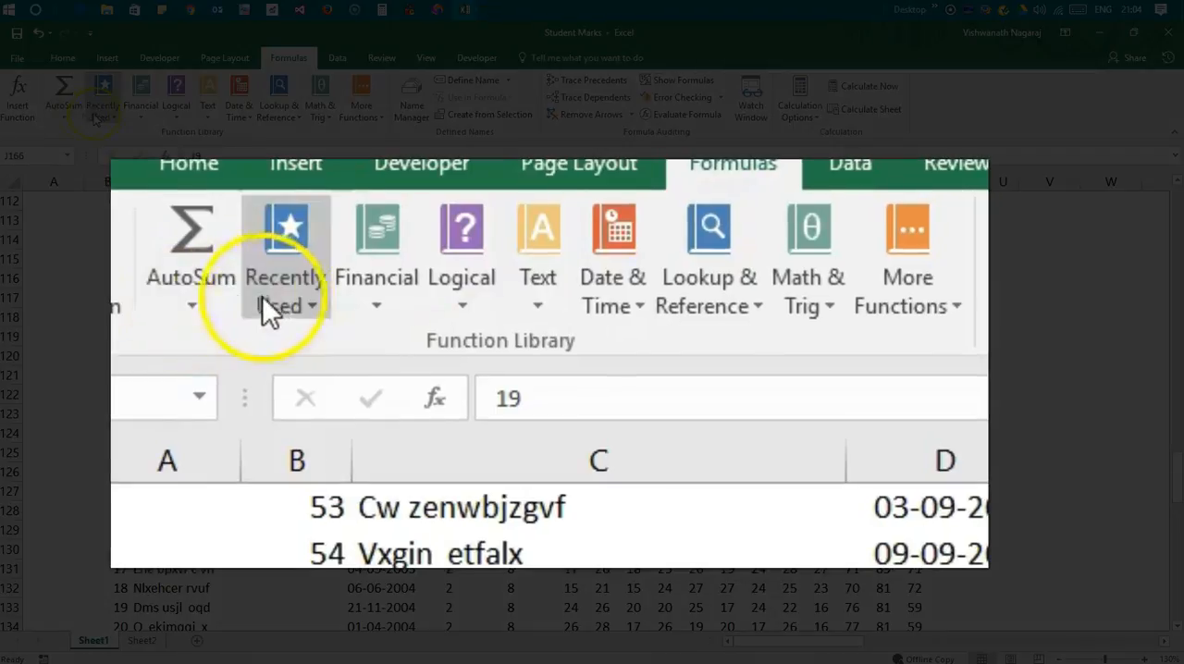
click(62, 114)
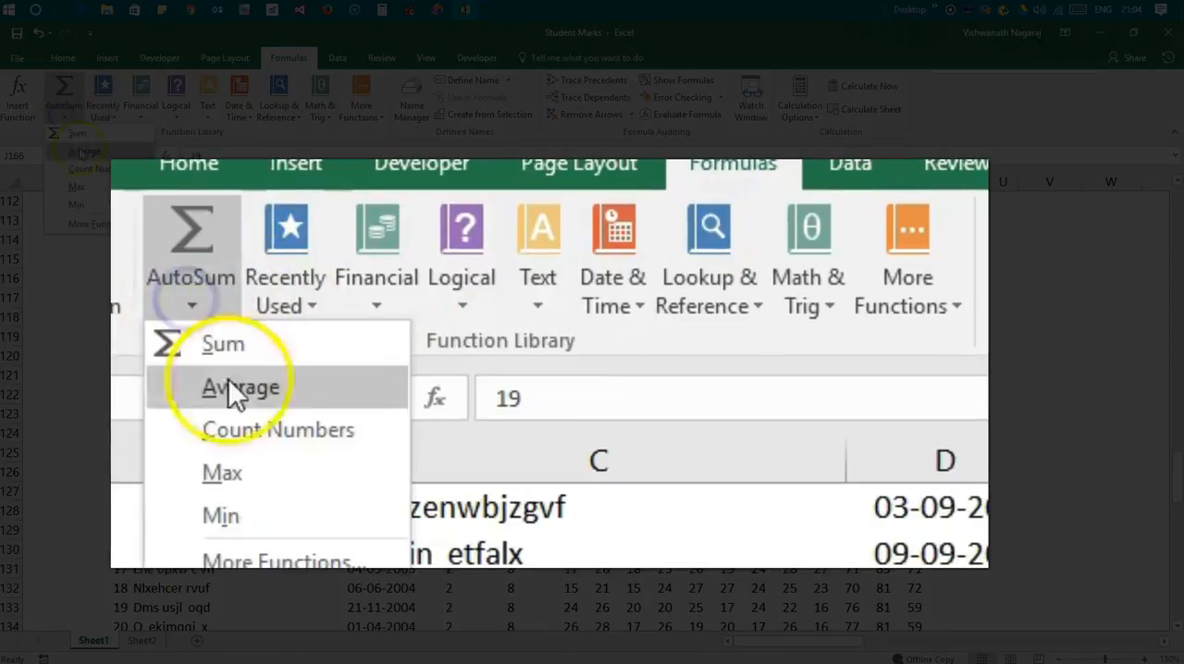
click(142, 116)
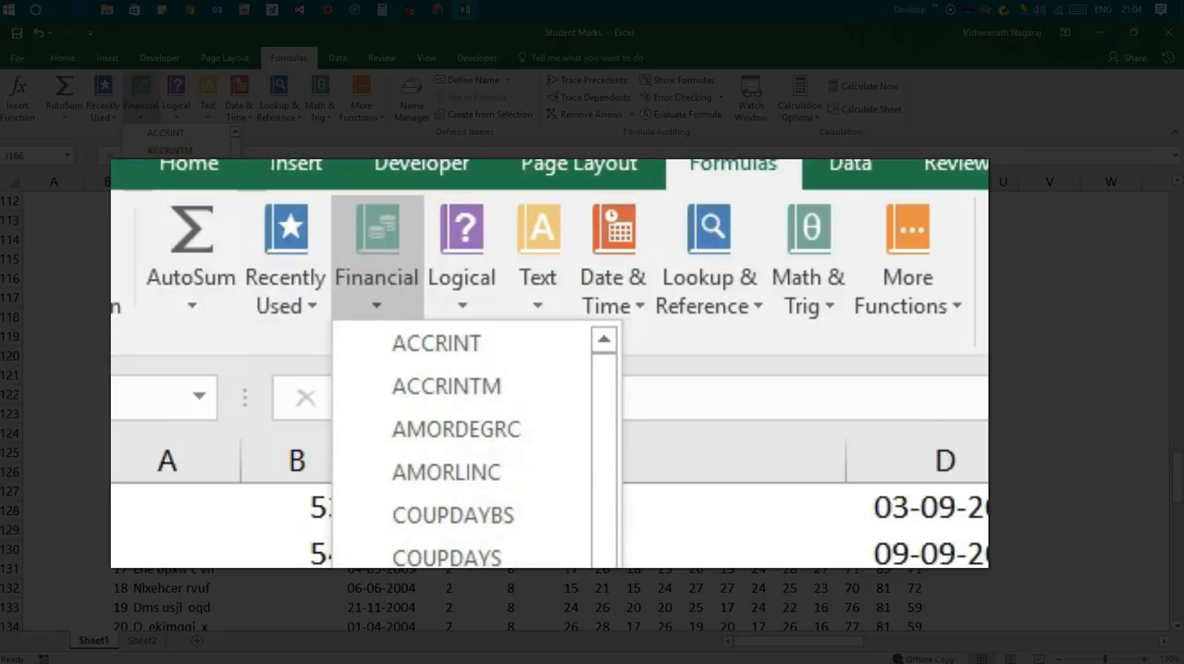
click(184, 116)
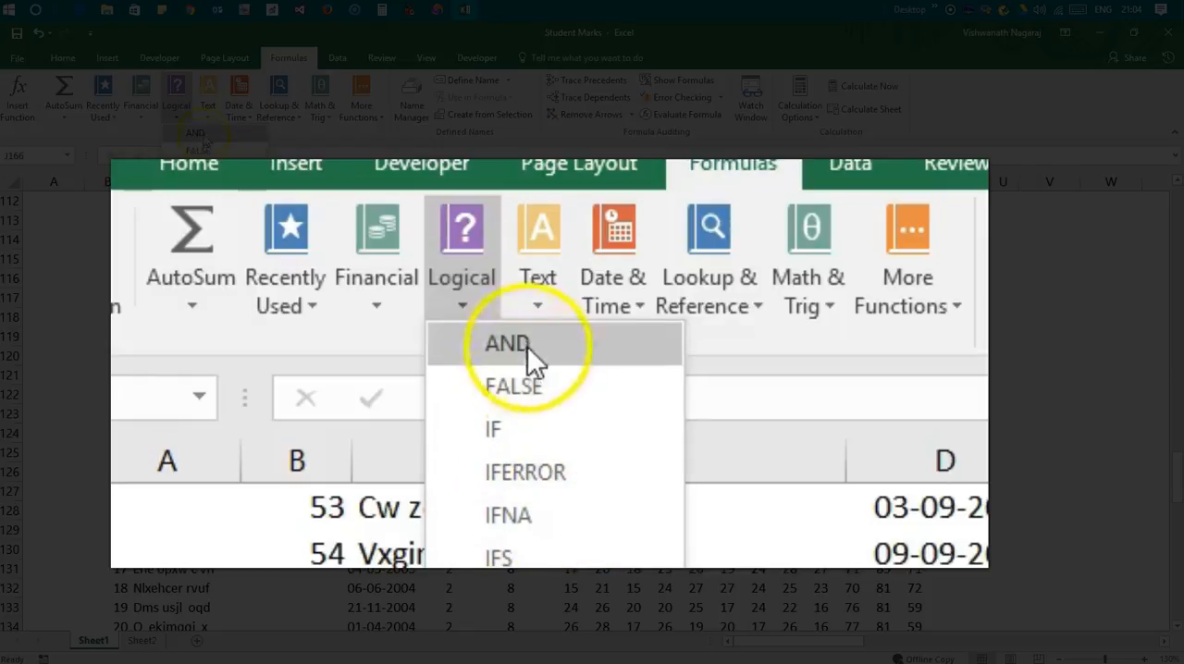
click(252, 117)
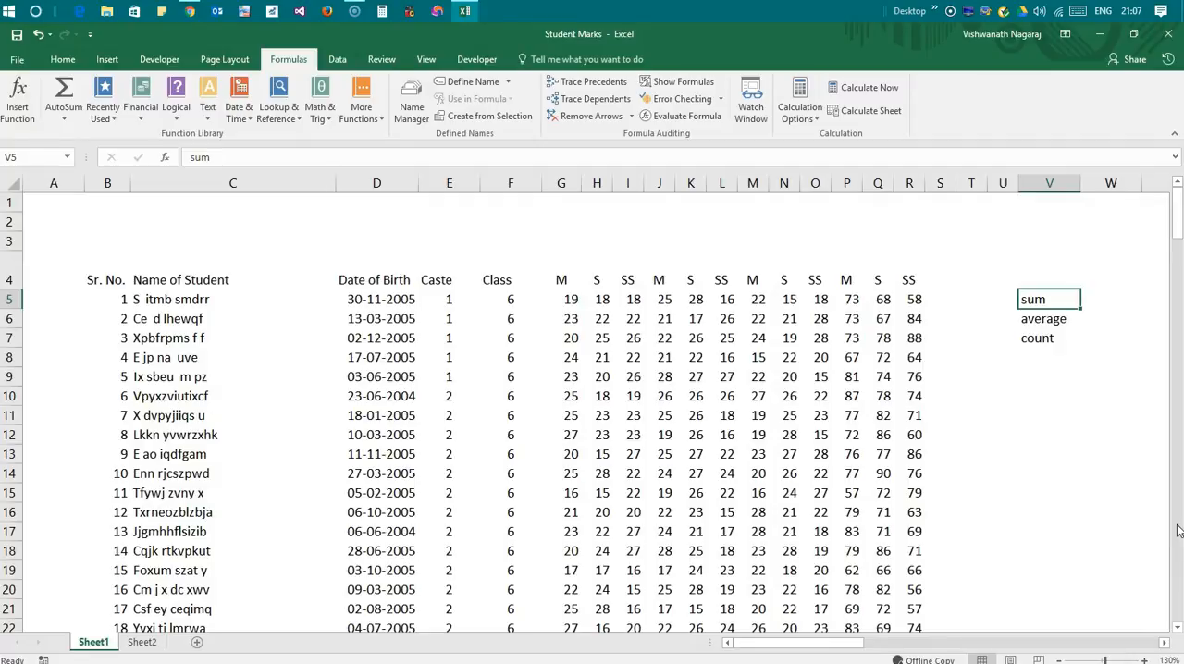
Clear the notes sum, average and count from cells V5:V7
key(ctrl+Home)
key(Right)
key(Right)
key(Right)
key(Right)
key(Right)
key(Right)
key(Right)
key(Right)
key(Right)
key(Right)
key(Right)
key(Right)
key(Right)
key(Right)
key(Right)
key(Right)
key(Right)
key(Right)
key(Right)
key(Right)
key(Right)
key(ctrl+Down)
key(ctrl+shift+Down)
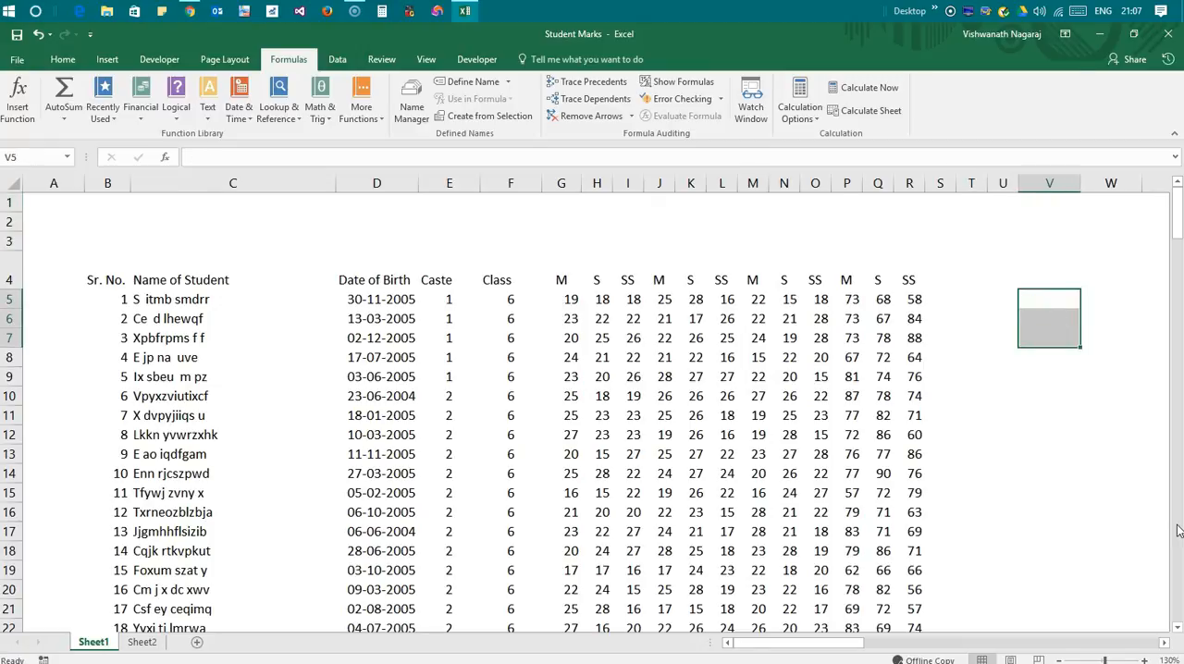
Enter the sheet heading "Government Higher Primary School" in cell B1 above the student table
key(Home)
key(Up)
key(Up)
key(Up)
key(Up)
key(Right)
key(Right)
key(Left)
key(Right)
key(Right)
key(Left)
key(Left)
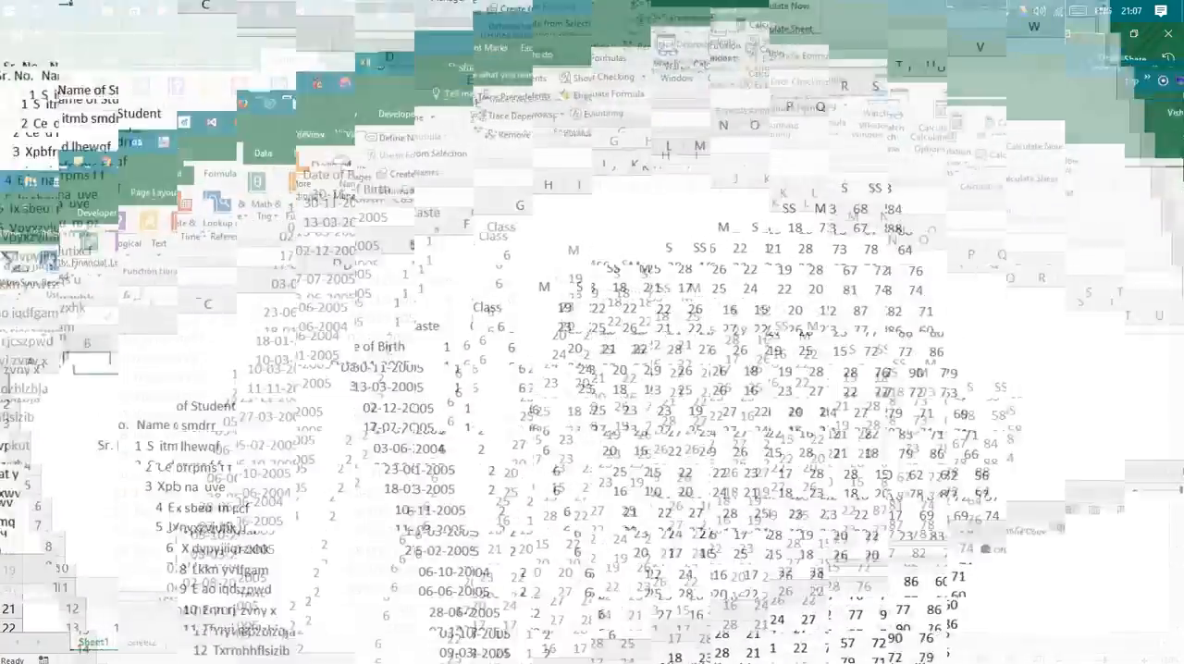
text(Government)
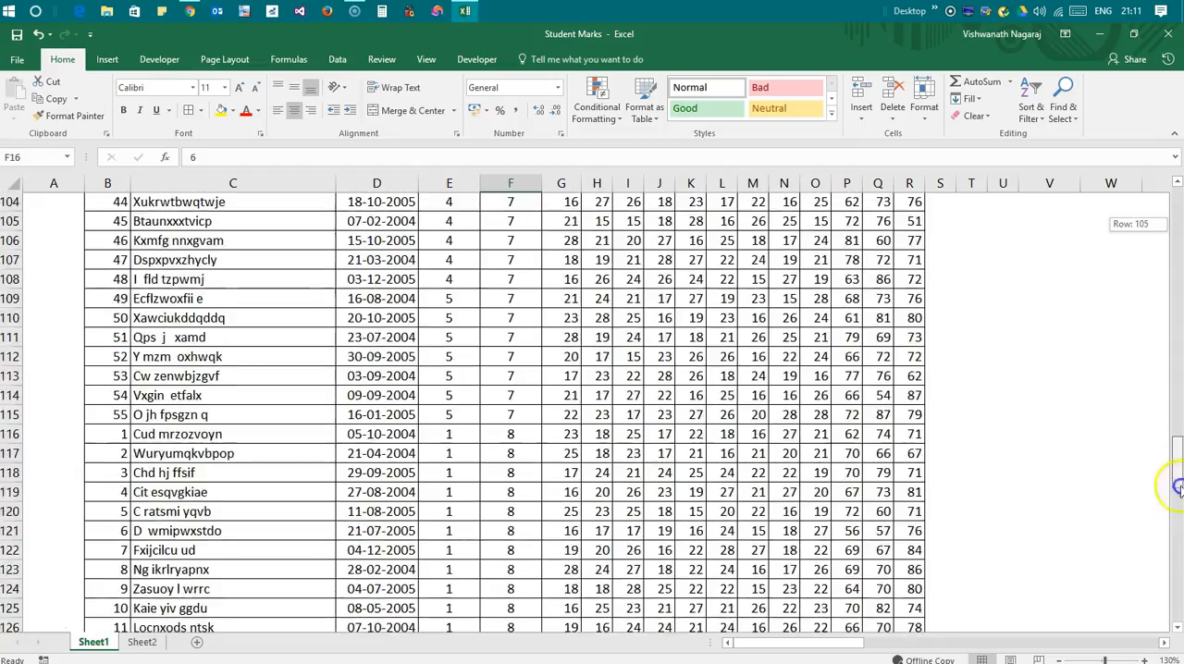
Return to the start of the formatted marks sheet and close the Student Marks workbook
drag(1178, 484, 1180, 198)
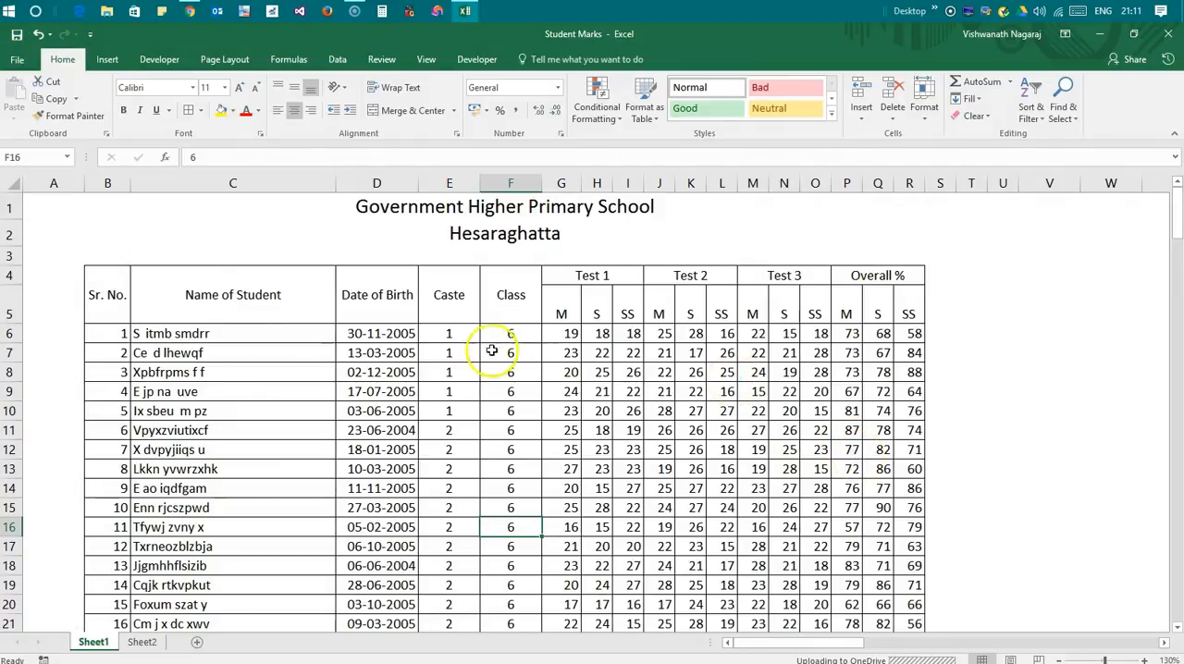
click(1168, 34)
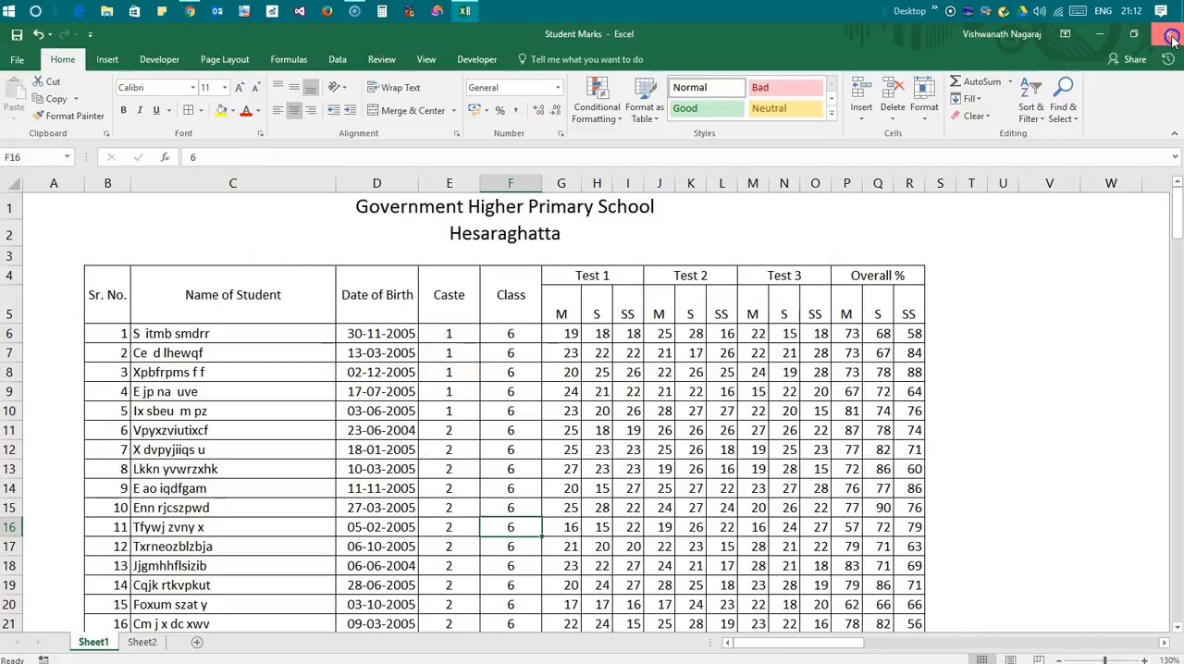